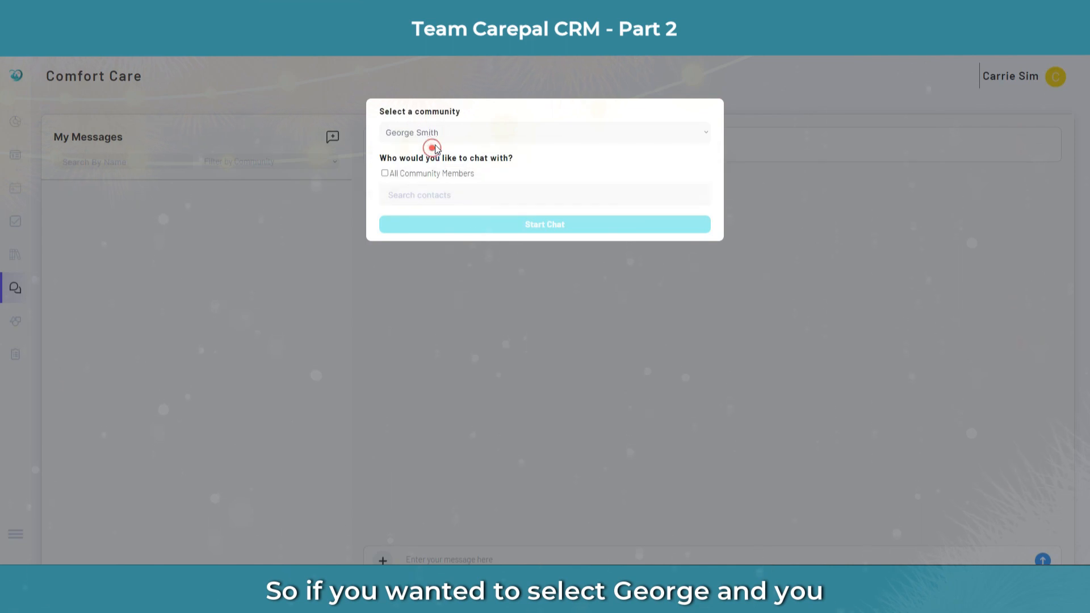
Step: Start a chat with the community's primary family contact as the recipient
click(407, 198)
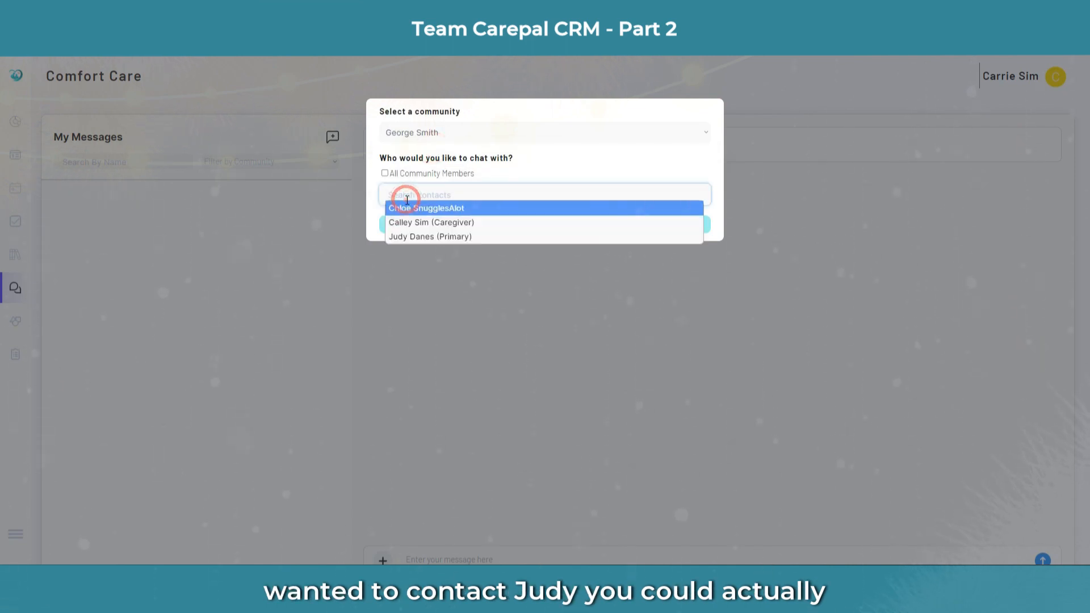
click(415, 236)
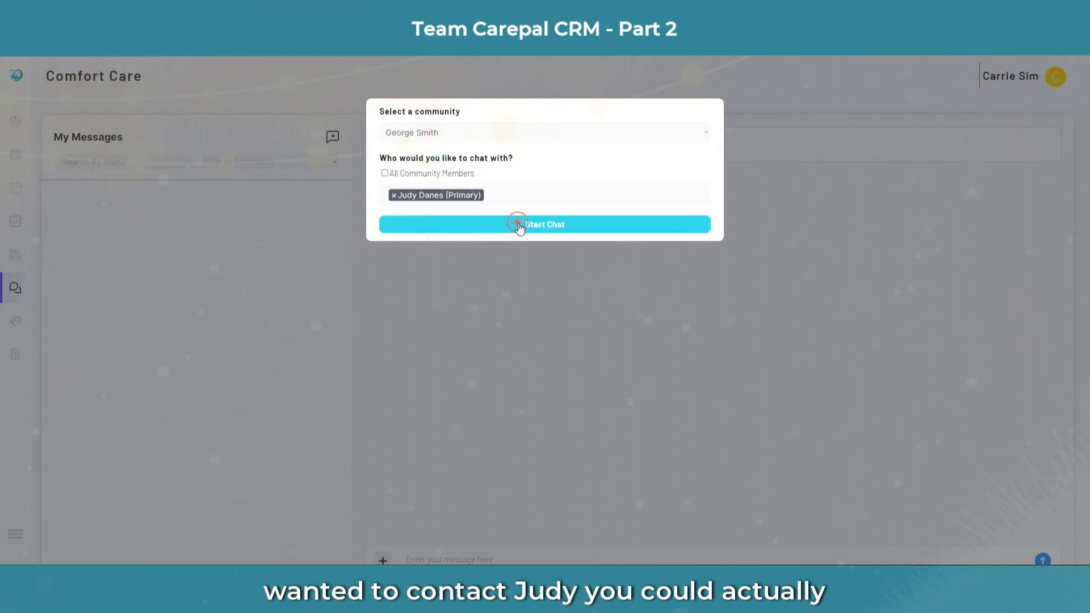
click(519, 225)
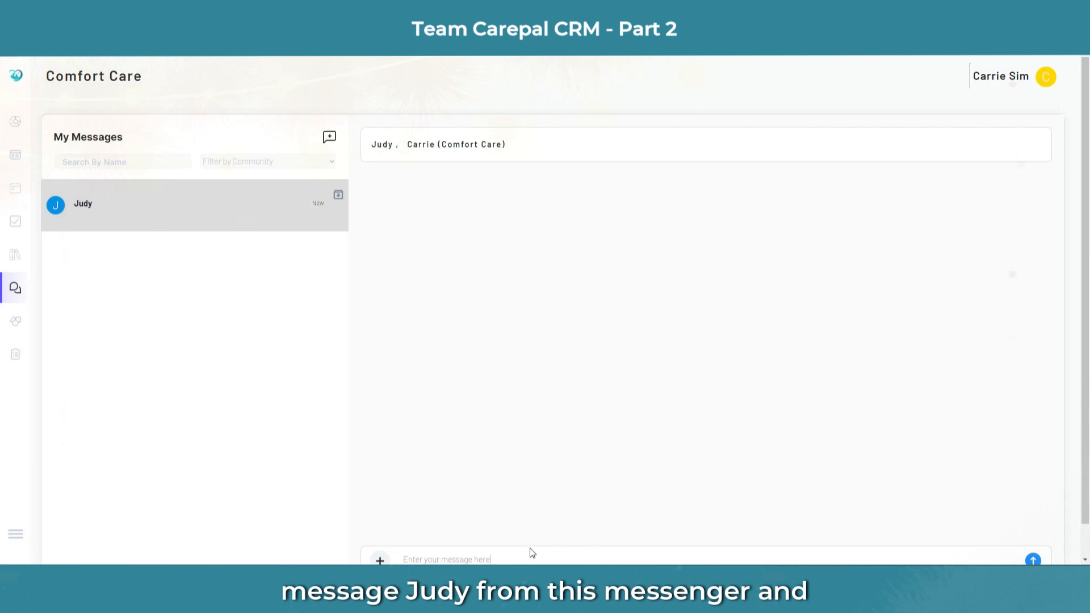
Step: Send the contact a 'How are you?' greeting, then switch to the family member's app
click(531, 549)
click(504, 558)
text(Hi Judy)
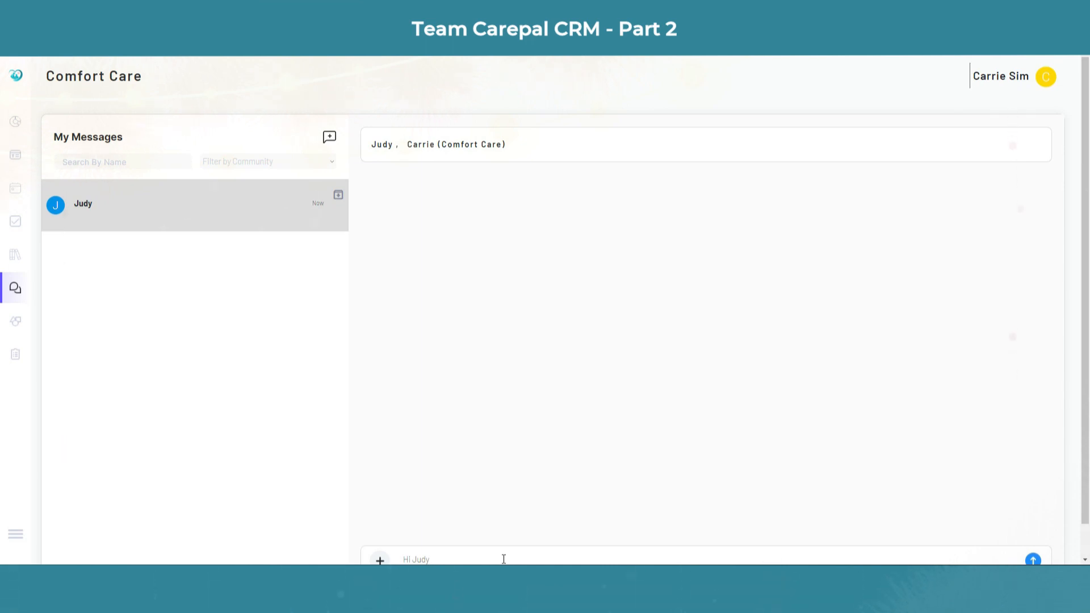
text(, How are you?)
click(1033, 560)
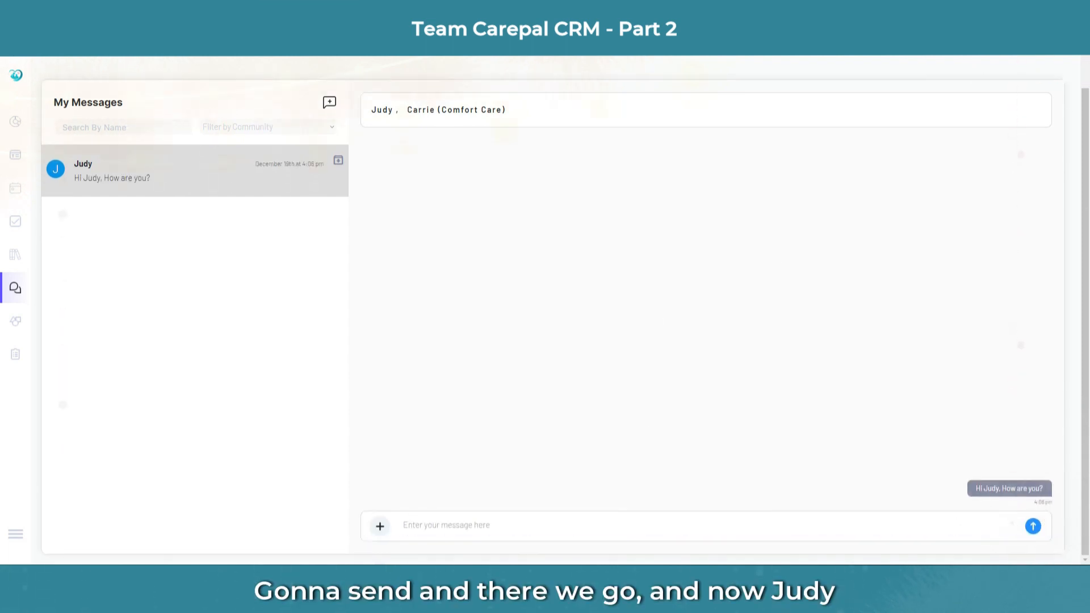
key(alt+Tab)
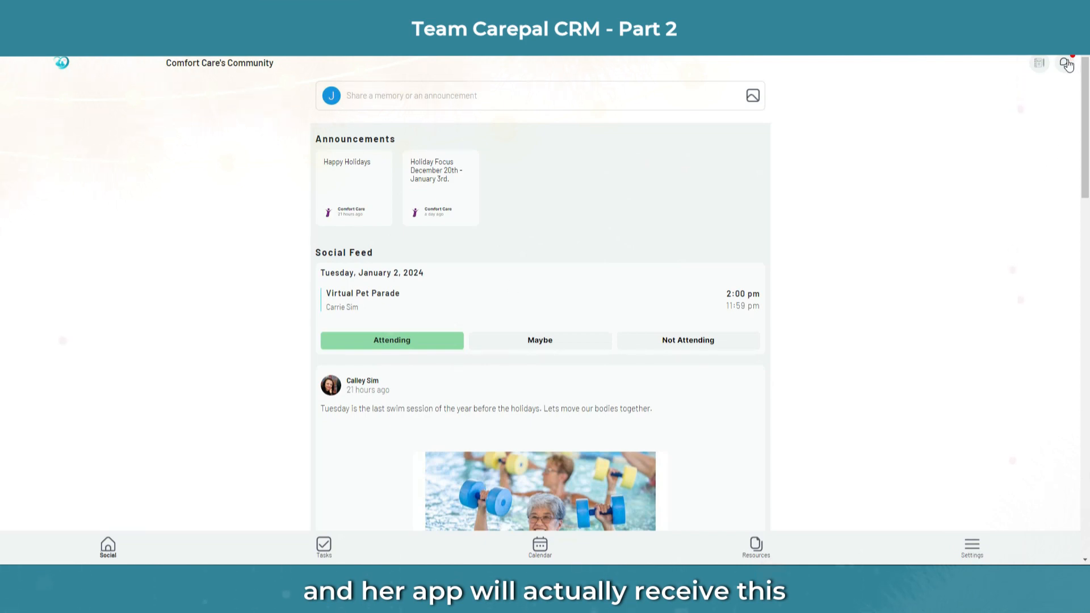
Step: In the family app, open the care team's chat and reply 'I Am doing well. Thanks'
click(971, 553)
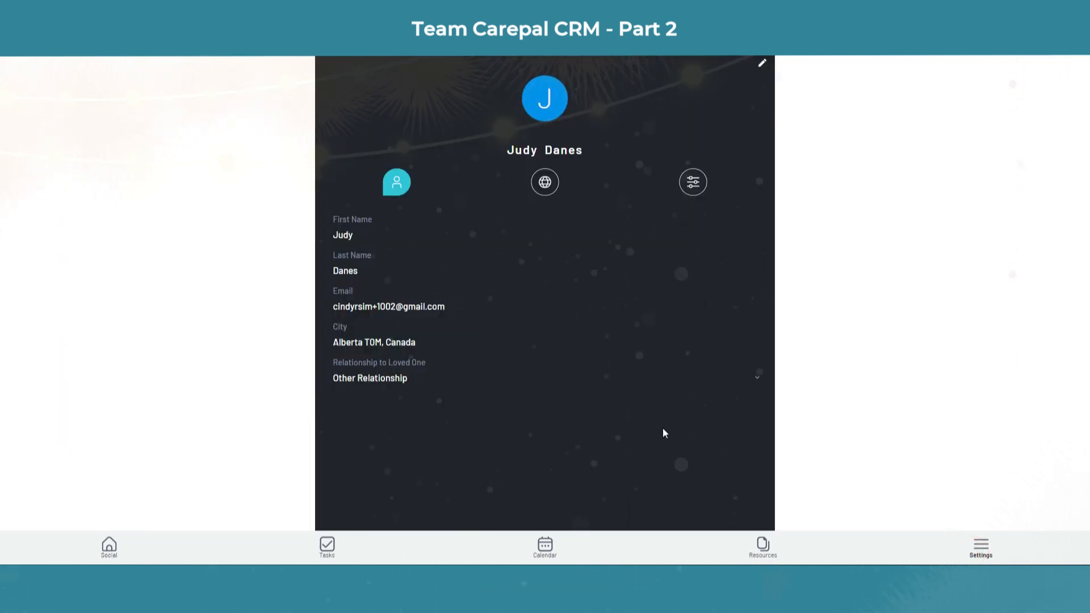
click(105, 548)
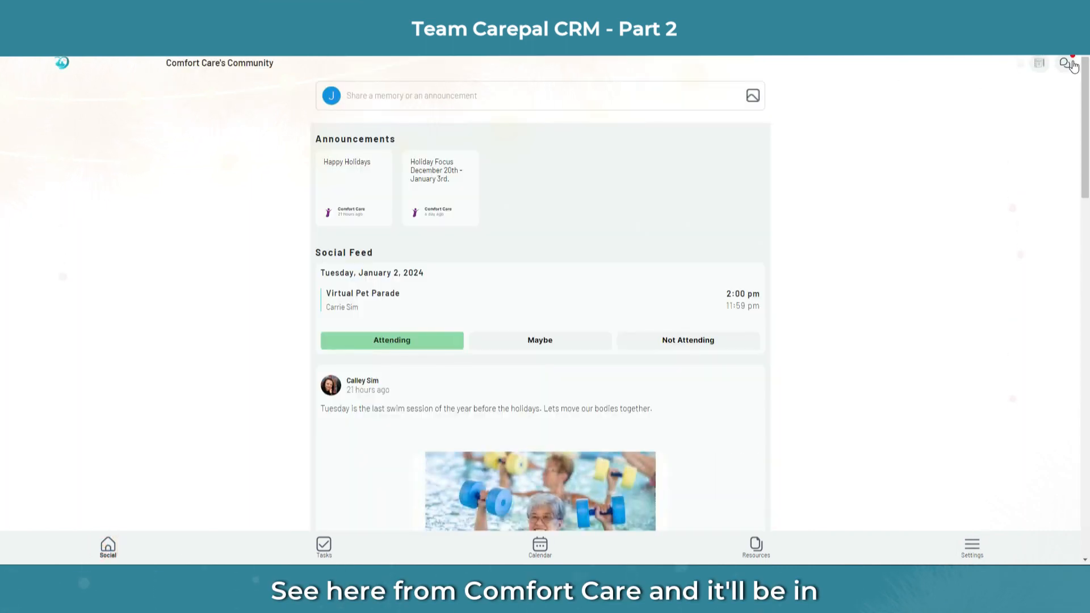
click(1062, 64)
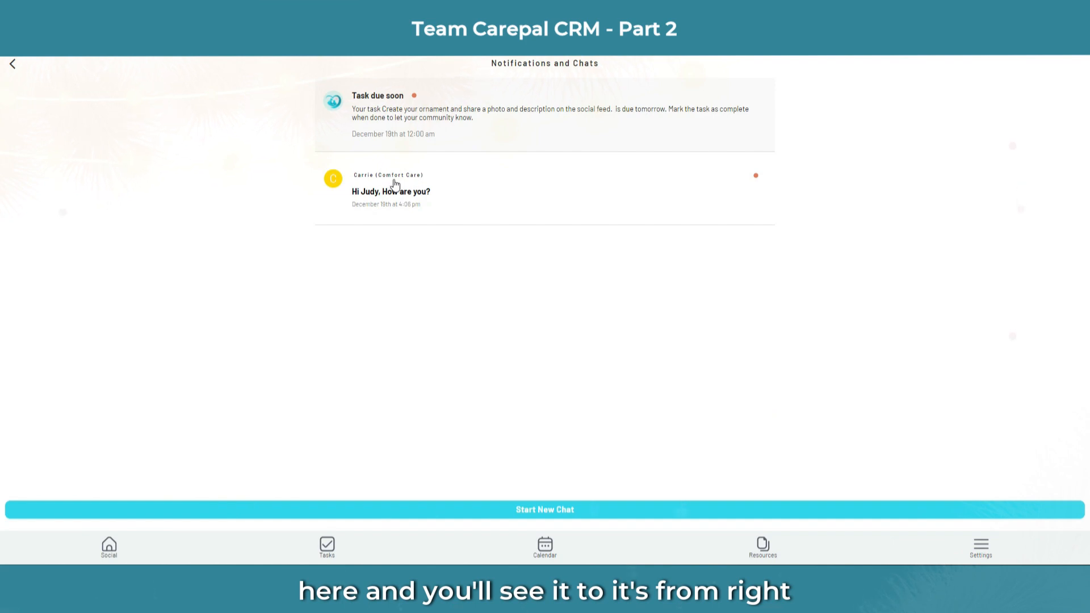
click(418, 203)
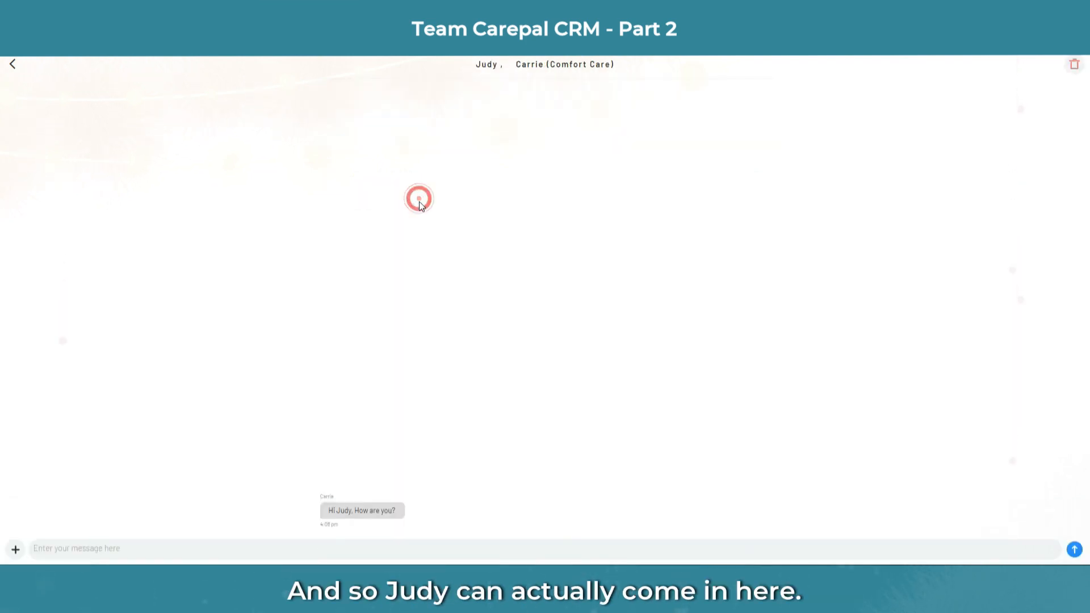
click(237, 550)
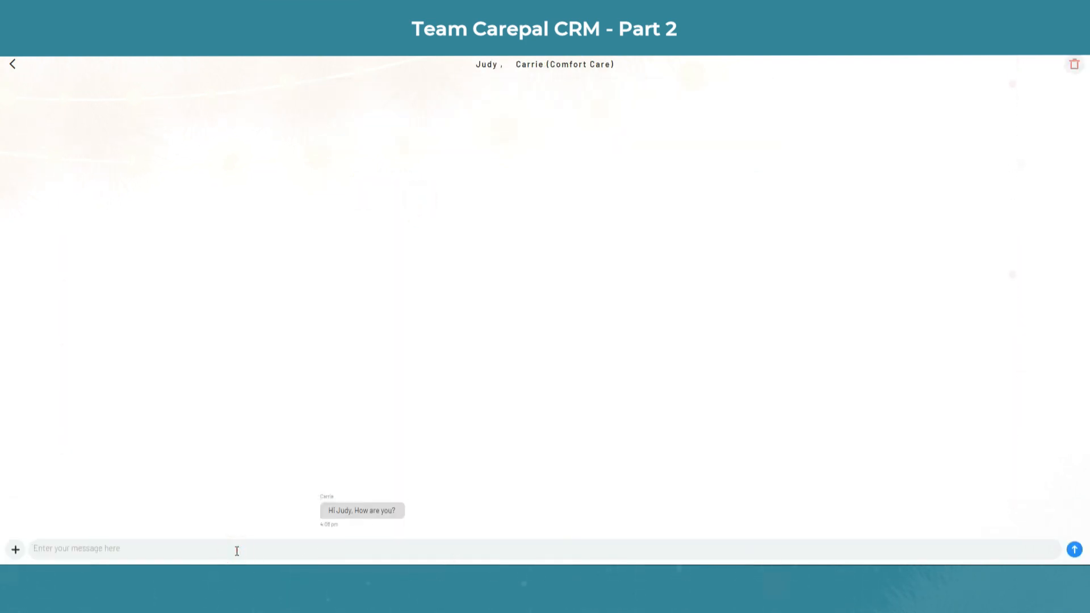
text(I Am doin)
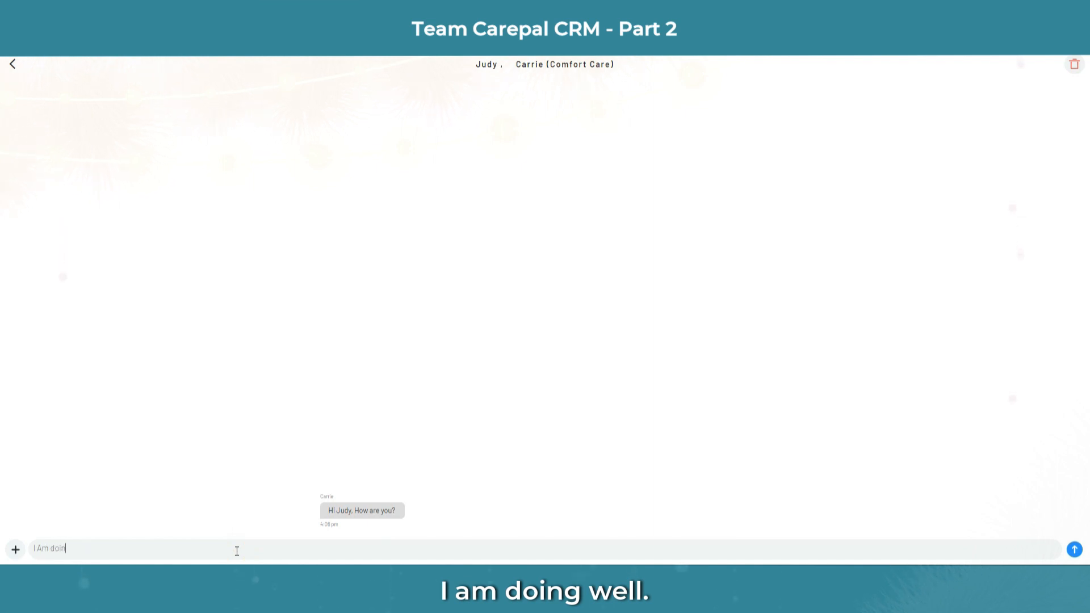
text(g well. Thanks)
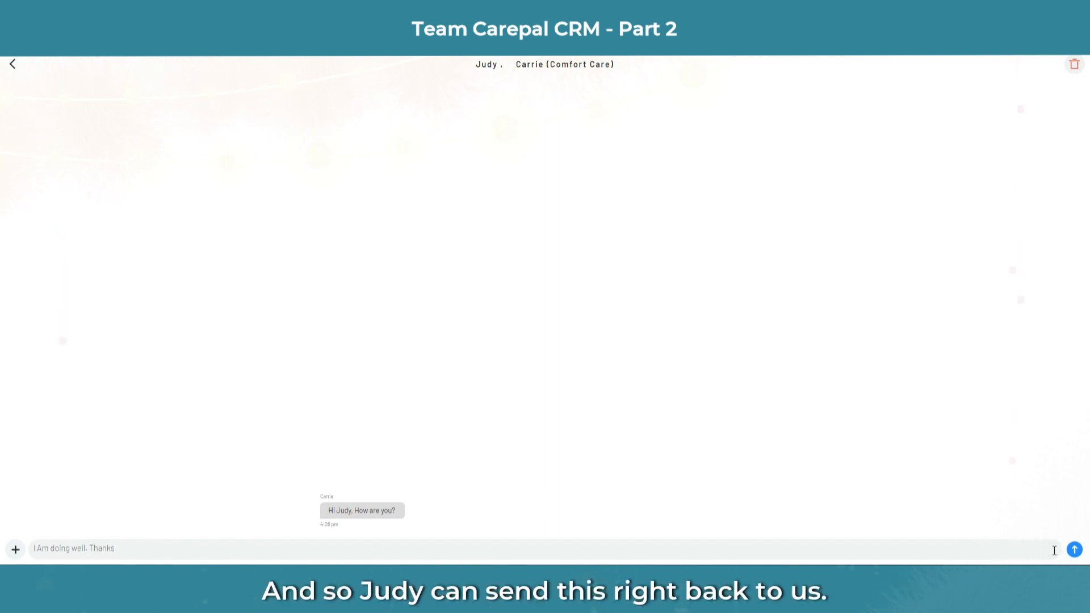
click(1075, 550)
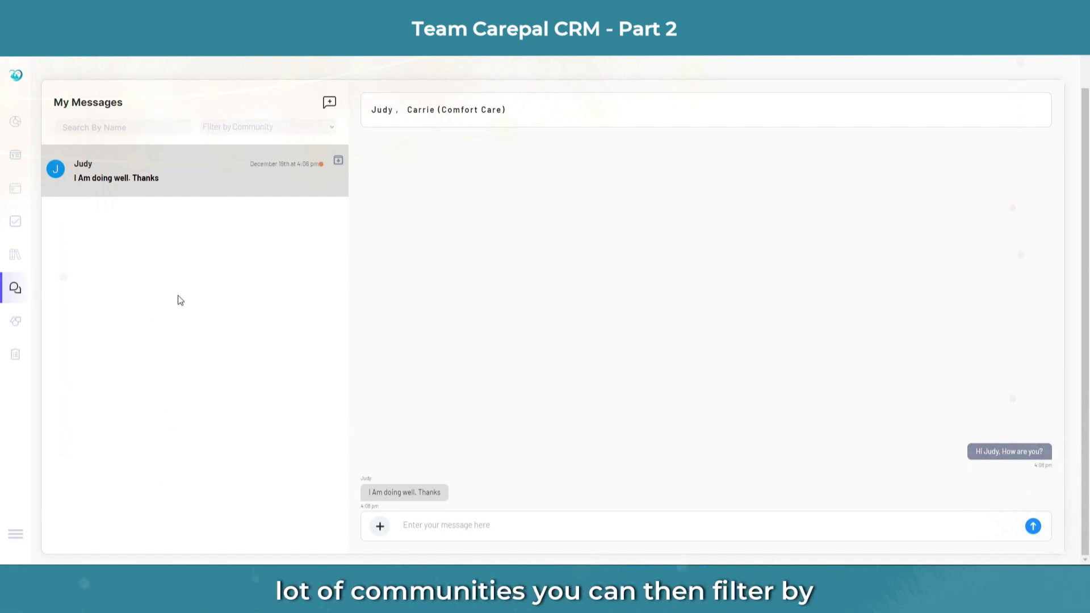
click(277, 131)
click(276, 127)
click(168, 128)
click(168, 127)
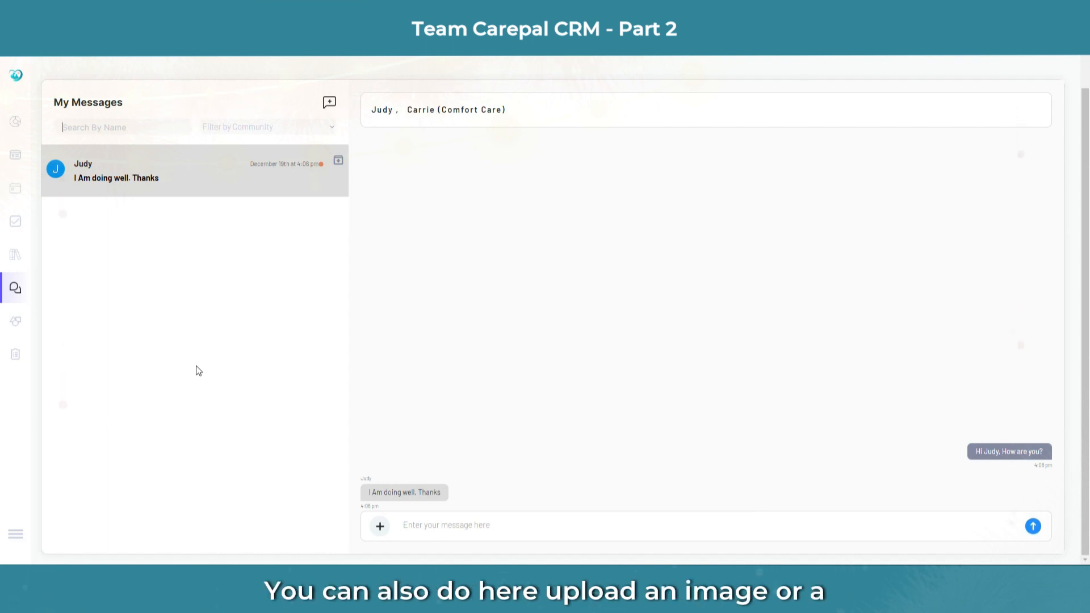
click(379, 527)
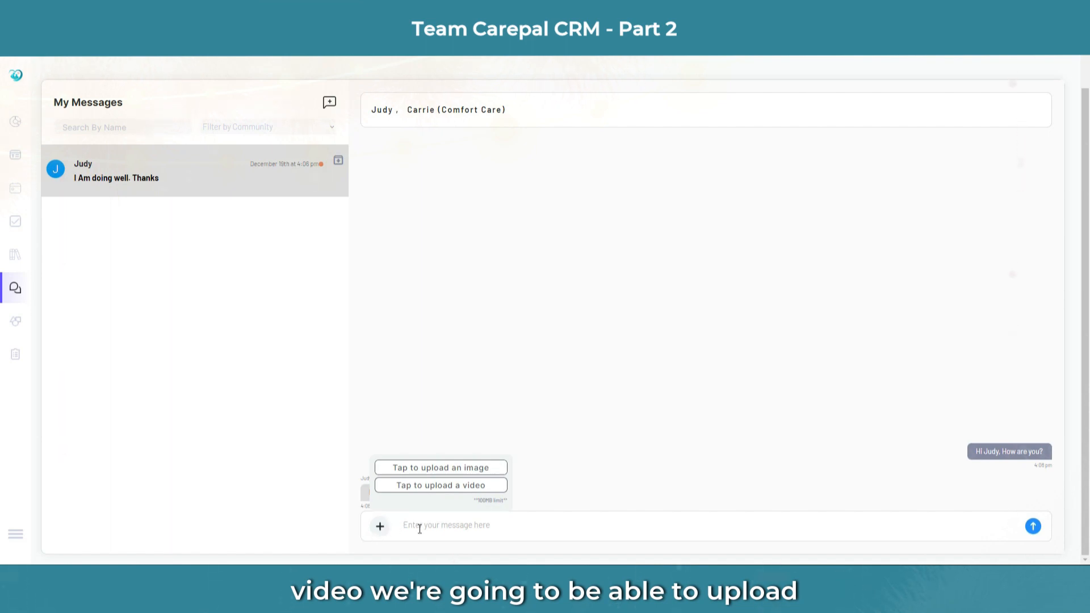
click(244, 490)
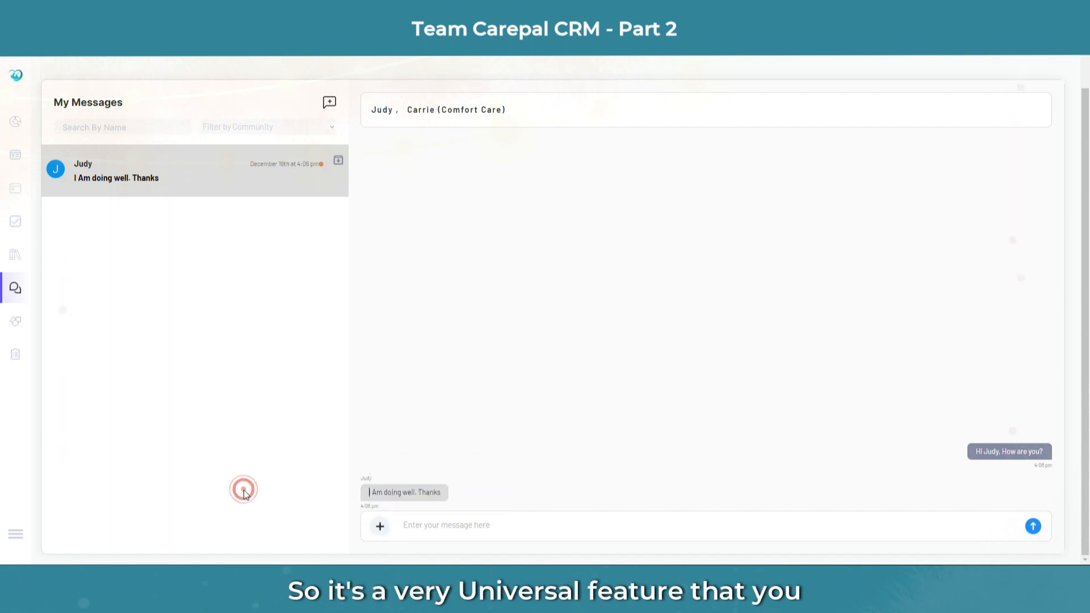
Step: Create a new survey and title it 'Family Satisfaction'
click(17, 358)
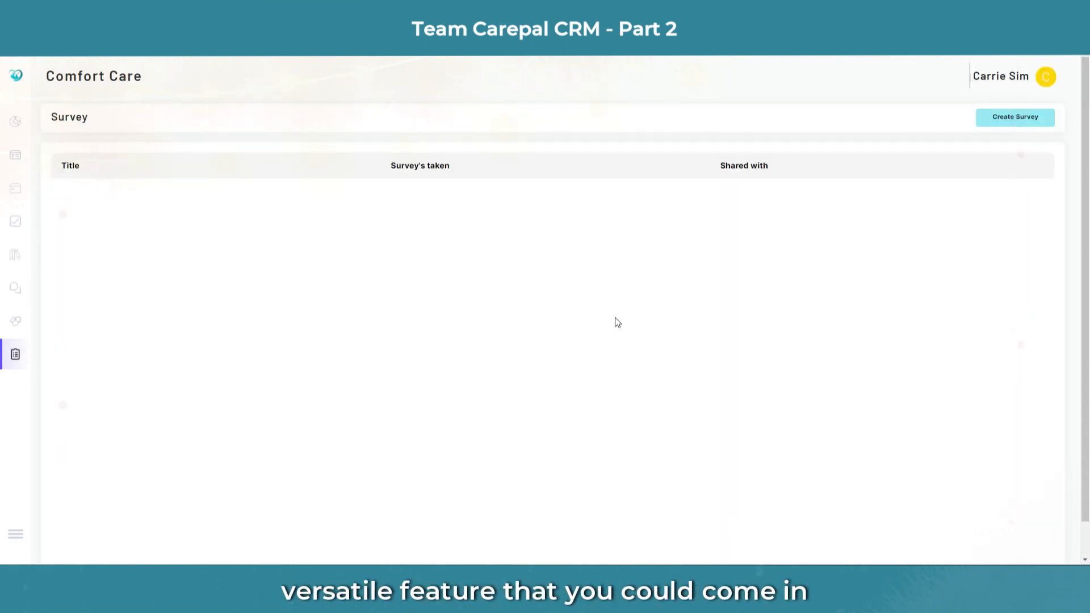
click(1022, 120)
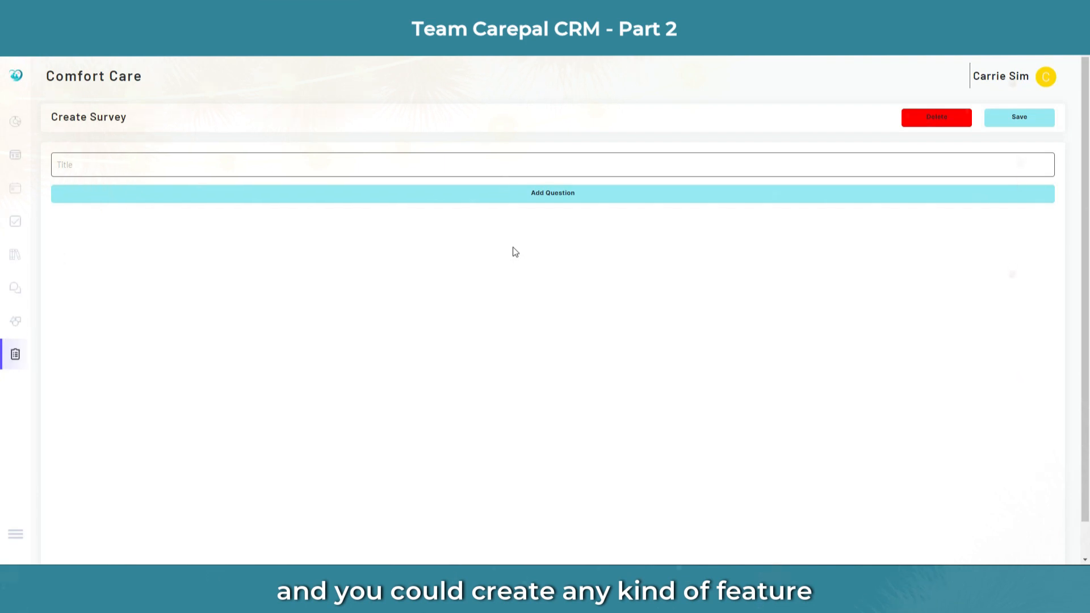
click(101, 167)
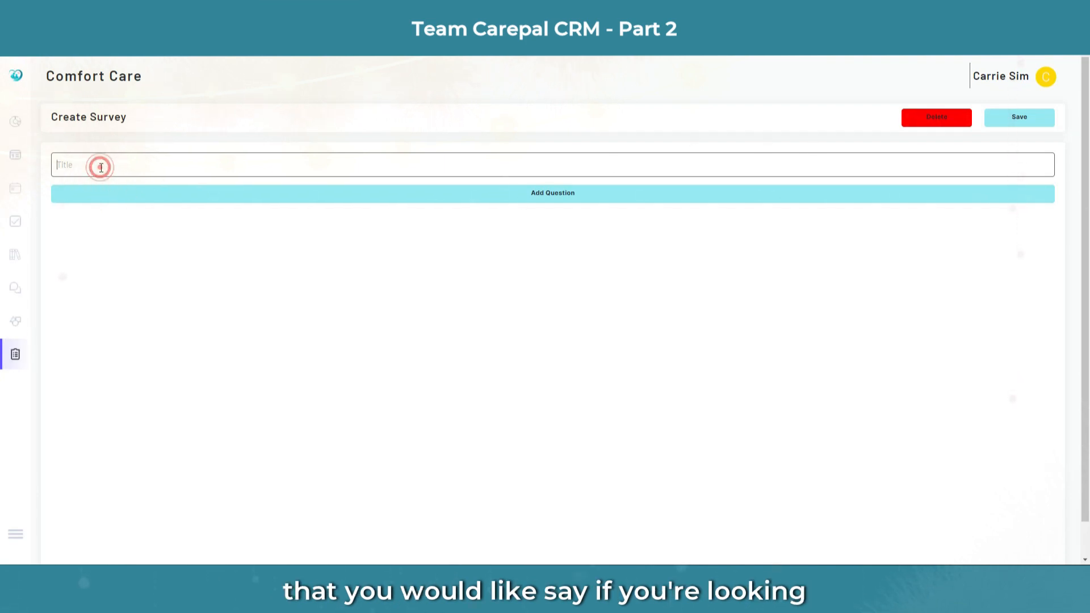
text(Family Sat)
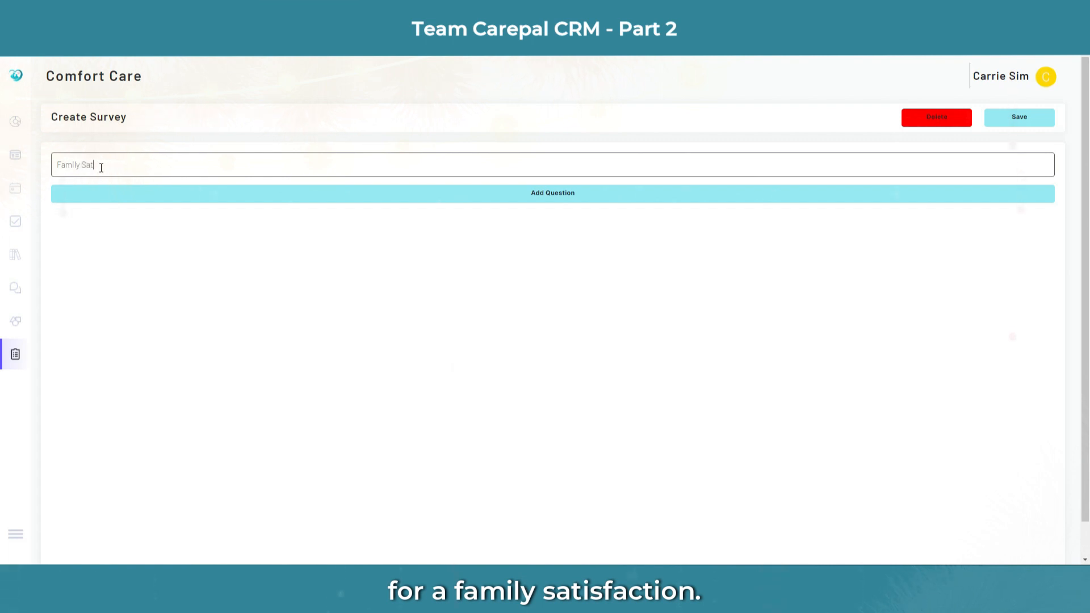
text(isfaction)
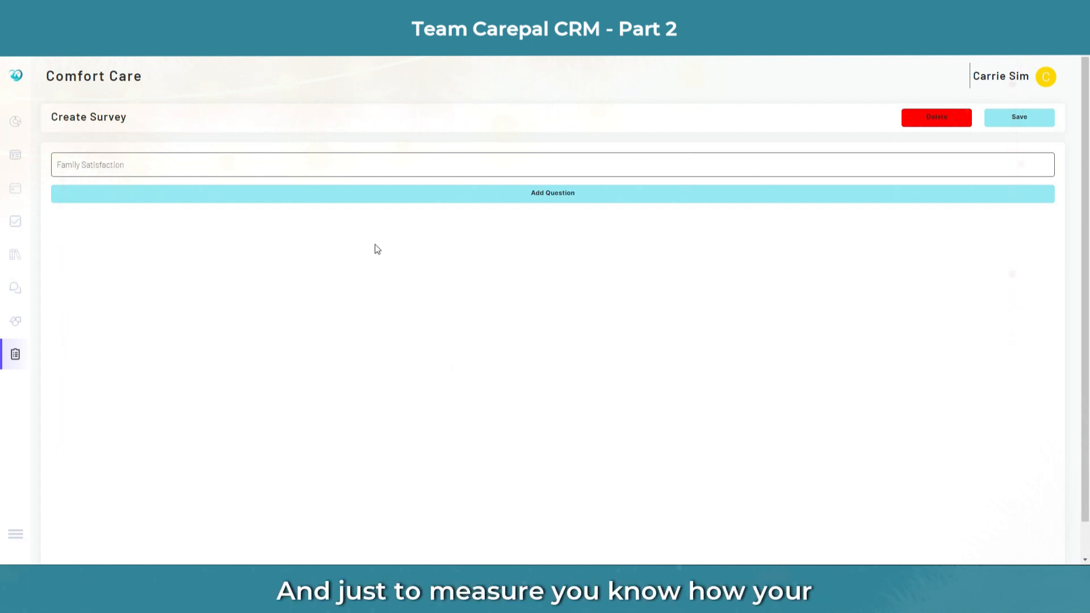
Step: Add the first question 'How is your family doing stress wise?', correcting its typos
click(565, 192)
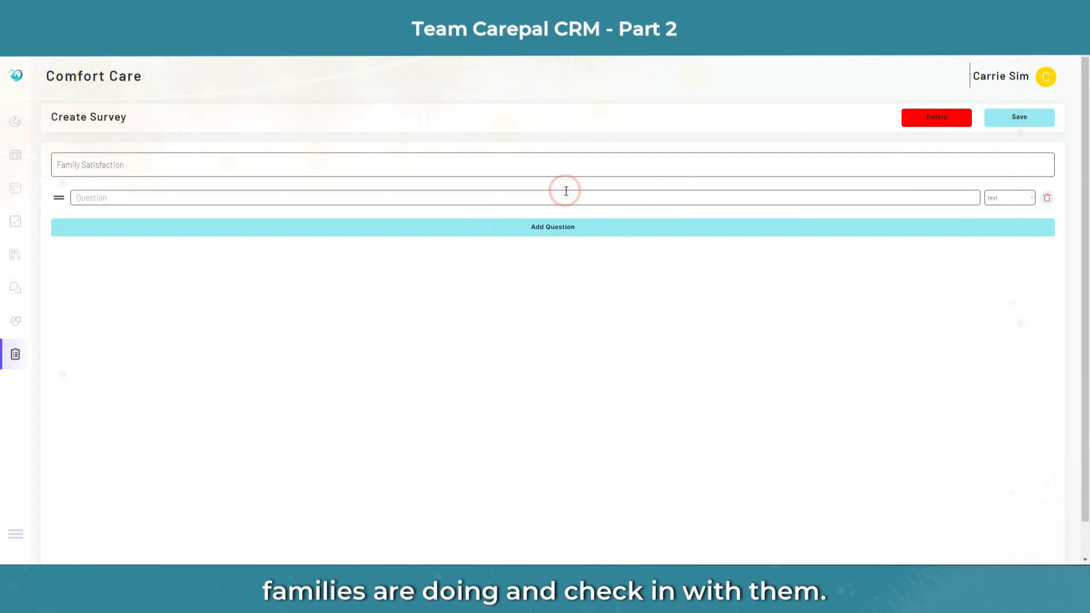
click(158, 199)
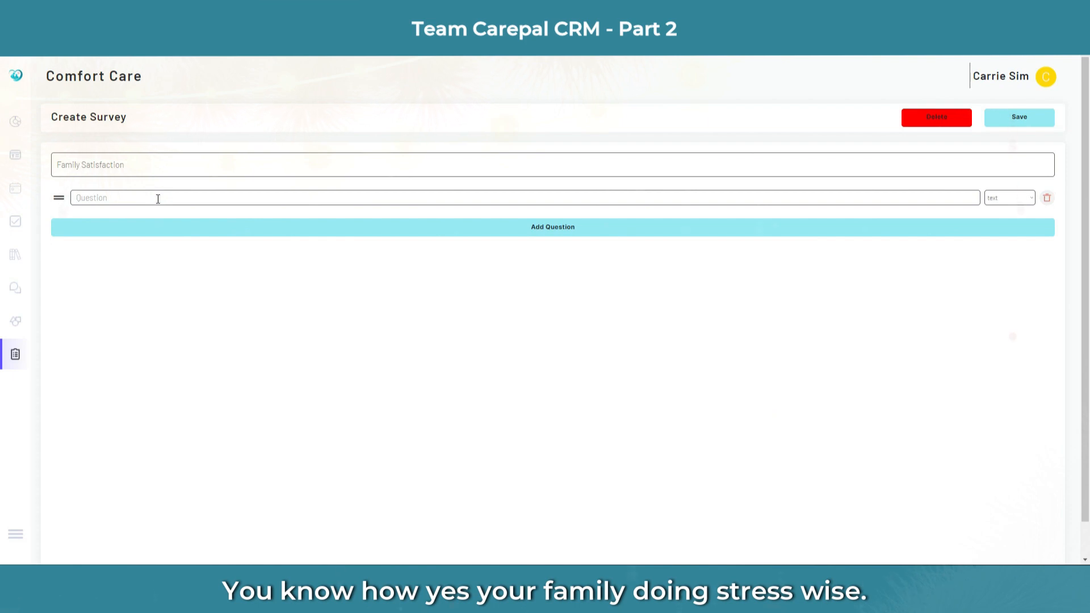
text(How is your famil;y doing stress wid)
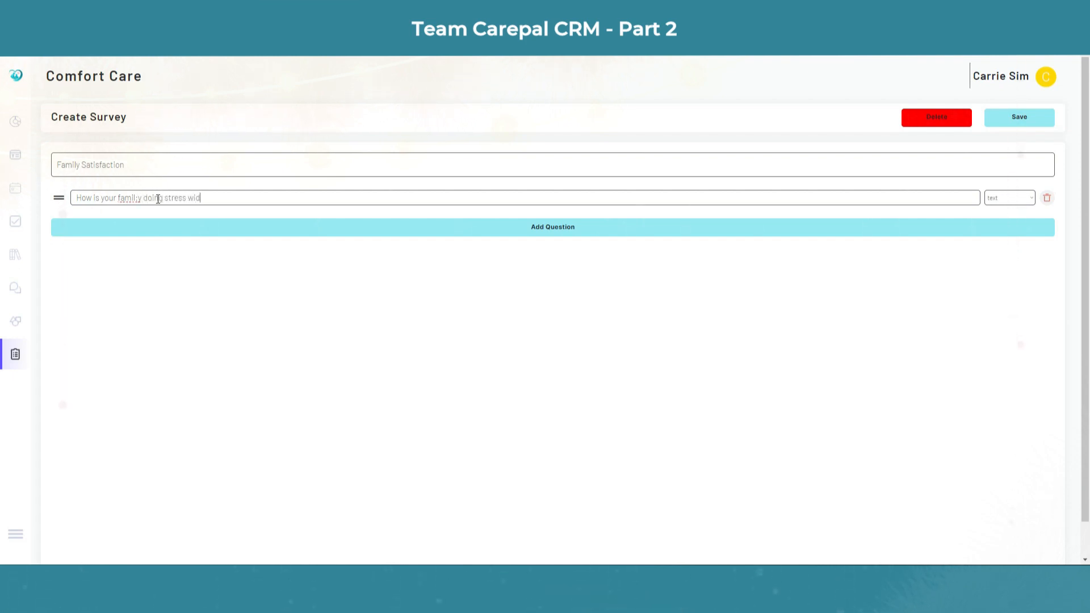
key(BackSpace)
text(s)
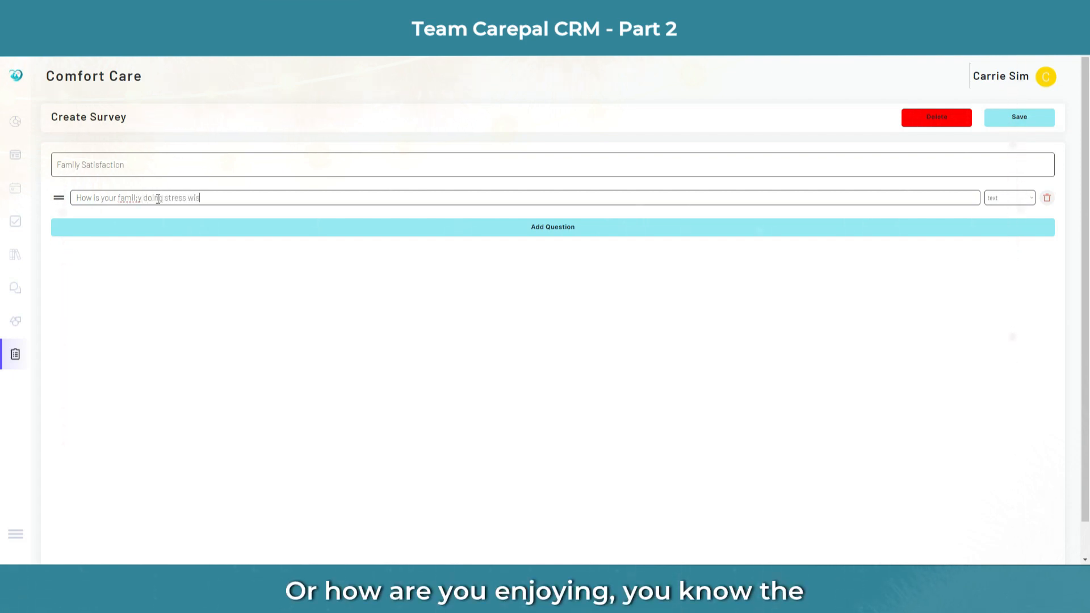
text(e?)
click(141, 197)
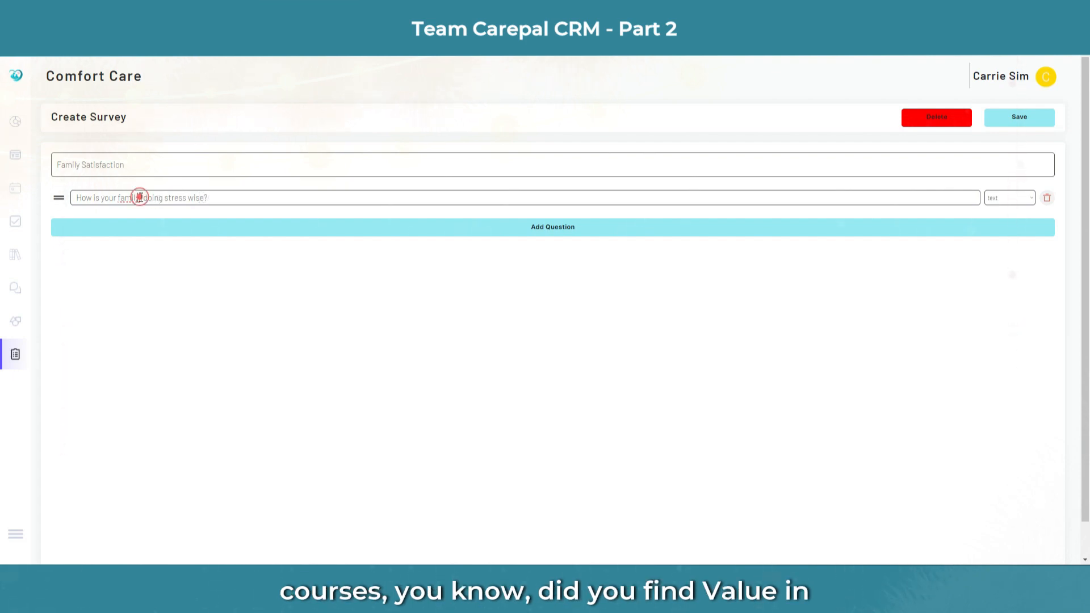
key(BackSpace)
click(230, 195)
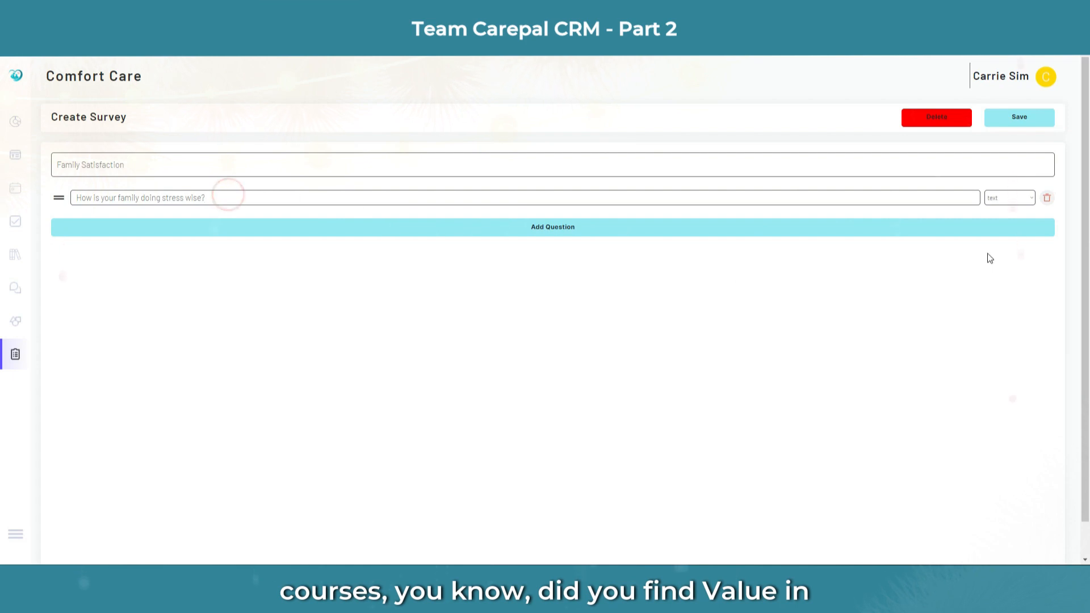
Step: Make that question a 1–5 scale type and add a second question row
click(1004, 200)
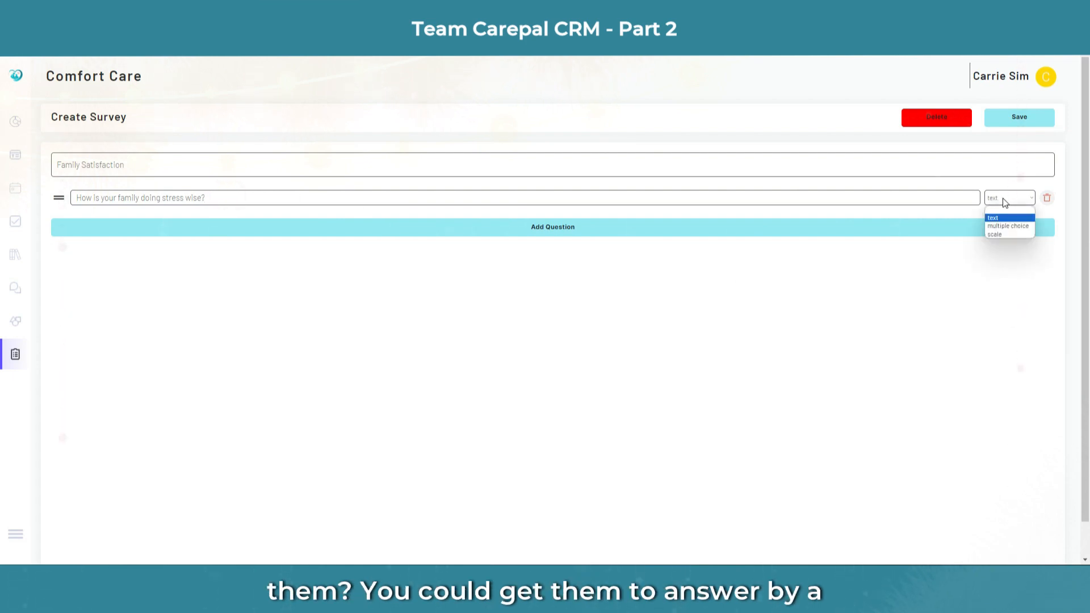
click(1003, 234)
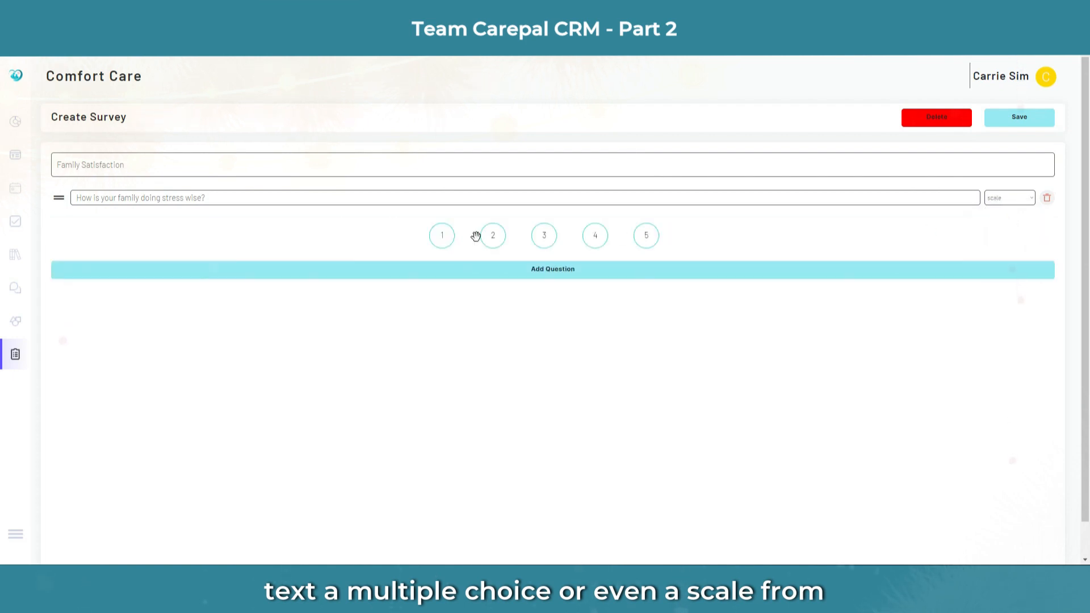
click(560, 276)
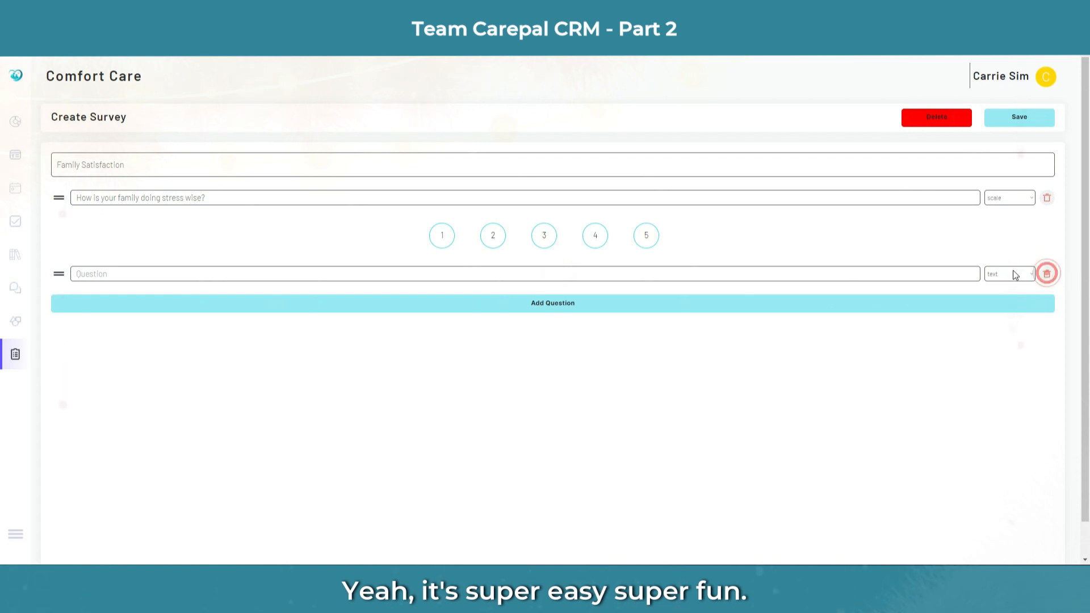
Step: Replace the empty row with a 'Please write your name.' question, add a blank third, and save
click(1047, 274)
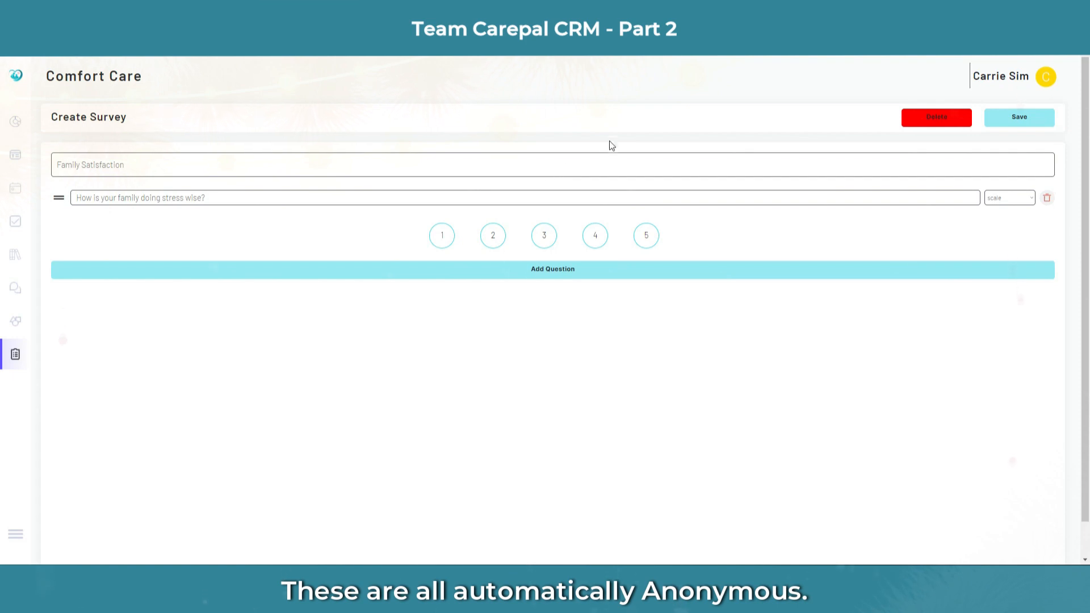
click(566, 270)
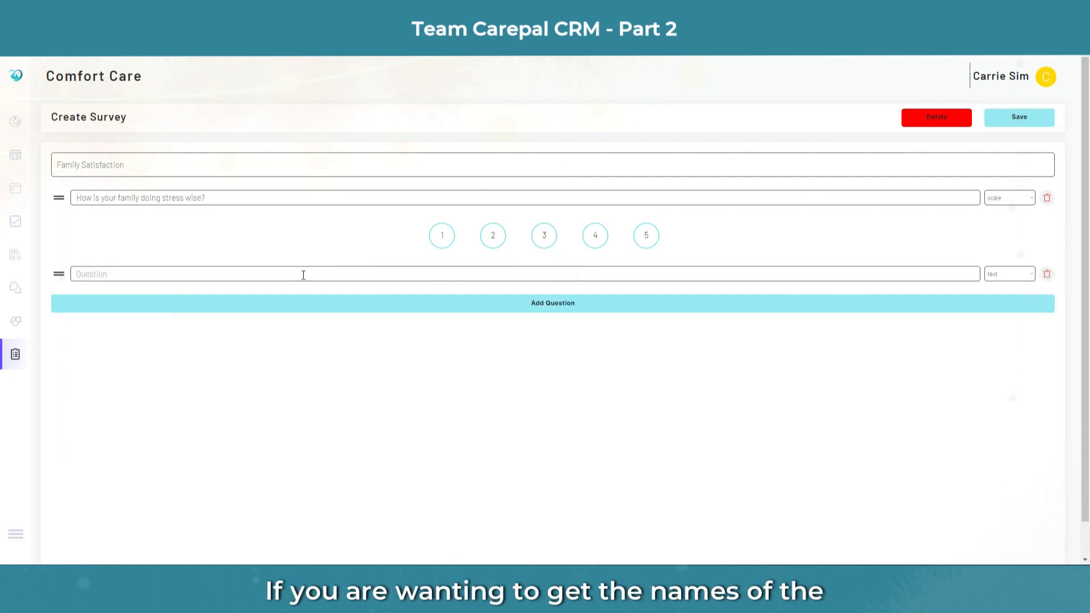
click(248, 274)
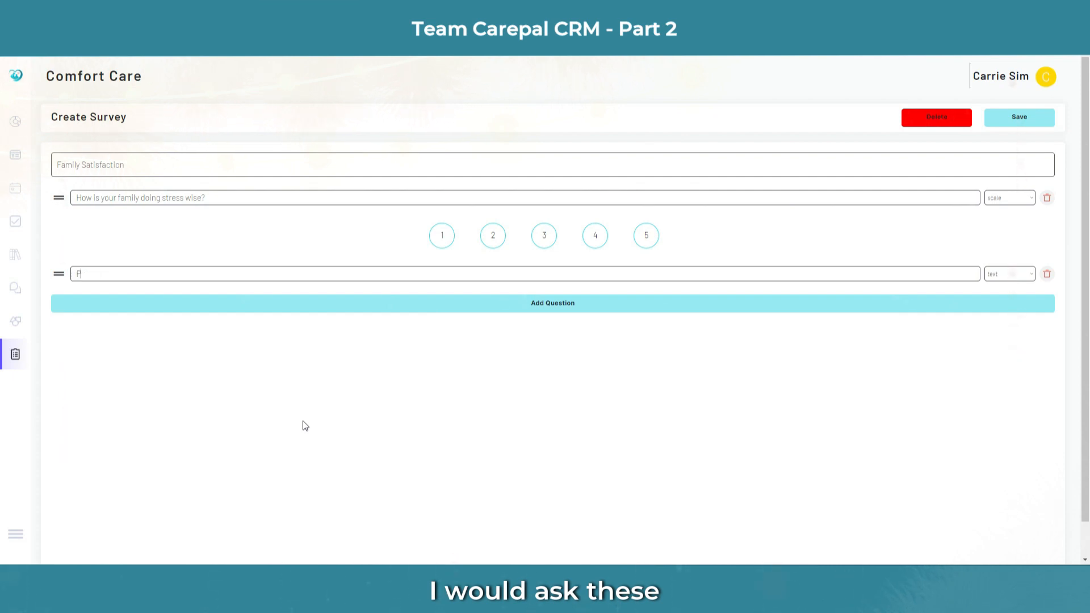
text(ase)
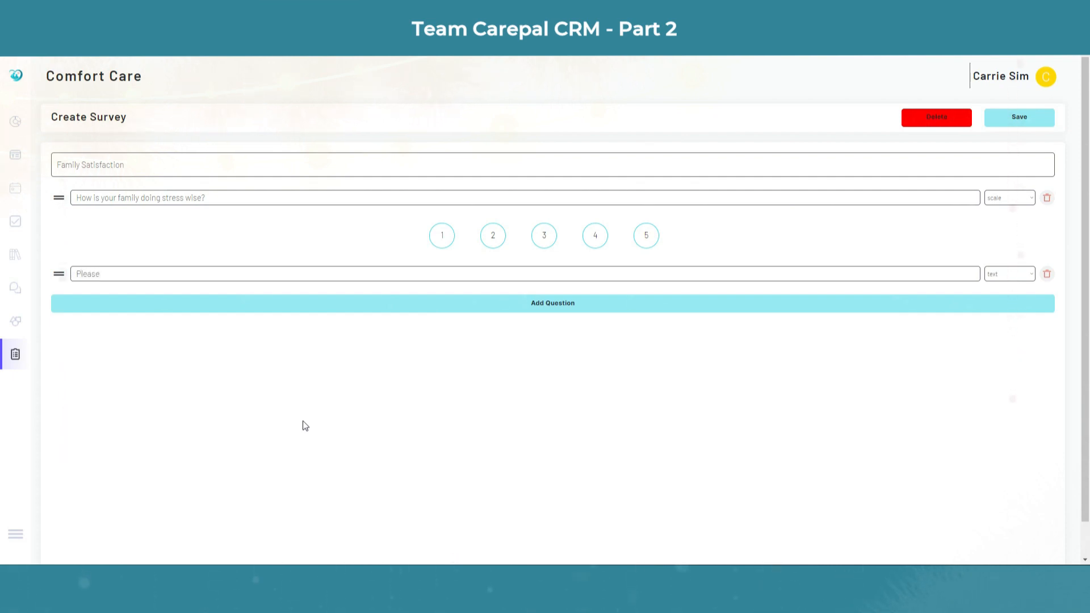
text( write your name.)
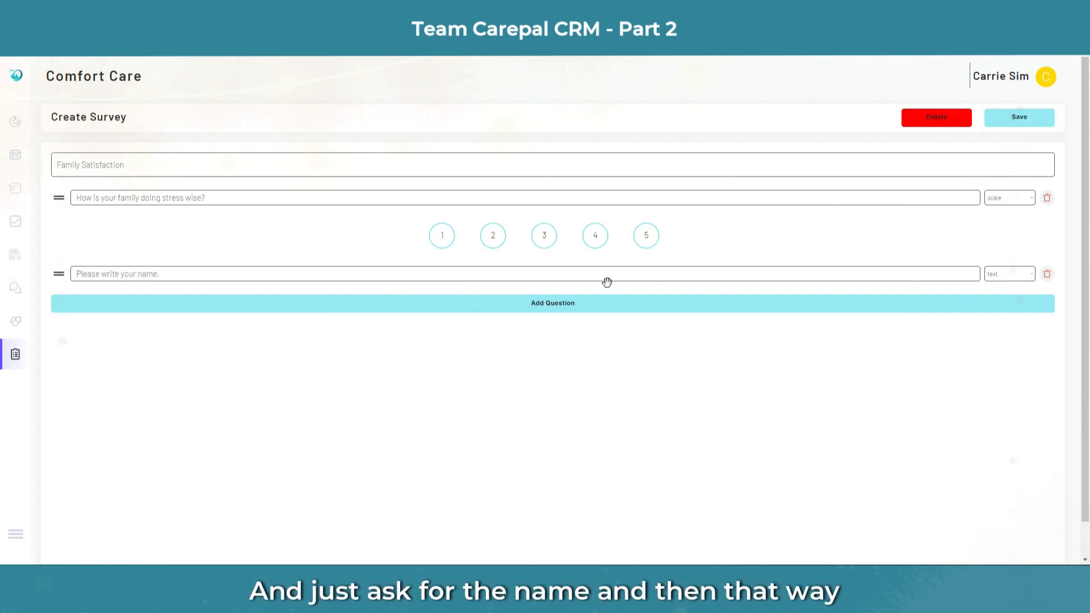
click(551, 304)
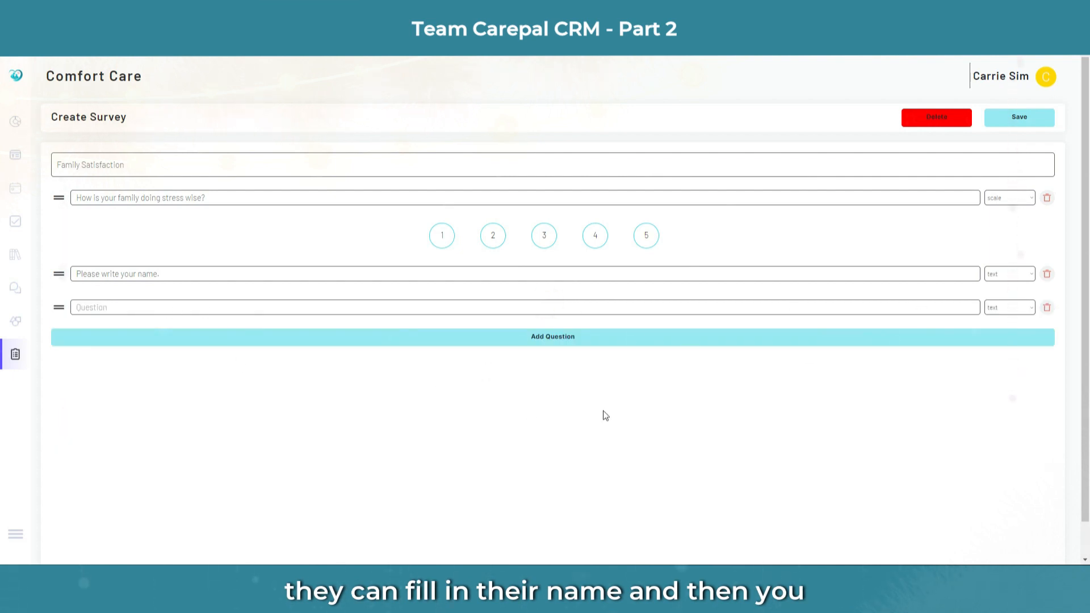
click(1032, 121)
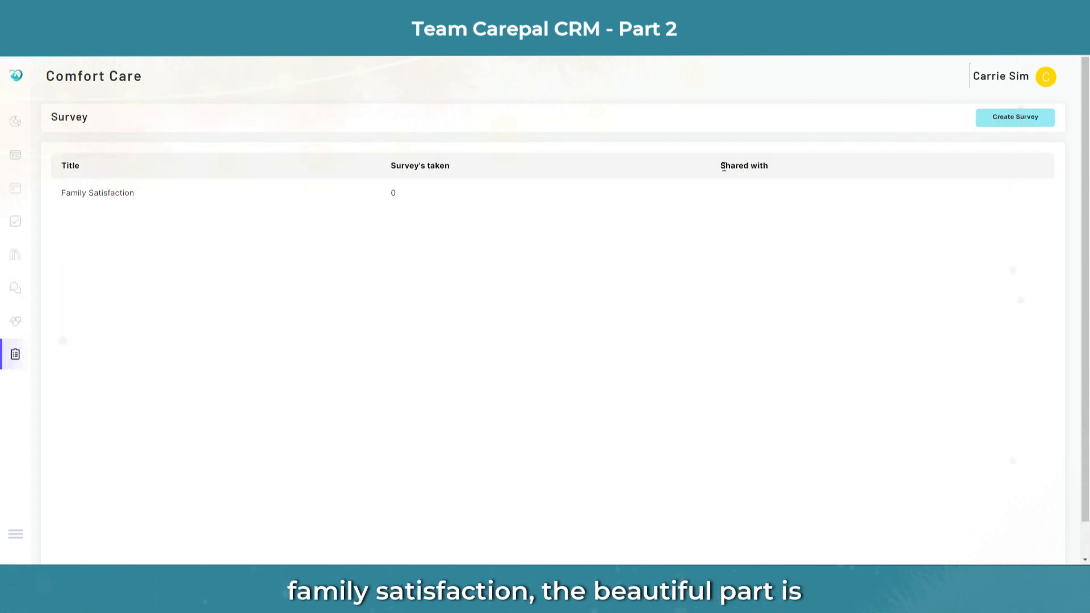
Step: Share the Family Satisfaction survey with only the first community in the list
click(268, 193)
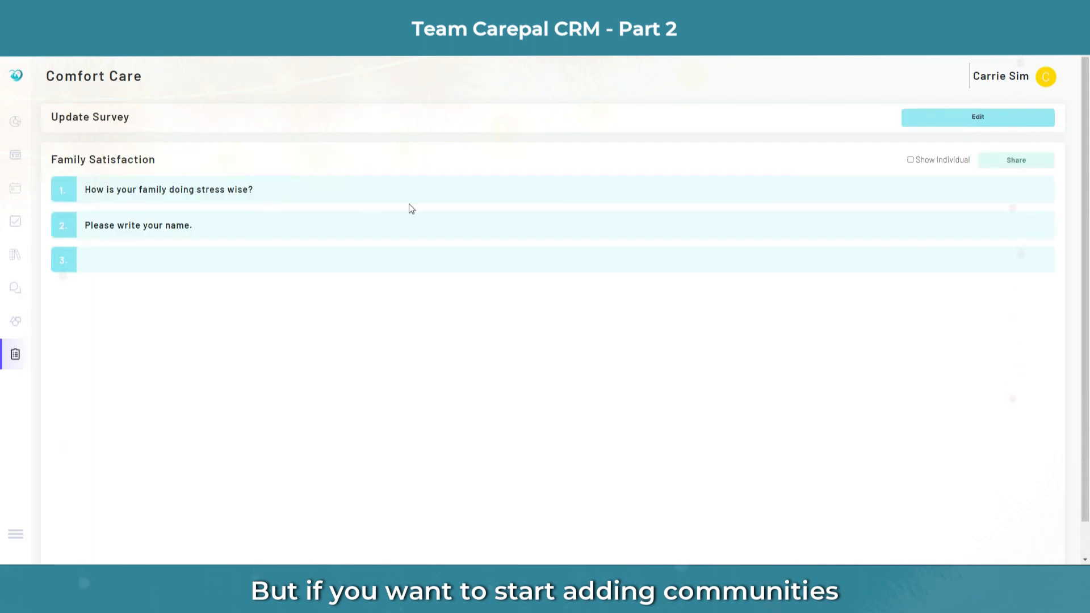
click(1014, 162)
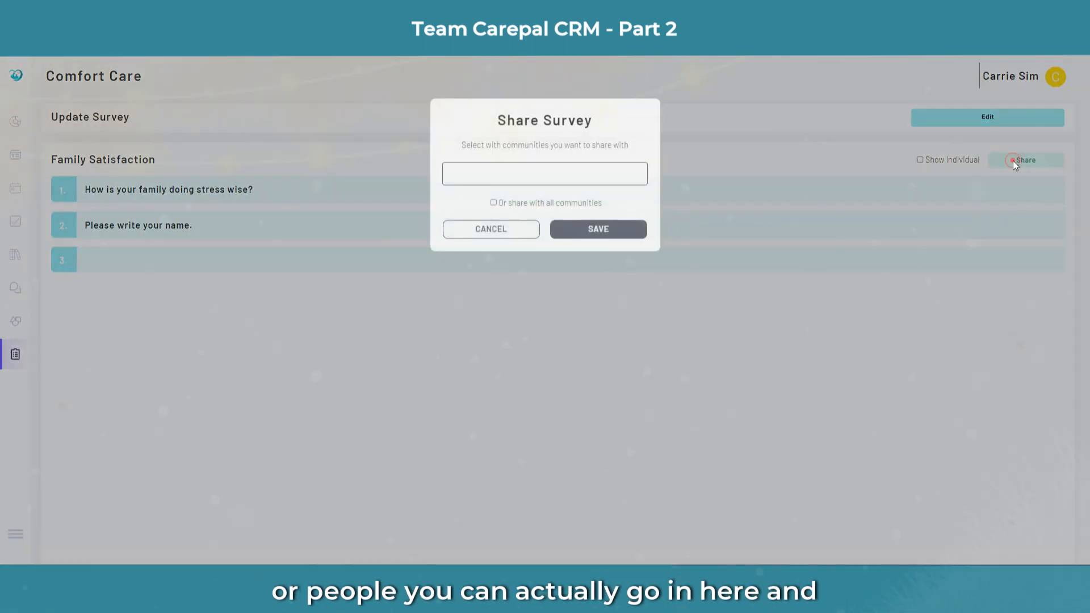
click(502, 171)
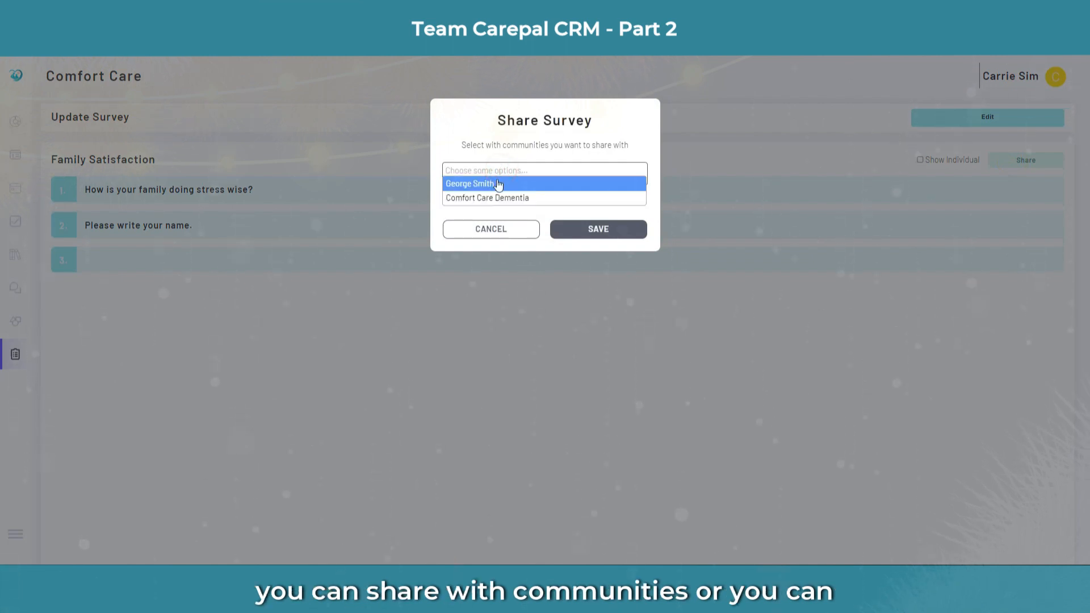
click(499, 184)
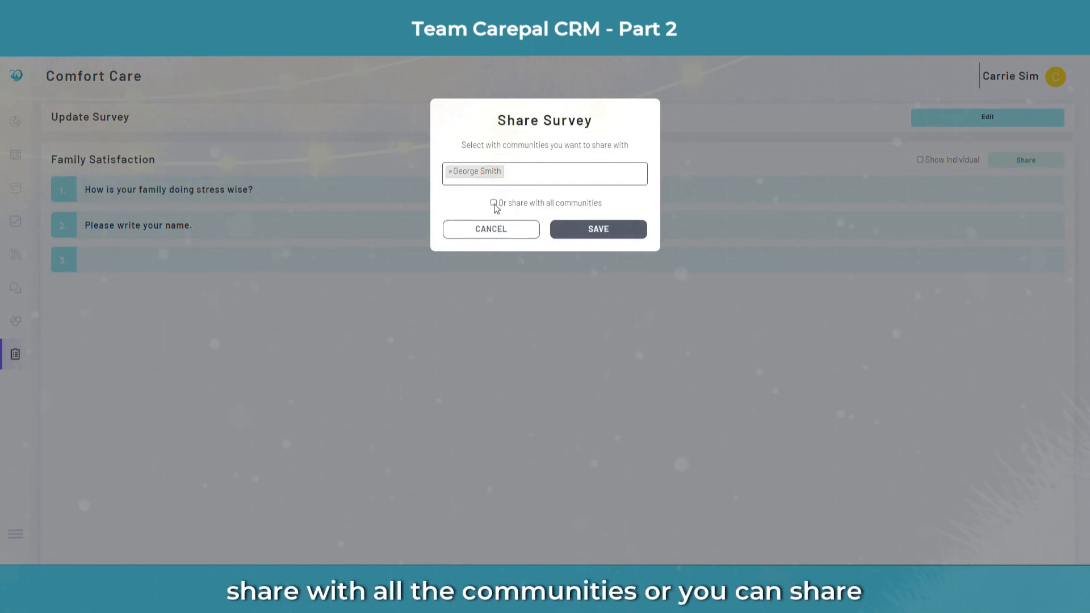
click(596, 230)
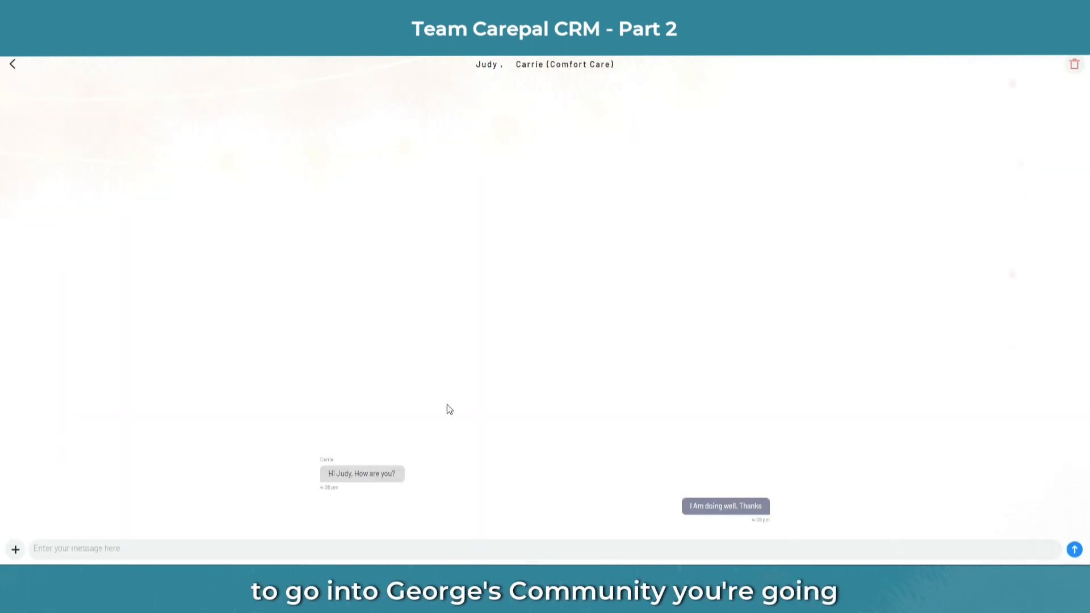
Step: As the family member, switch to the other family's community in account settings
click(13, 66)
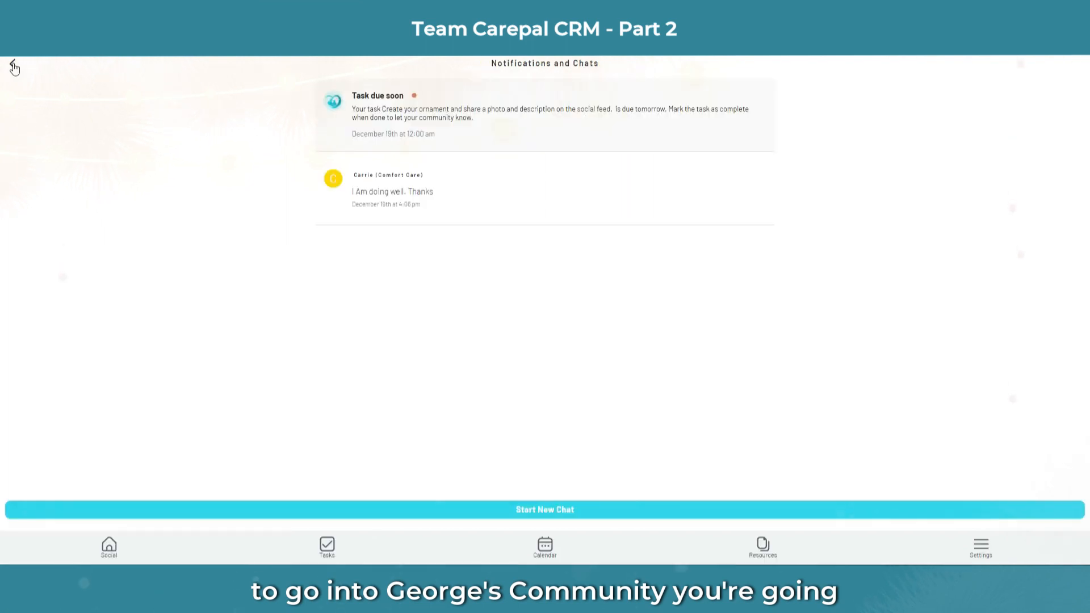
click(14, 66)
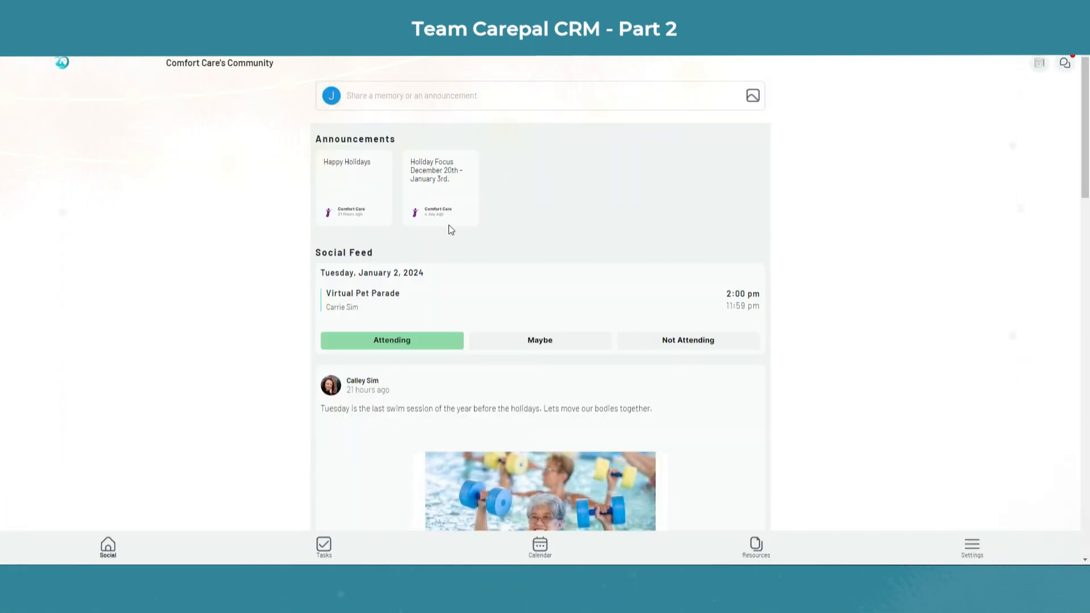
click(974, 550)
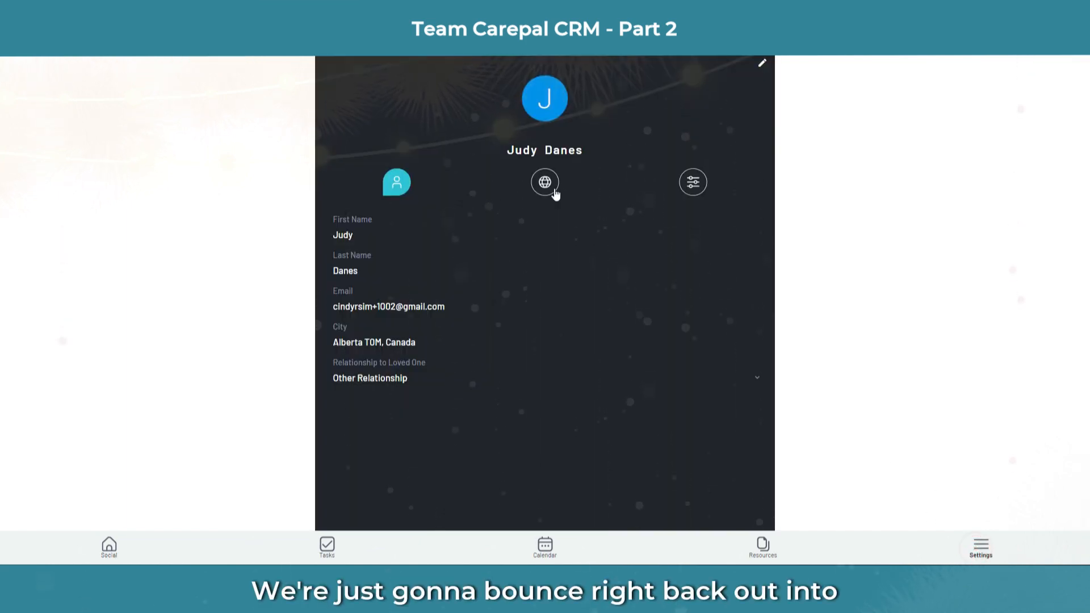
click(553, 188)
click(497, 223)
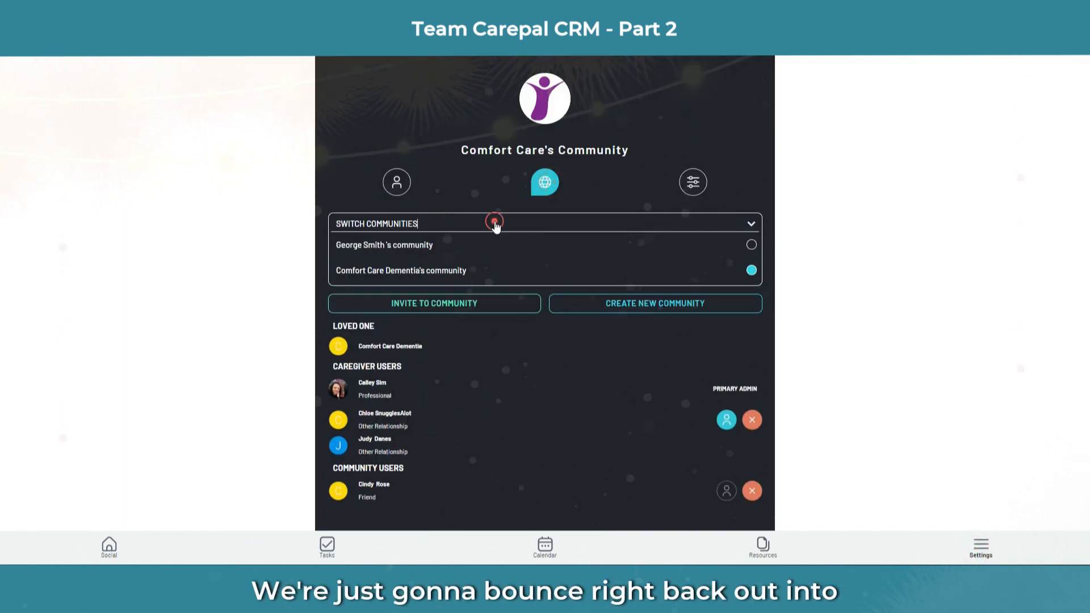
click(429, 246)
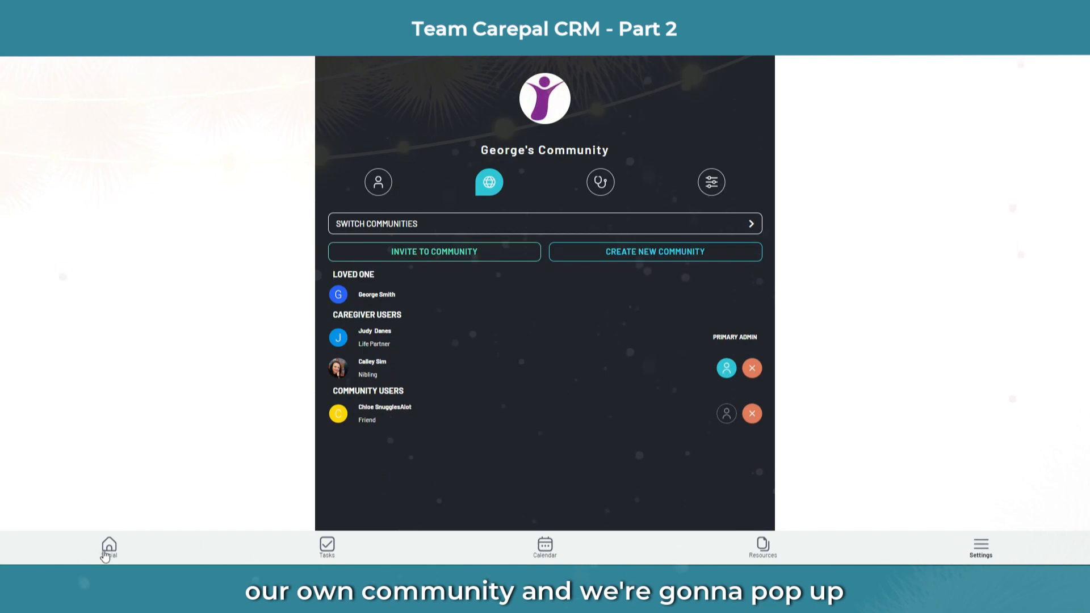
Step: Open the Family Satisfaction survey from that community's Survey Available notification
click(107, 549)
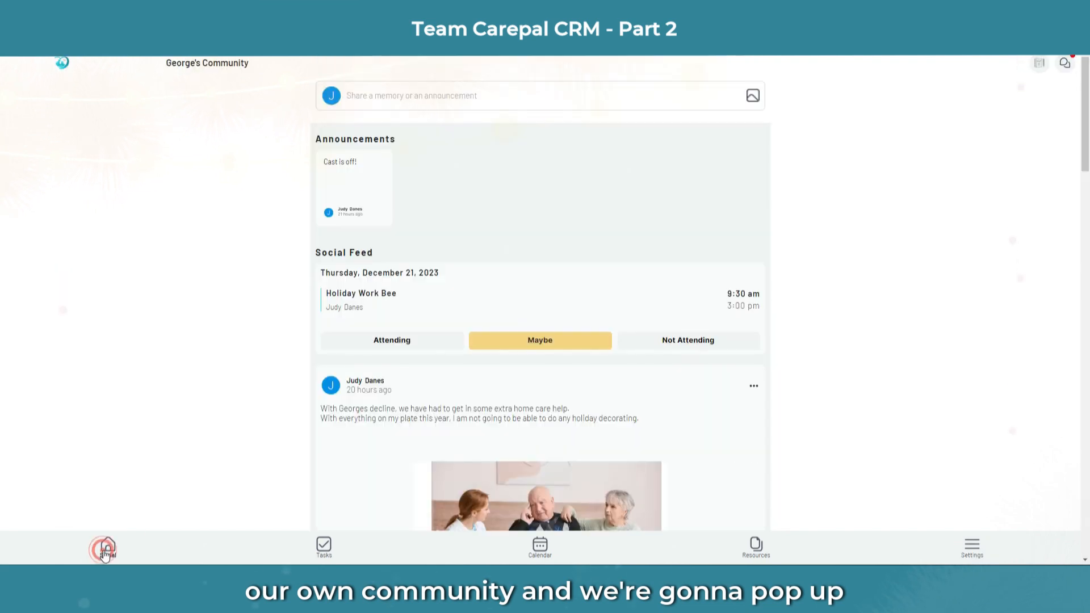
click(1065, 64)
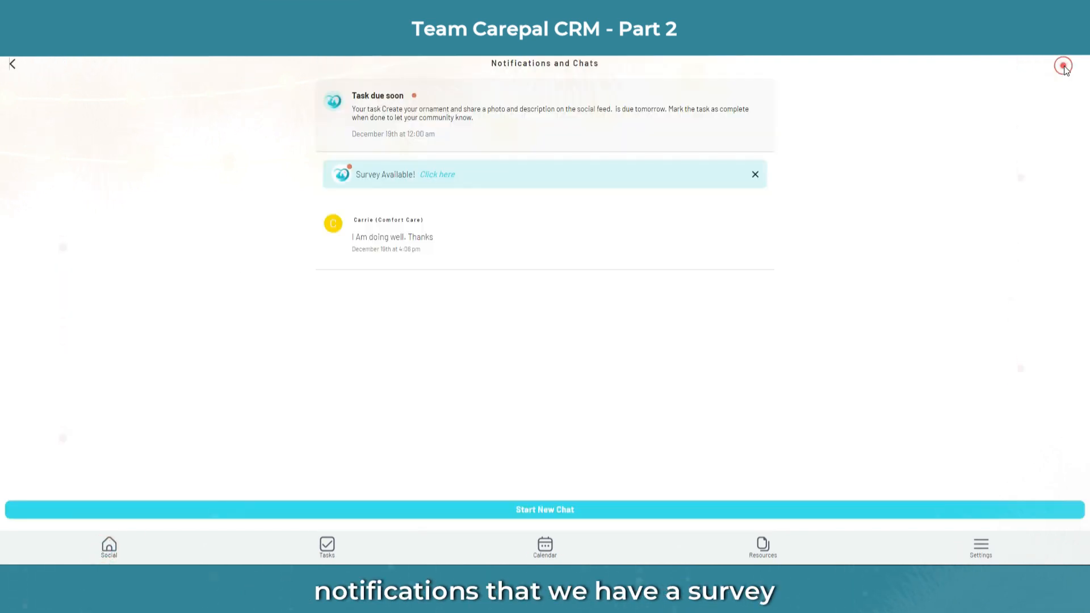
click(441, 175)
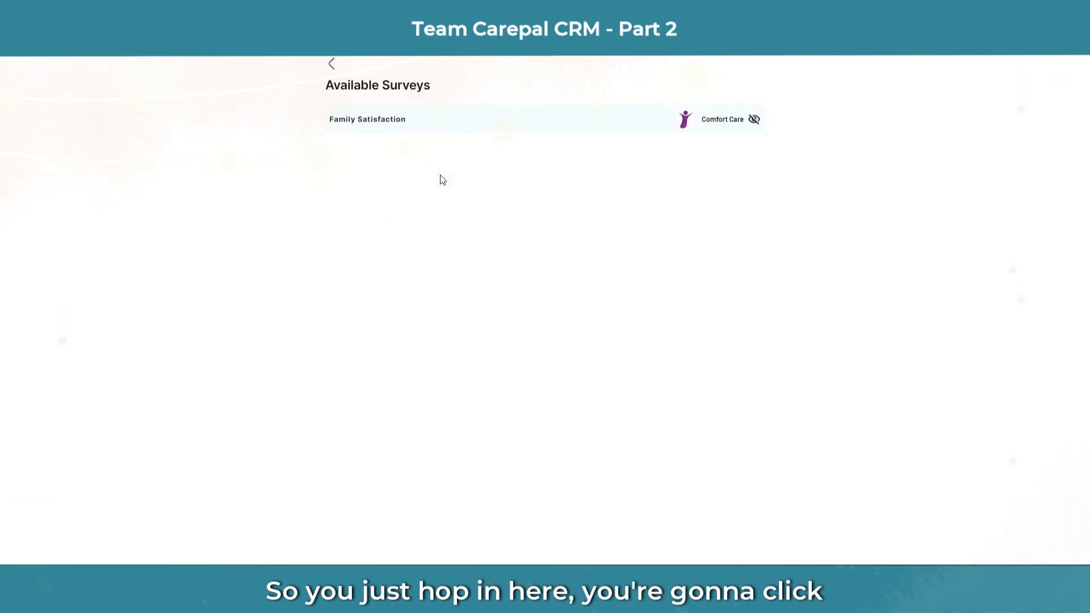
click(379, 120)
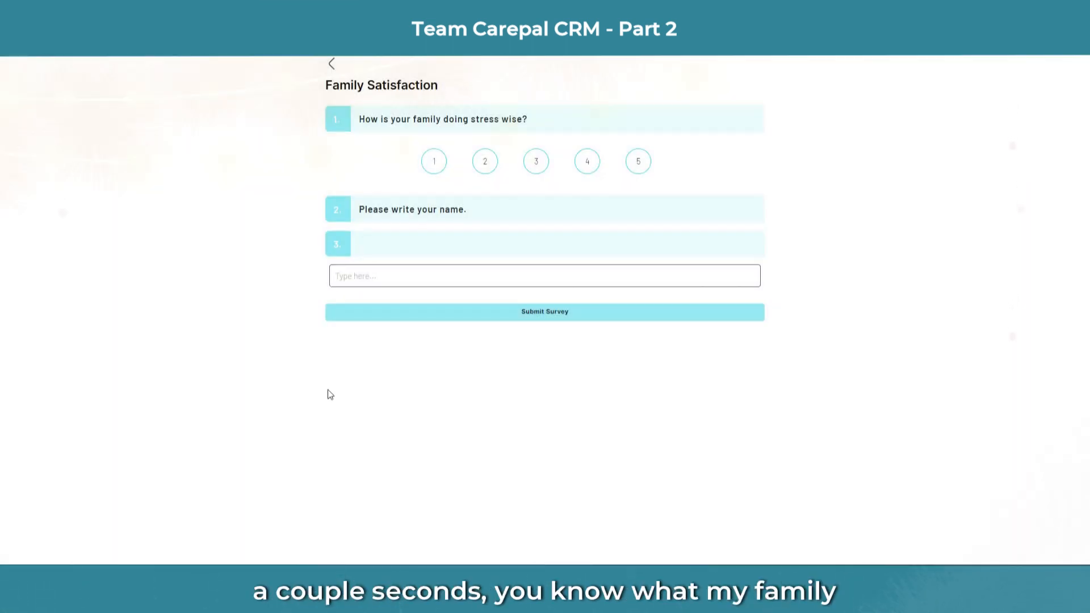
Step: Rate the stress question 3, enter the respondent's name, and submit the survey
click(540, 165)
click(380, 247)
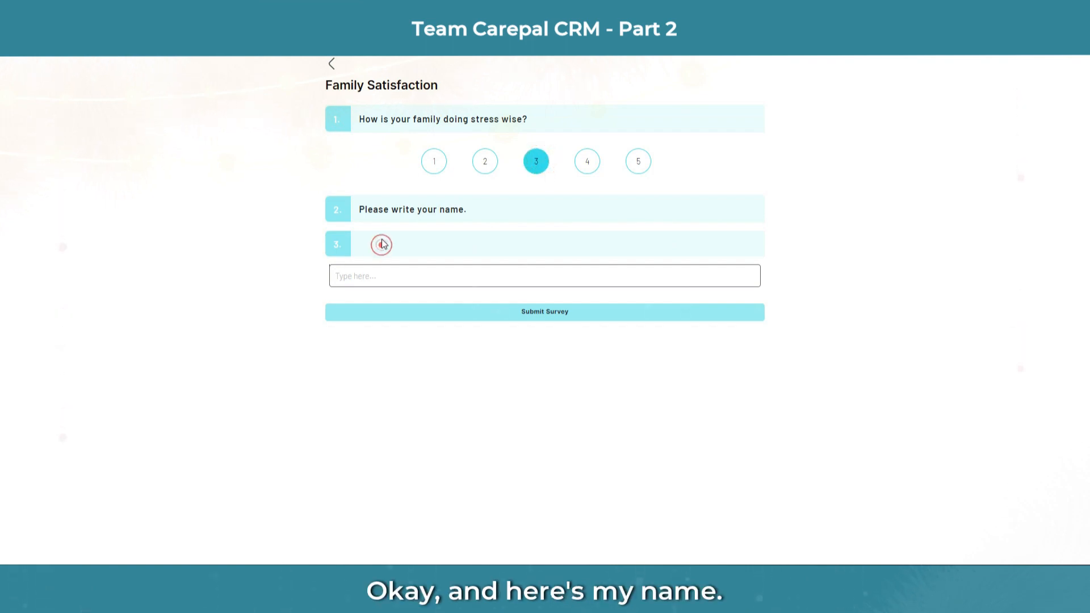
click(363, 278)
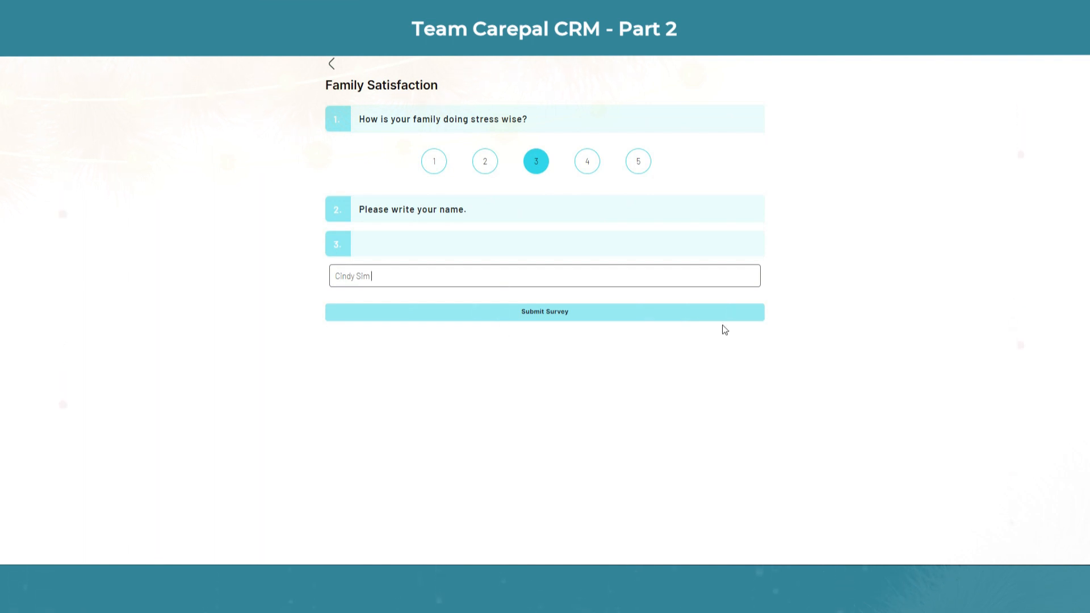
click(537, 316)
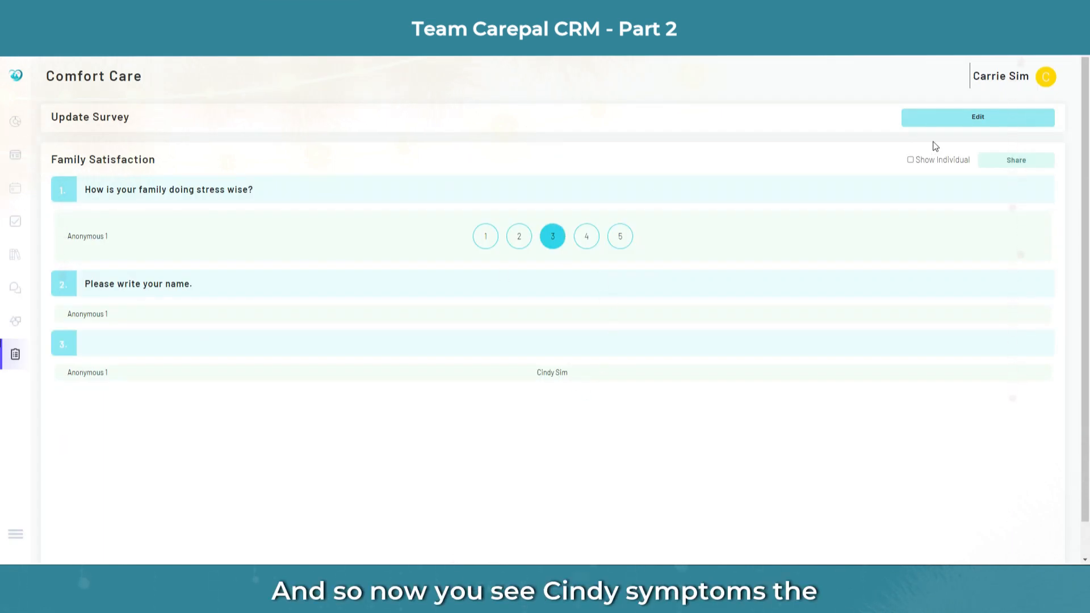
Step: Browse the Family Satisfaction responses individually, then reopen its Share Survey dialog from the list
click(911, 161)
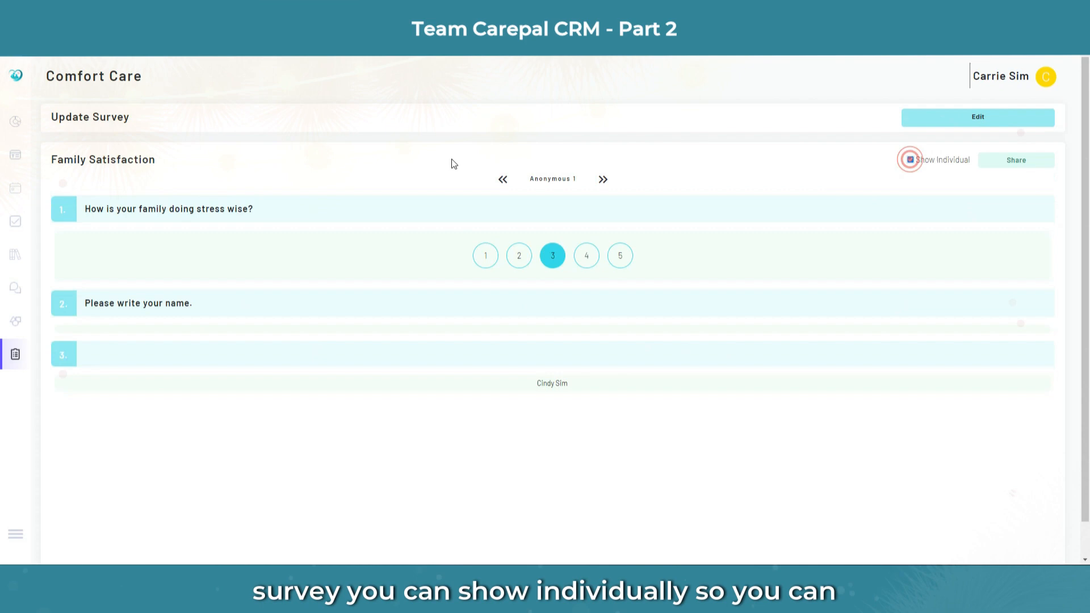
click(603, 181)
click(503, 179)
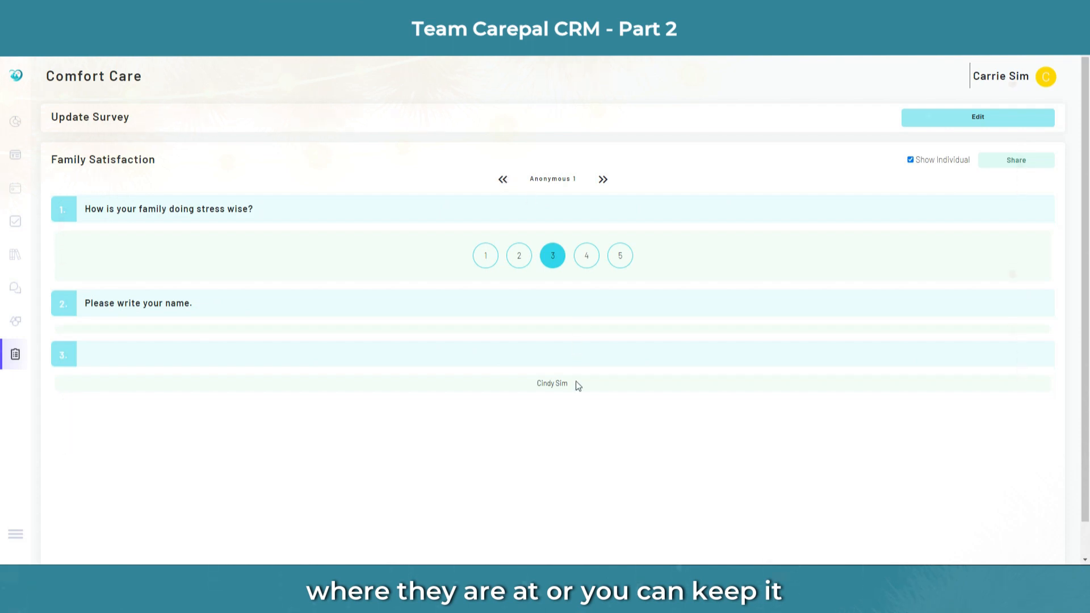
click(910, 160)
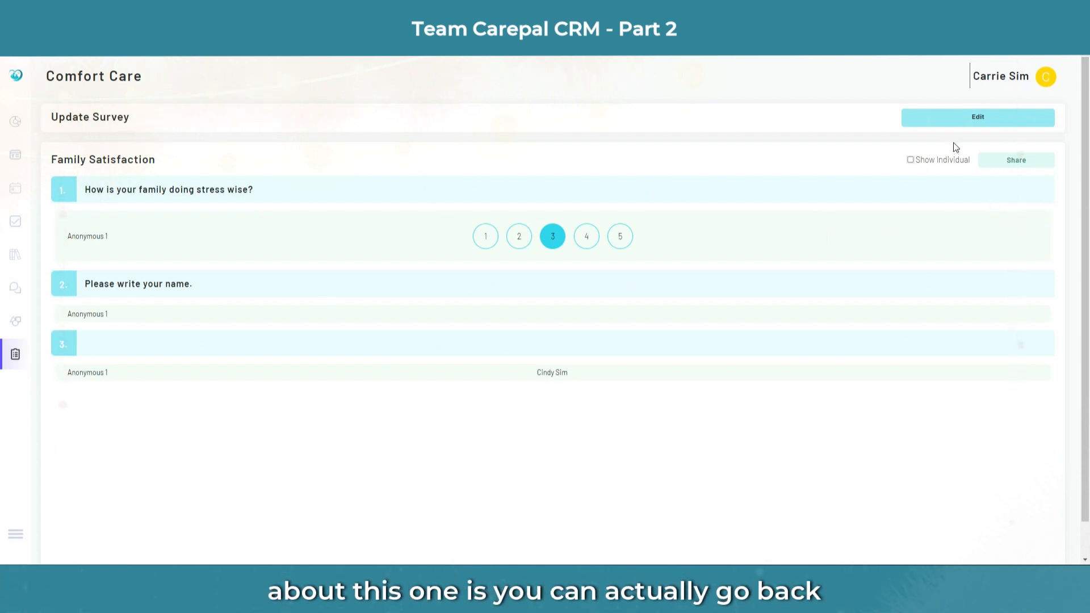
click(14, 355)
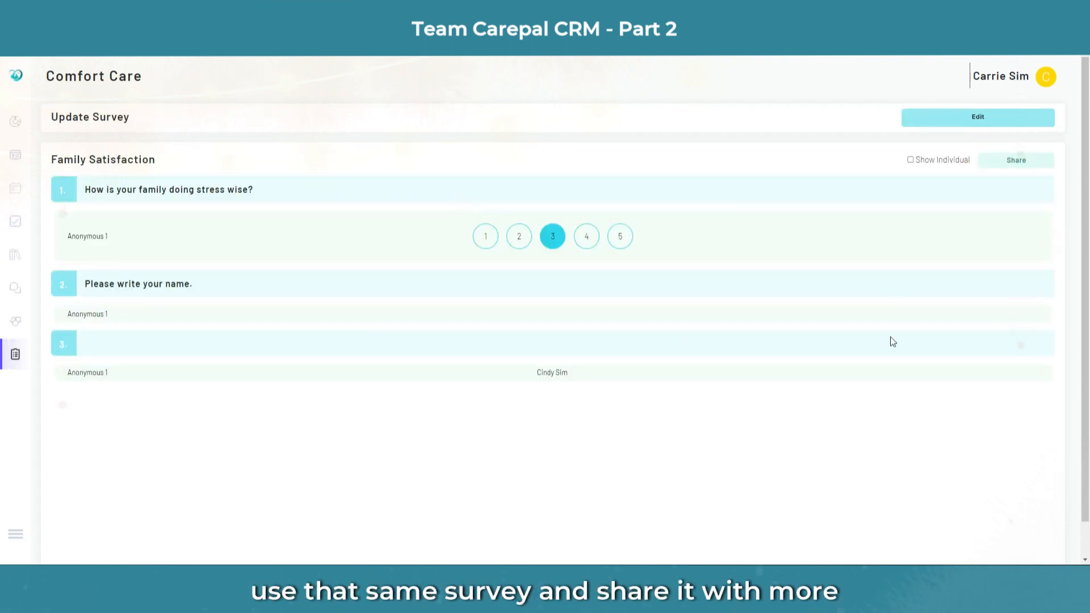
click(1028, 161)
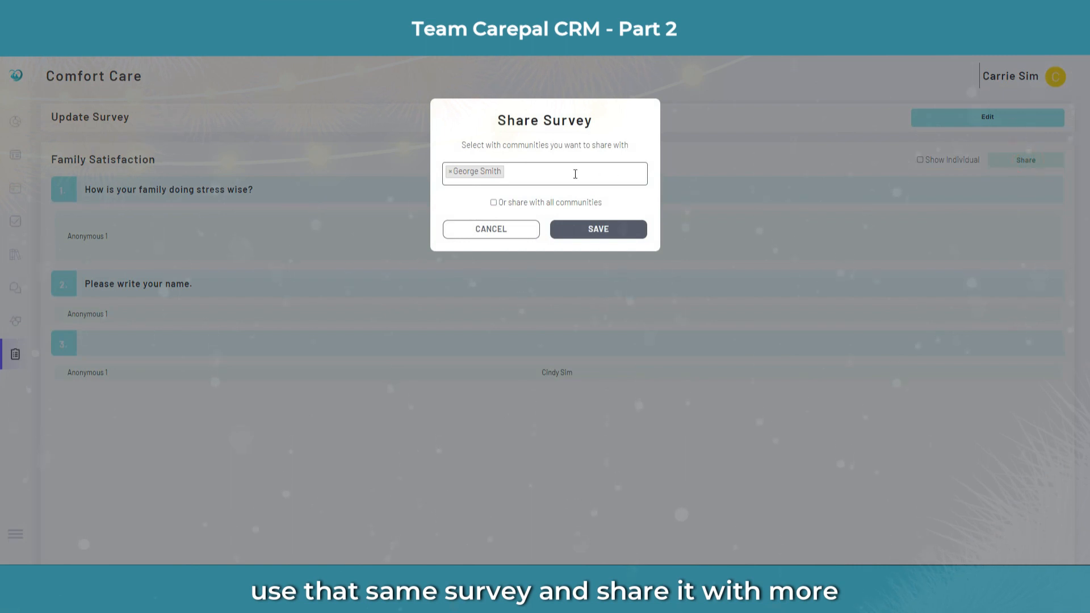
Step: Abandon sharing the Family Satisfaction survey and return to the surveys list
click(570, 172)
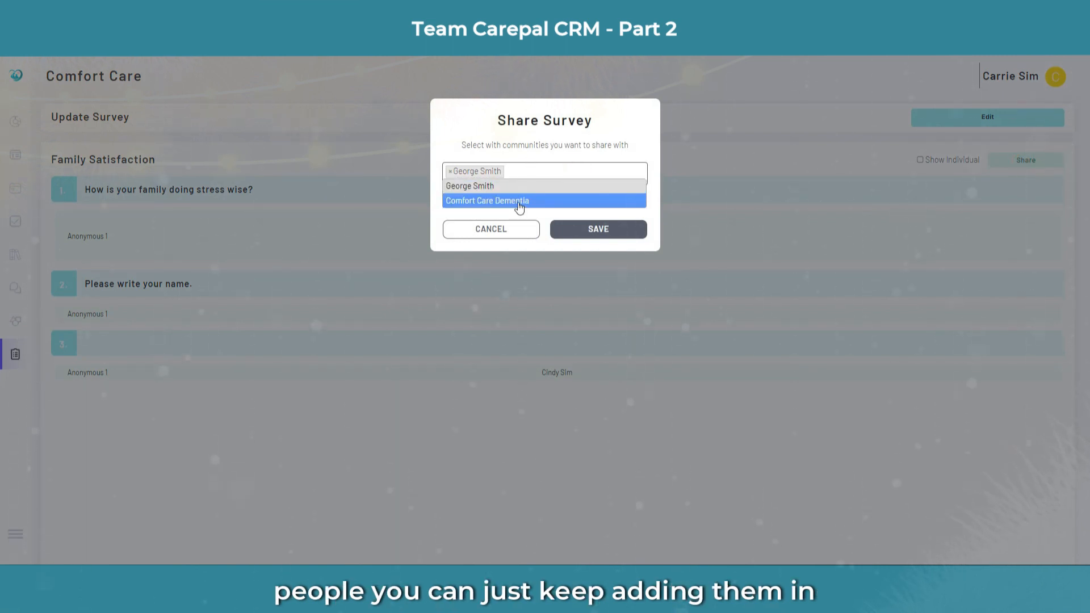
click(506, 230)
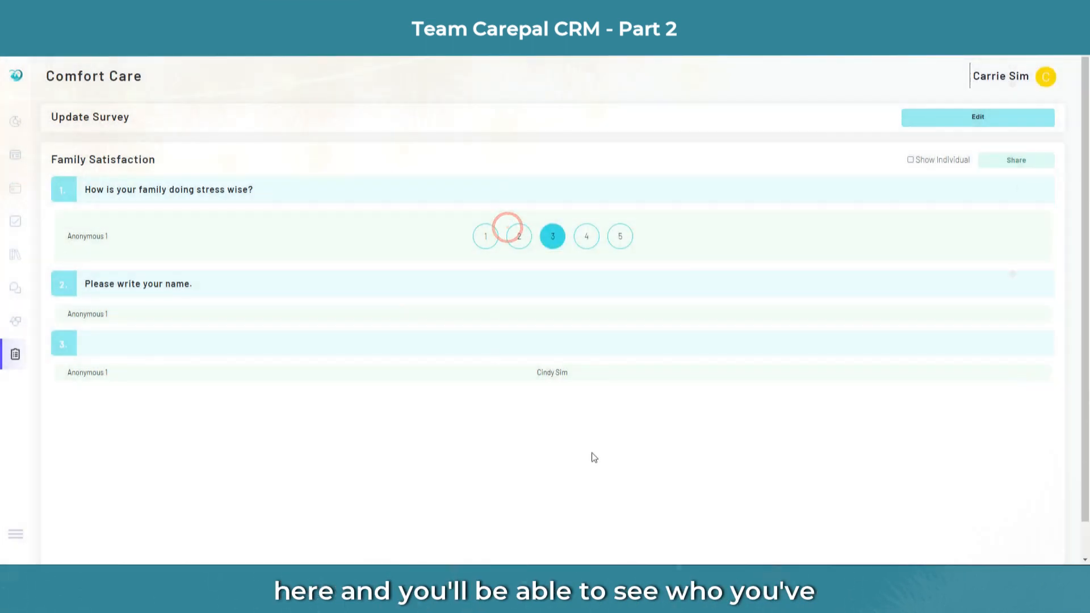
click(14, 354)
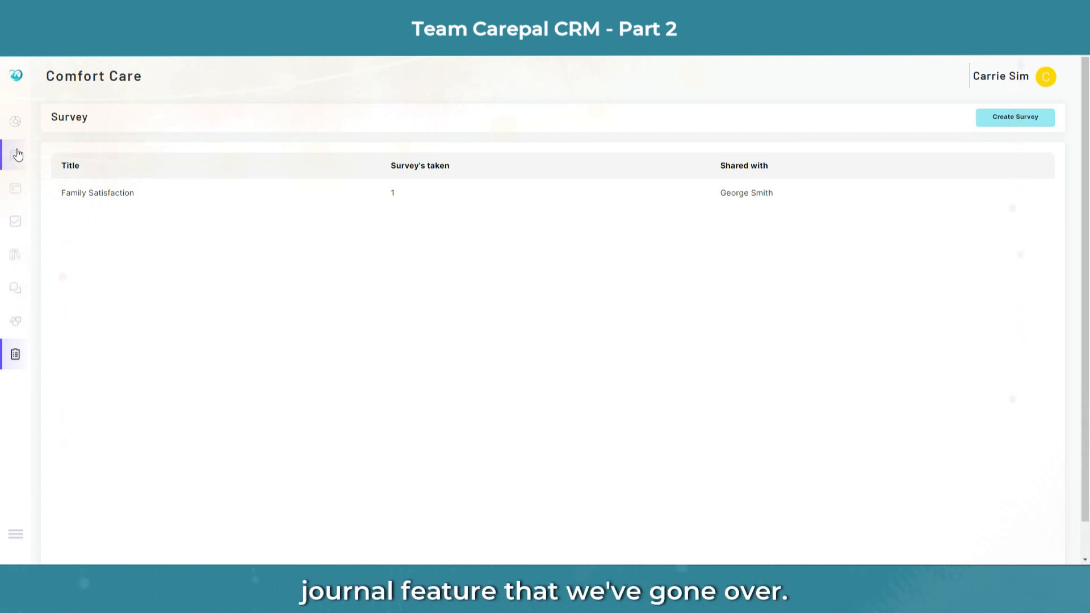
click(14, 121)
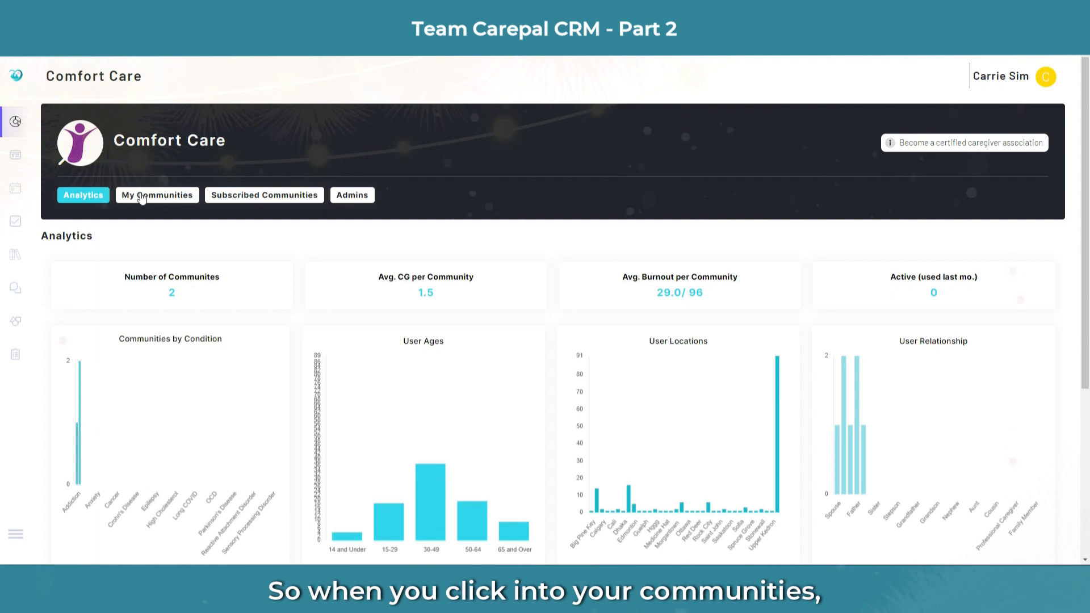
click(142, 196)
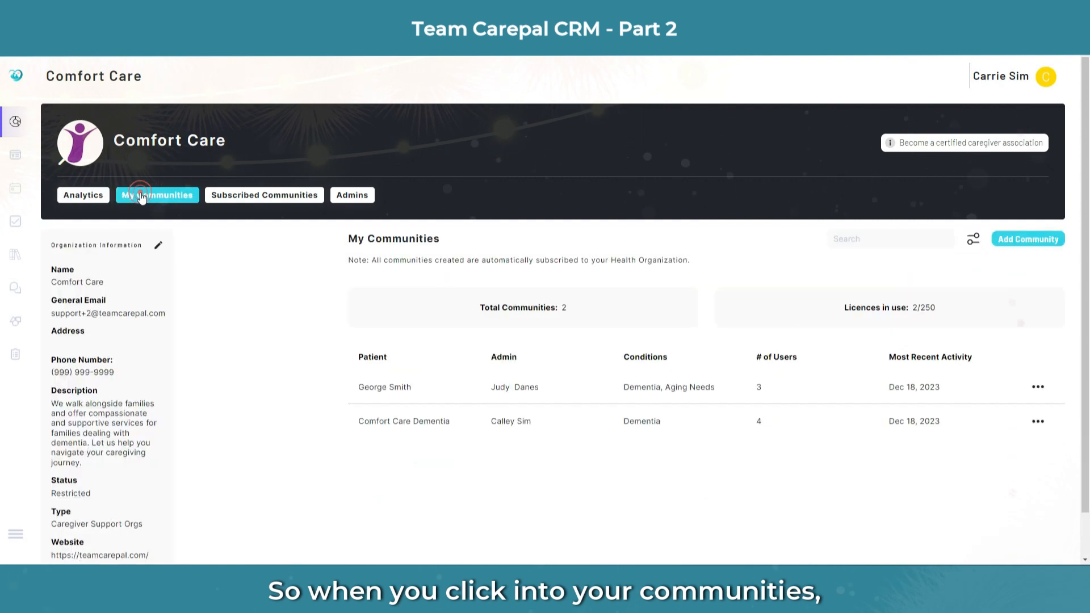
click(447, 388)
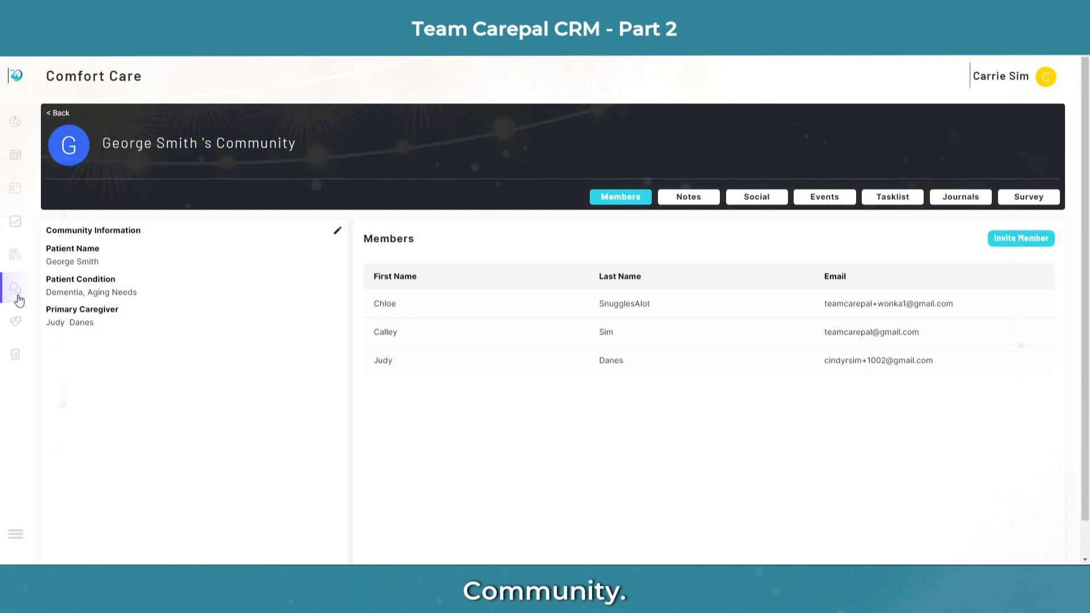
Step: Publish an announcement titled 'Happy Holidays' with the message 'Be safe.'
click(16, 162)
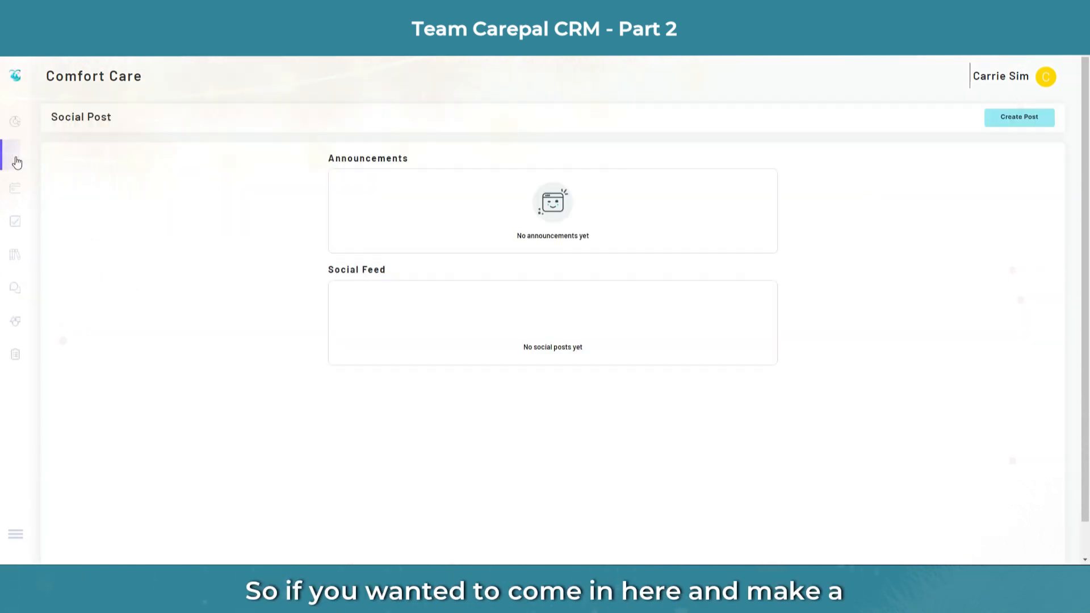
click(1029, 119)
click(588, 149)
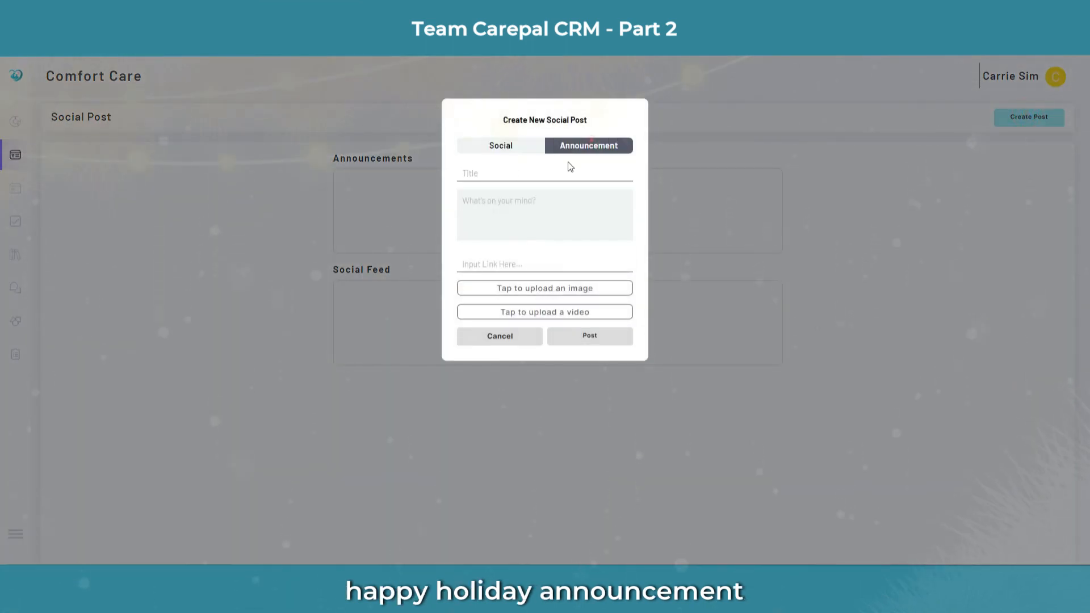
click(591, 146)
click(480, 171)
text(H)
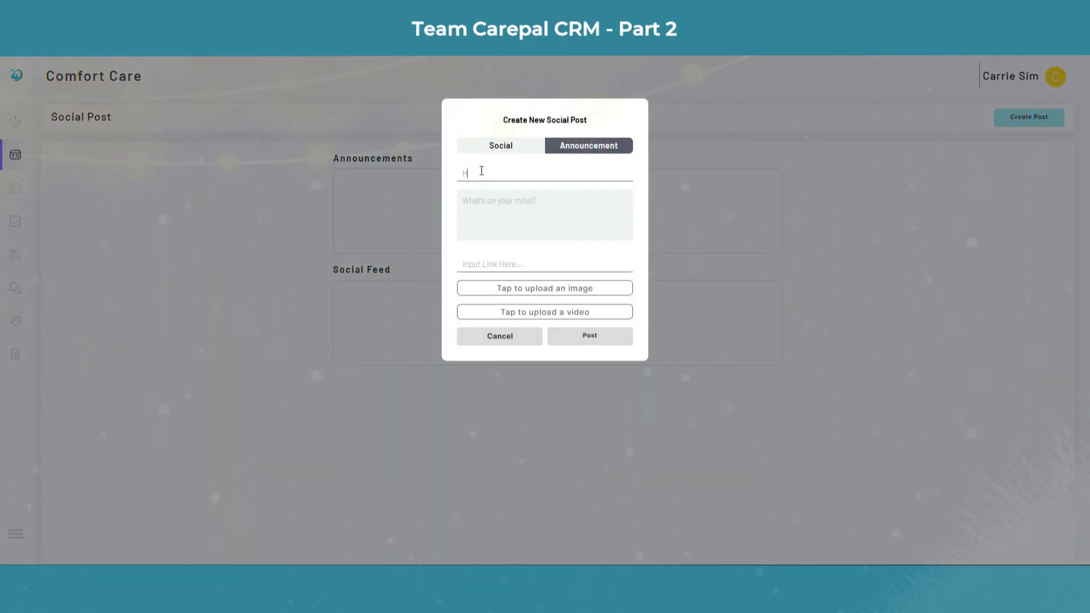
text(appy Holidays!)
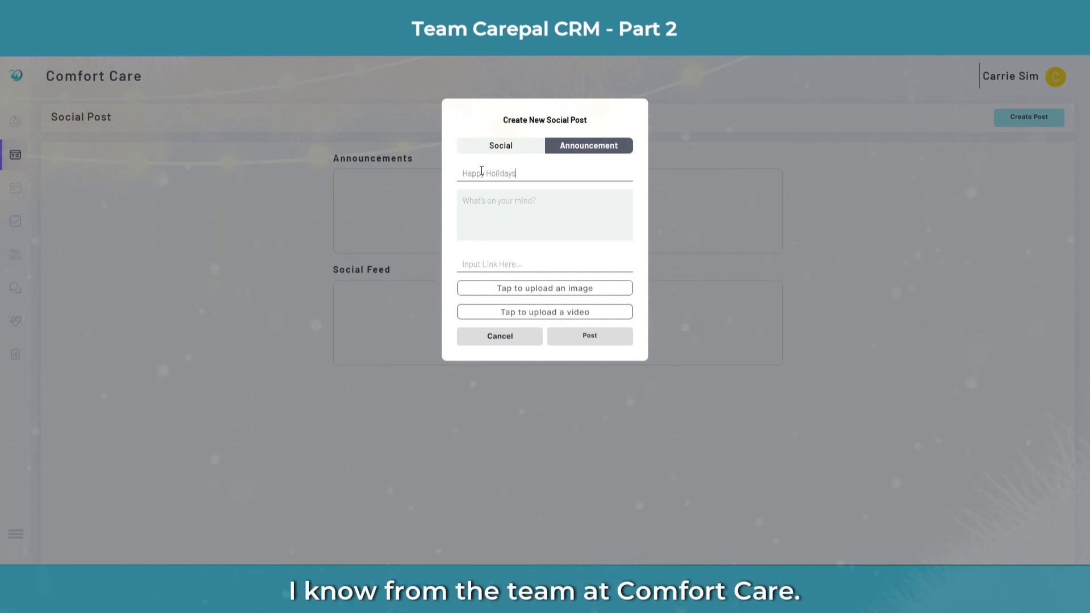
click(507, 199)
text(Be safe.)
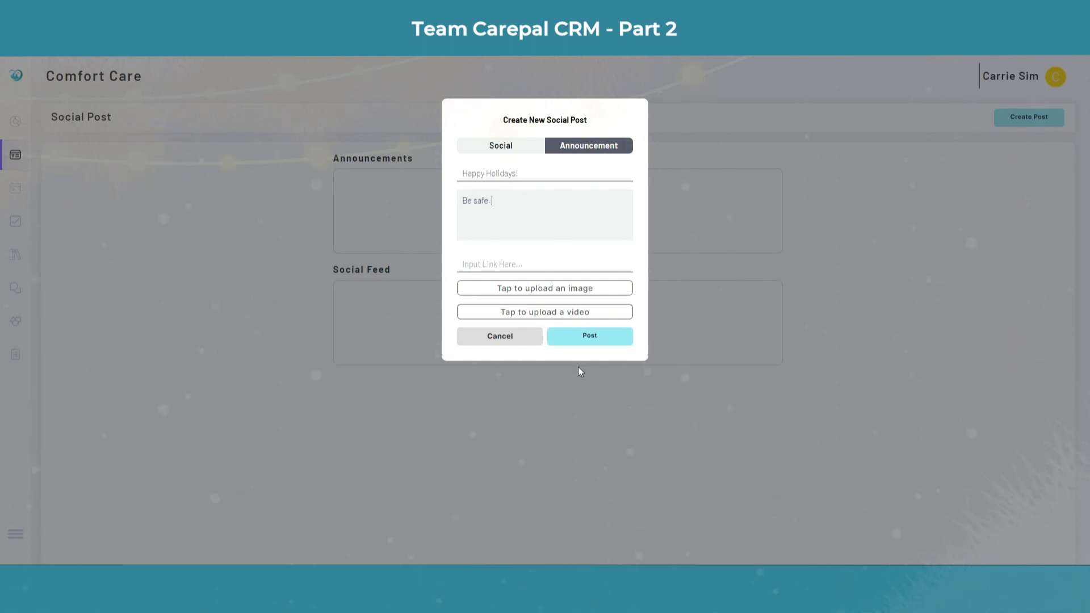
click(591, 337)
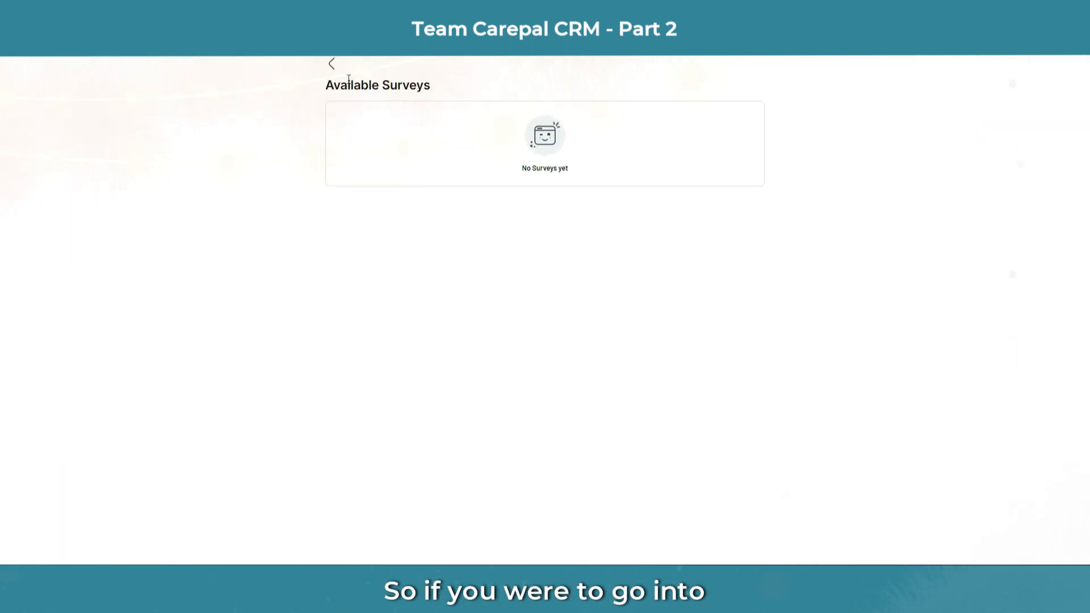
Step: Check the Happy Holidays announcement in George's Community feed
click(331, 64)
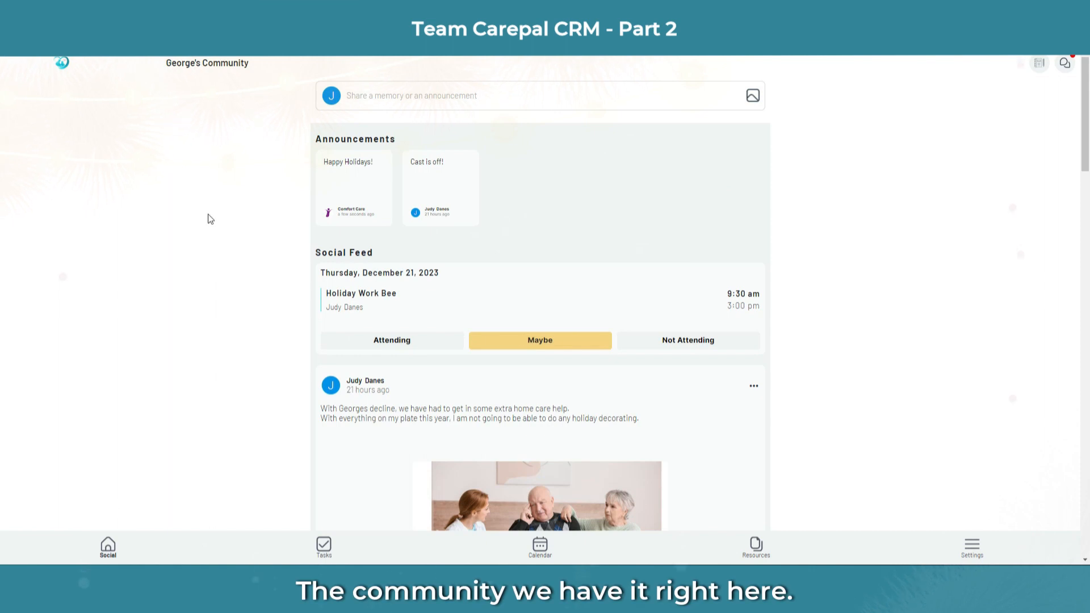
click(348, 190)
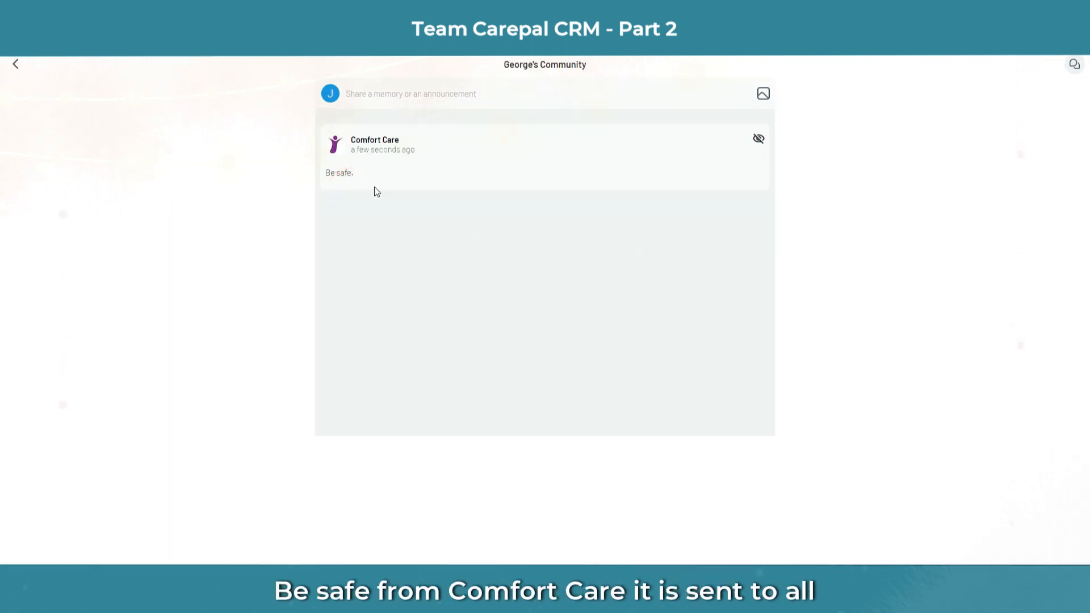
click(18, 66)
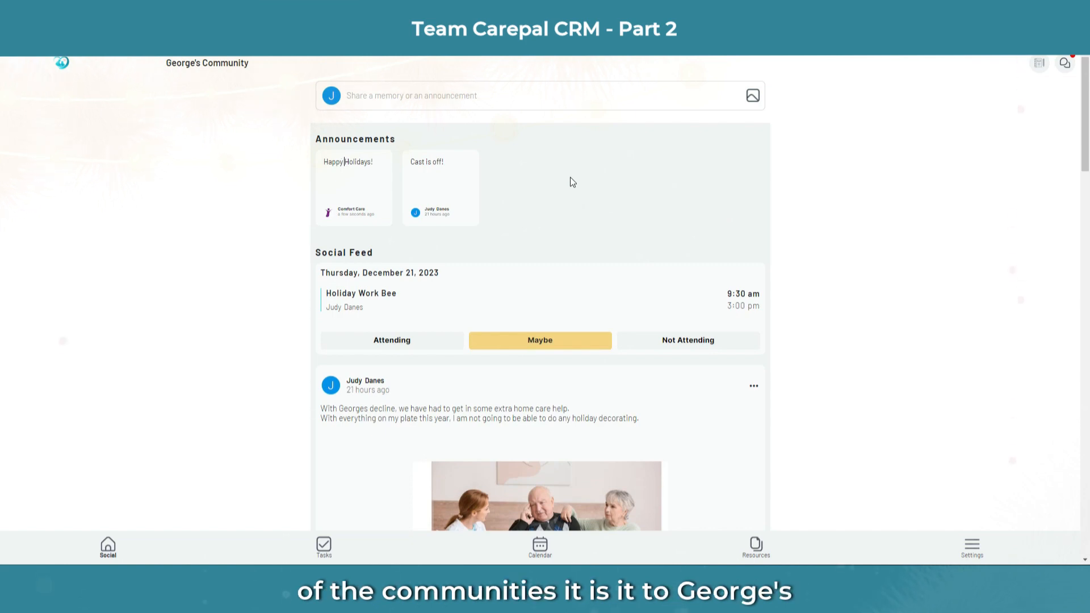
Step: Switch to the Comfort Care Dementia community and check its Happy Holidays announcement
click(989, 546)
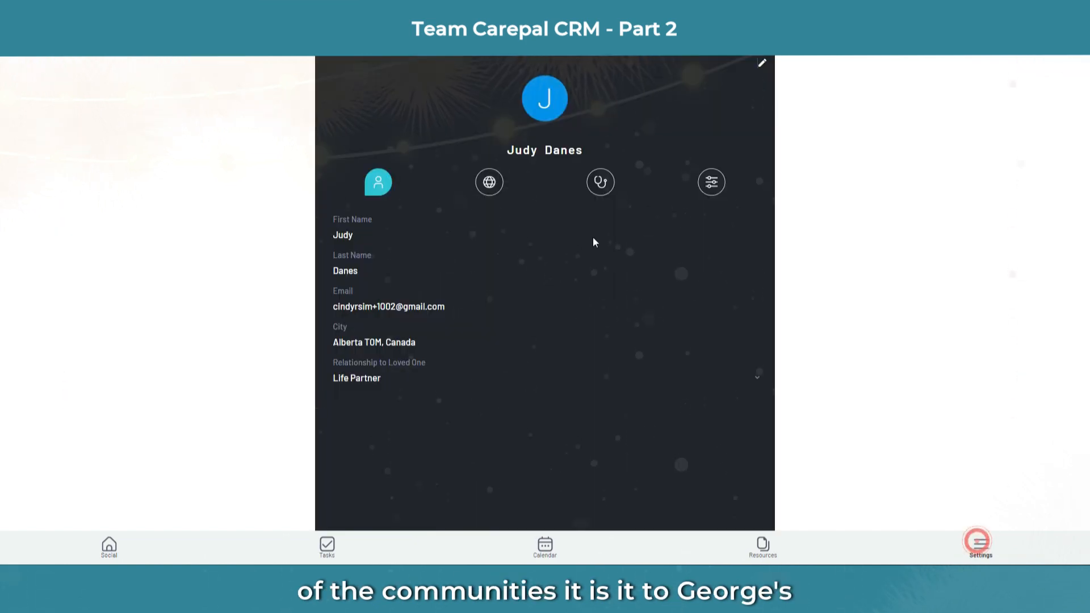
click(487, 181)
click(479, 225)
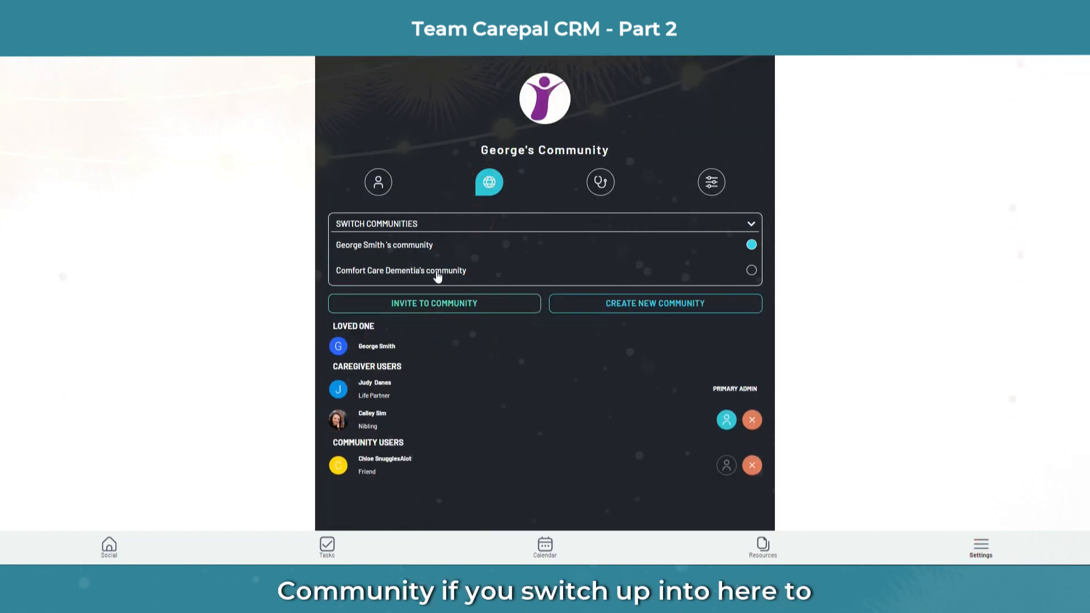
click(435, 273)
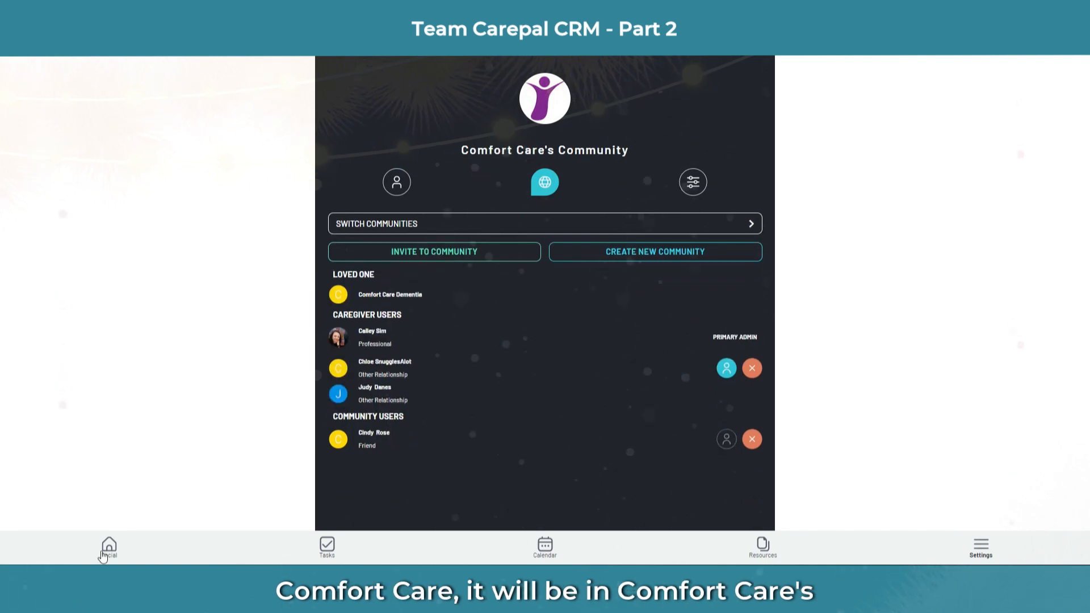
click(105, 548)
click(343, 189)
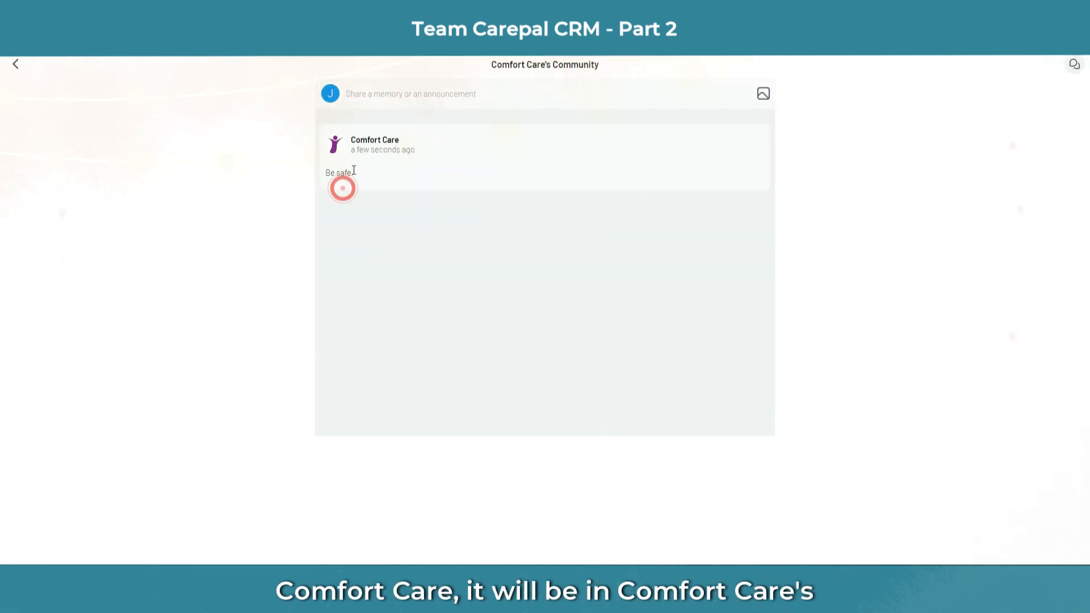
click(19, 64)
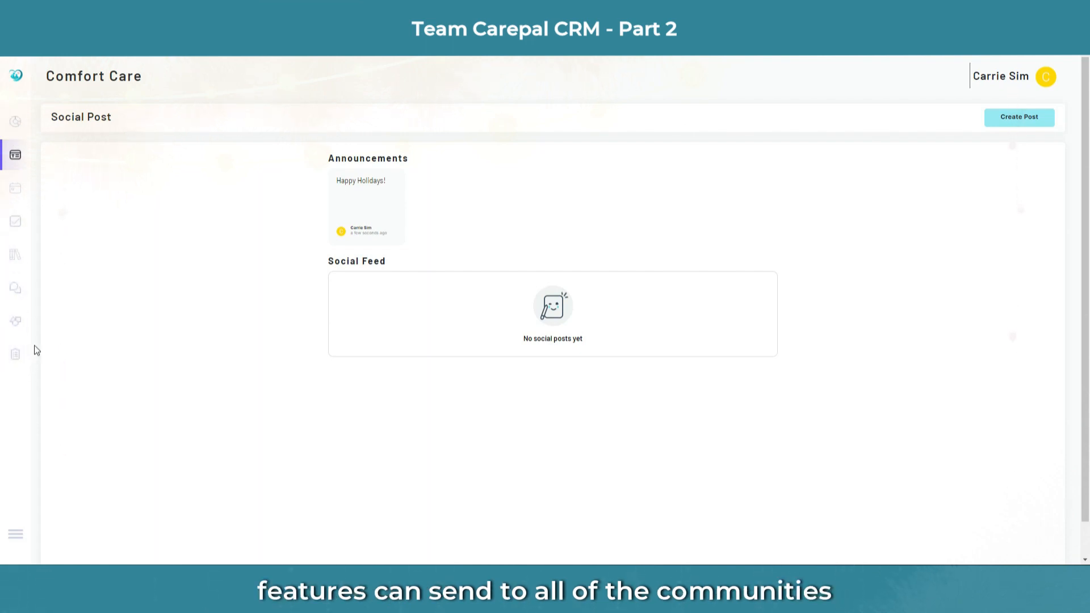
click(21, 125)
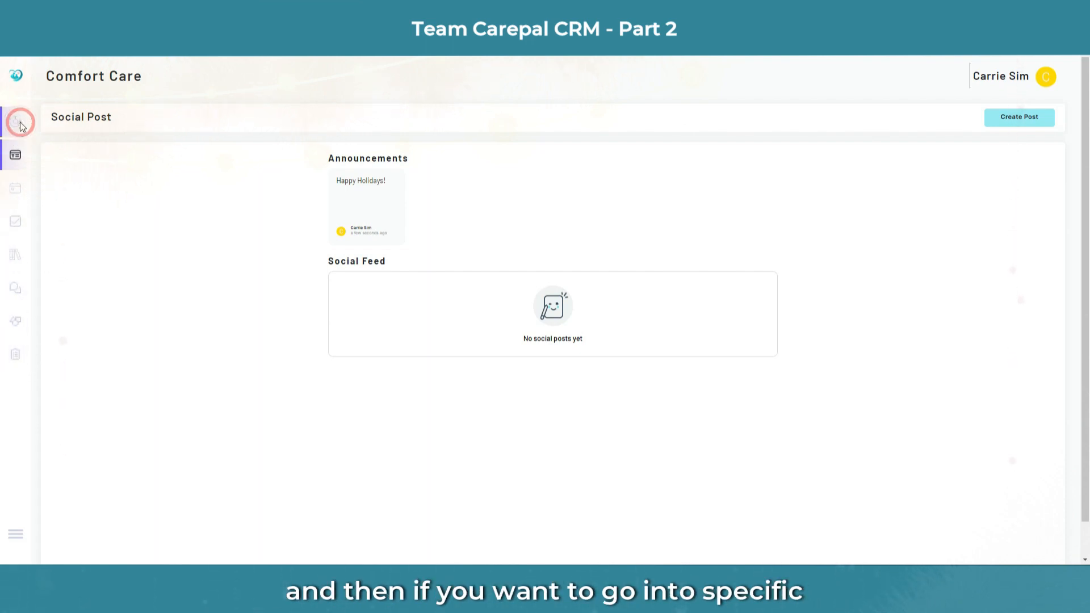
click(162, 195)
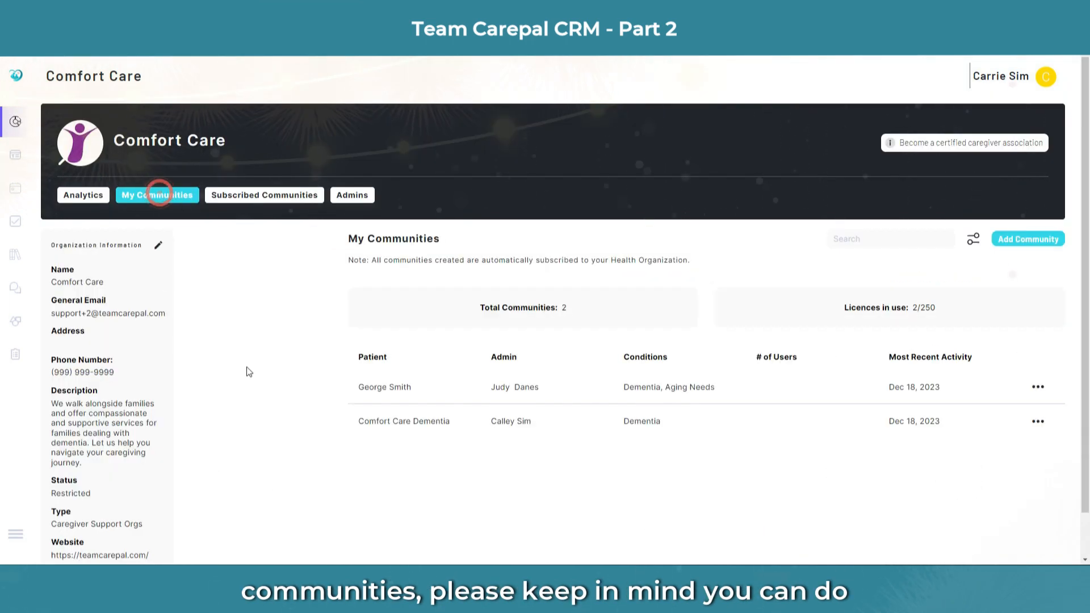
click(565, 389)
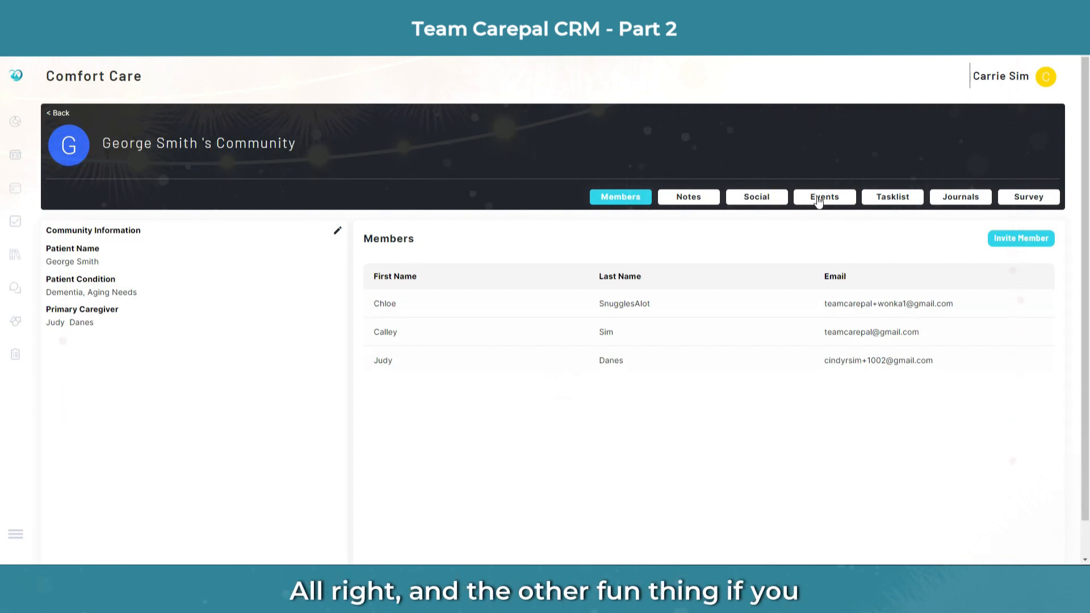
click(20, 159)
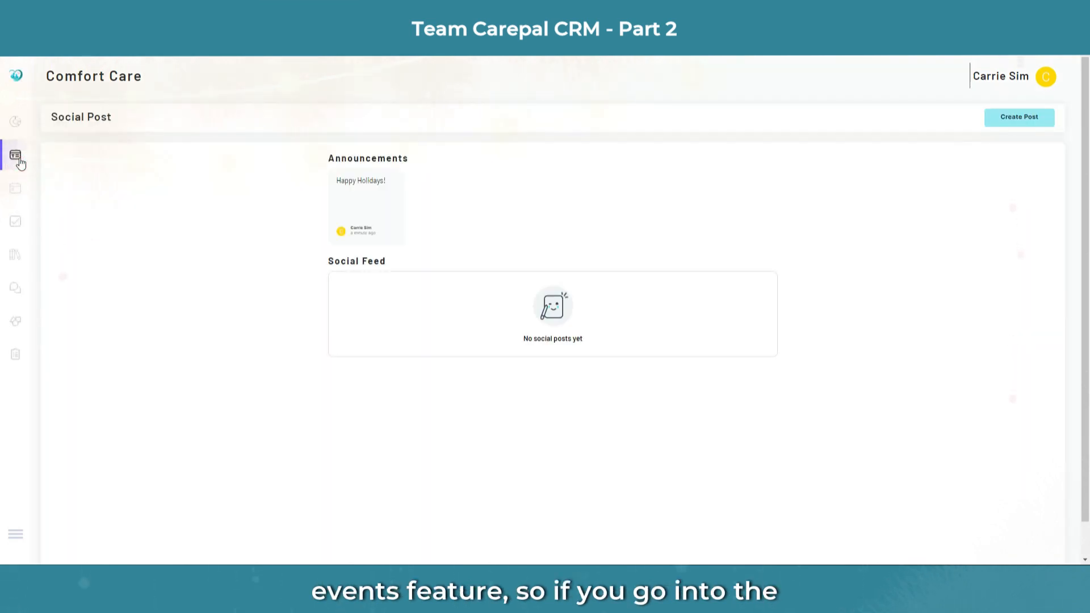
Step: See the 2 people going to the Dec 24 Christmas Eve Virtual Carol Sing-Along, then open Tasklist Templates
click(13, 189)
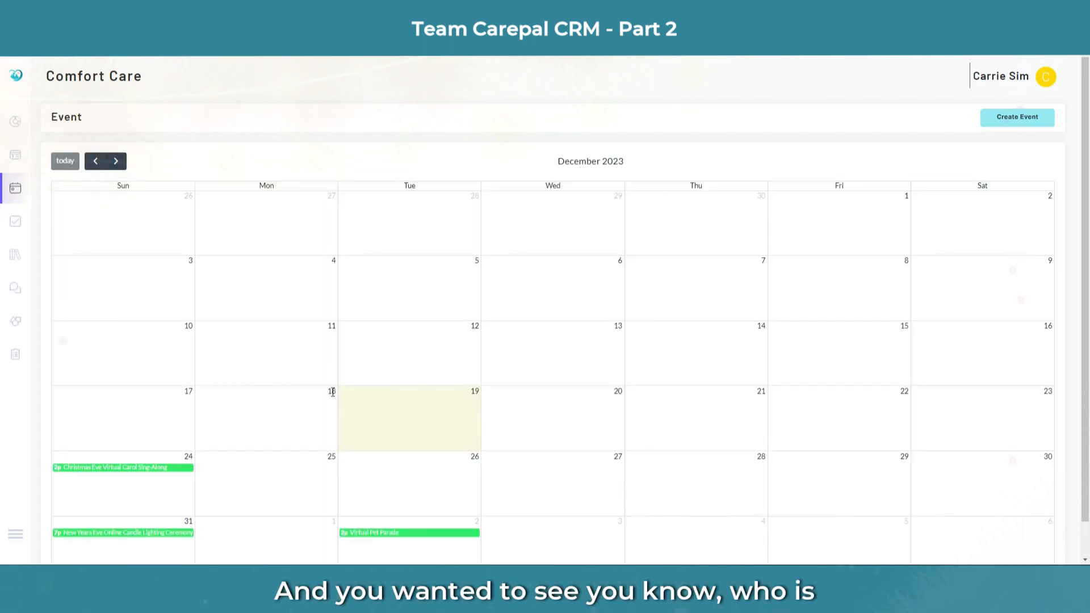
click(124, 467)
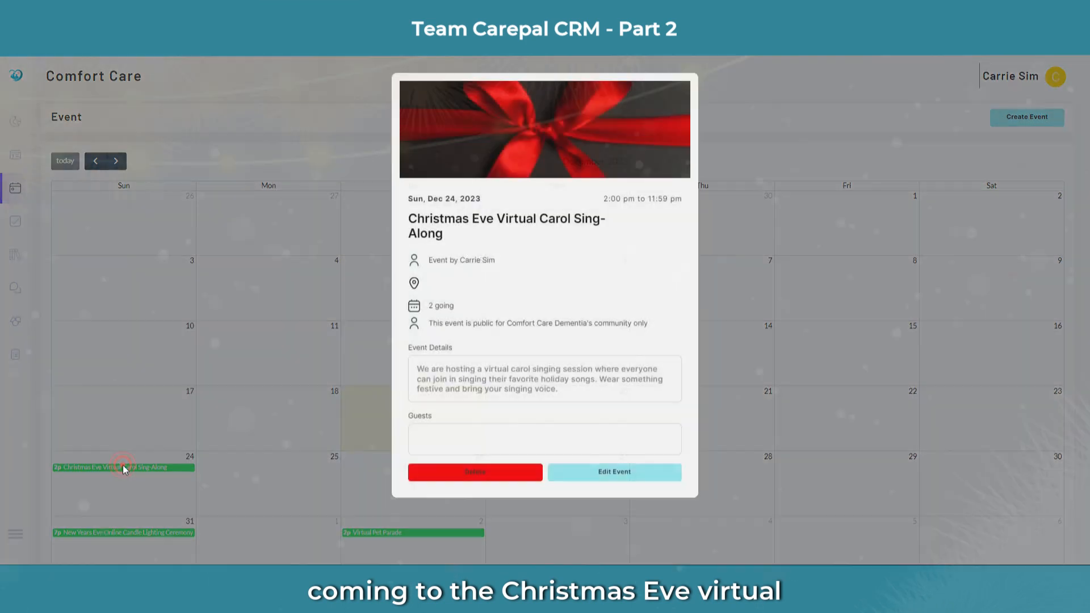
click(443, 307)
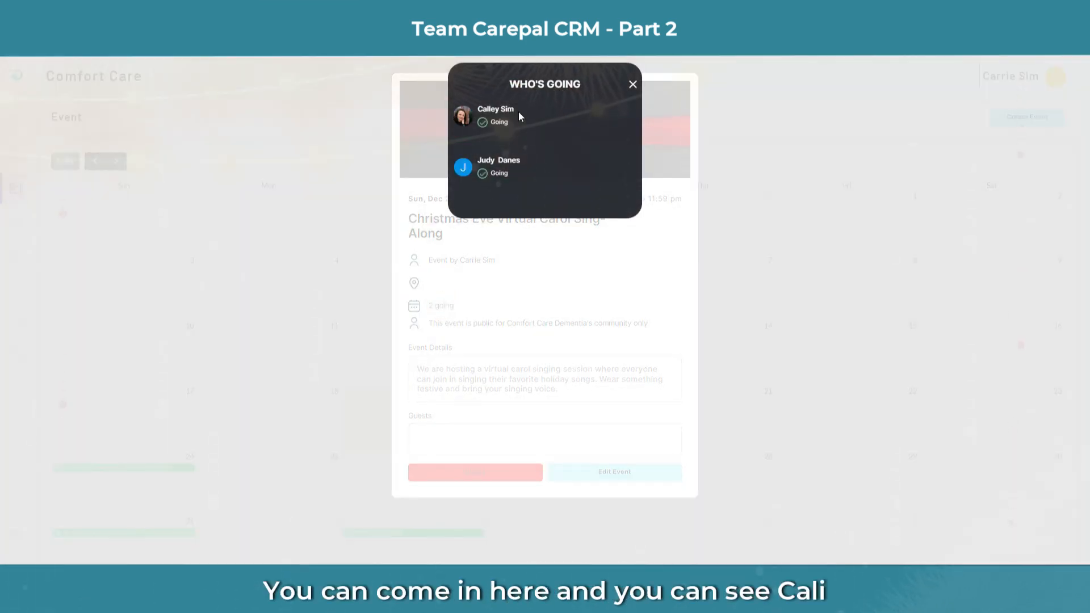
click(632, 86)
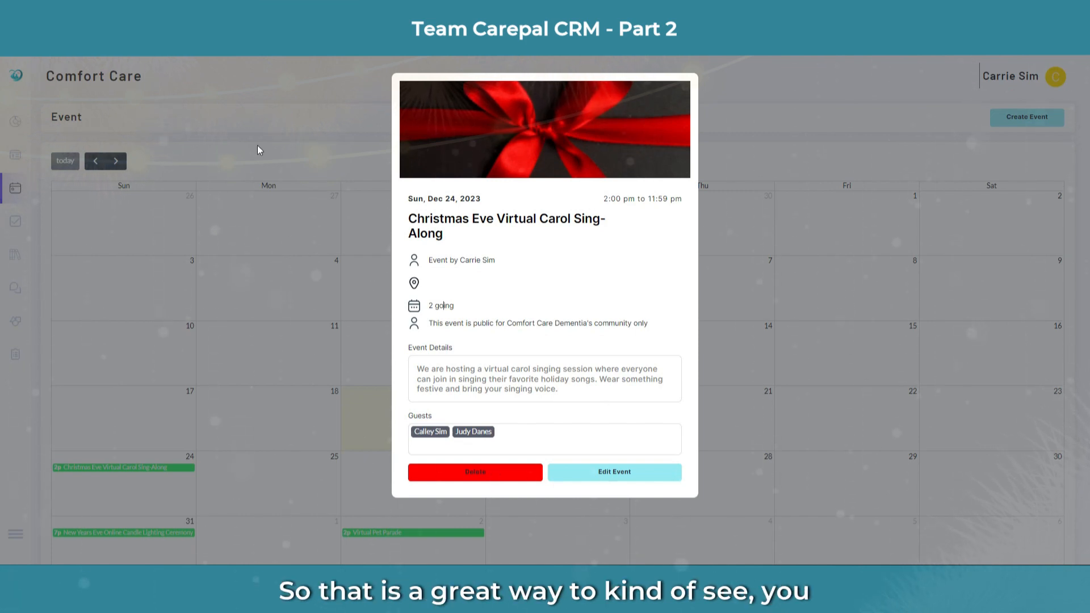
click(267, 92)
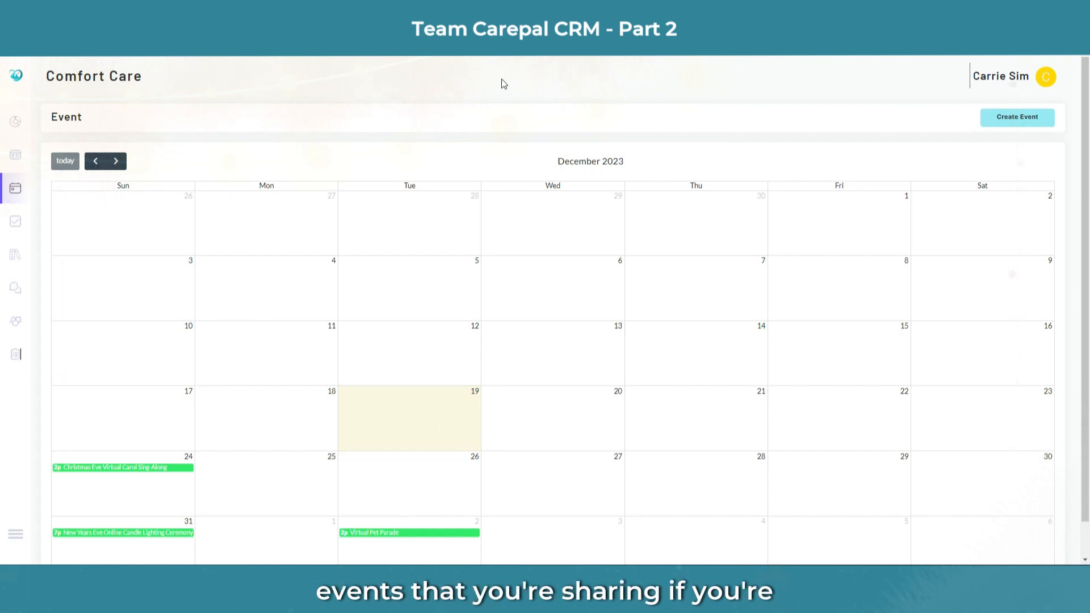
click(14, 224)
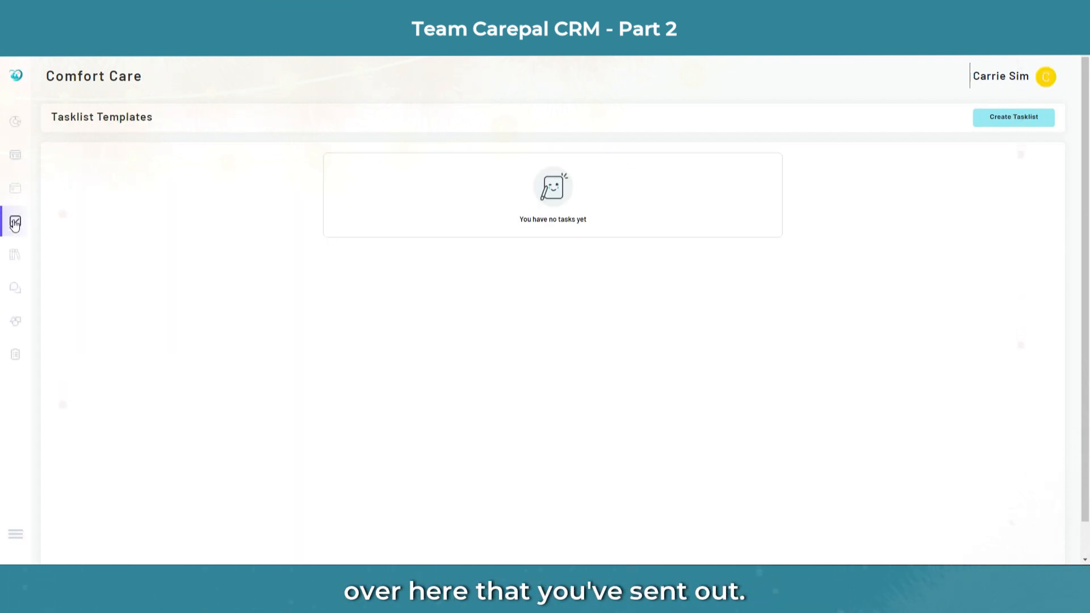
Step: Open Comfort Care Dementia from My Communities and browse its task lists
click(18, 124)
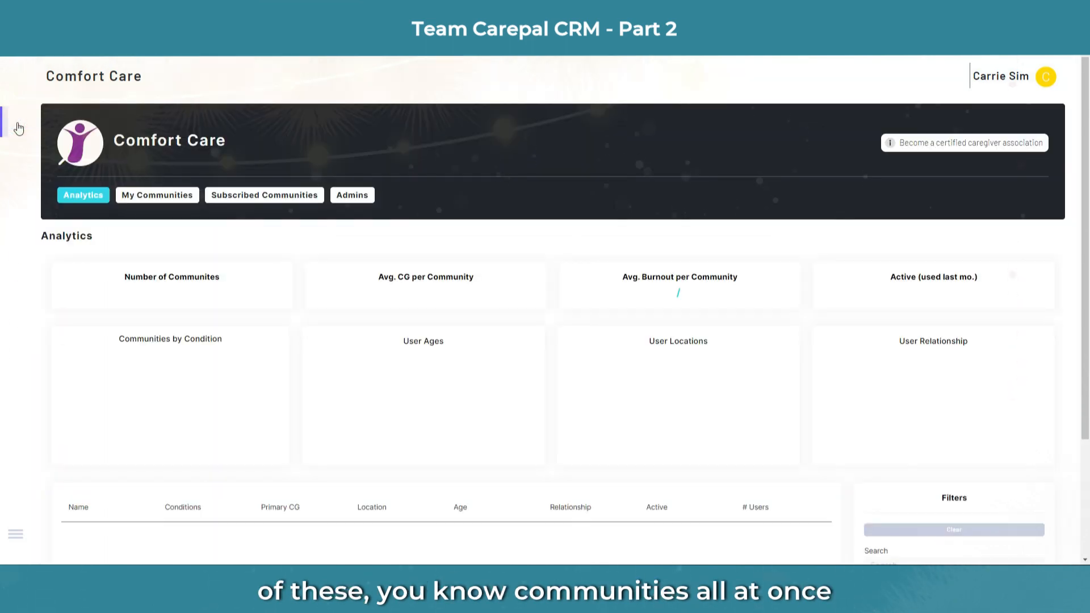
click(164, 196)
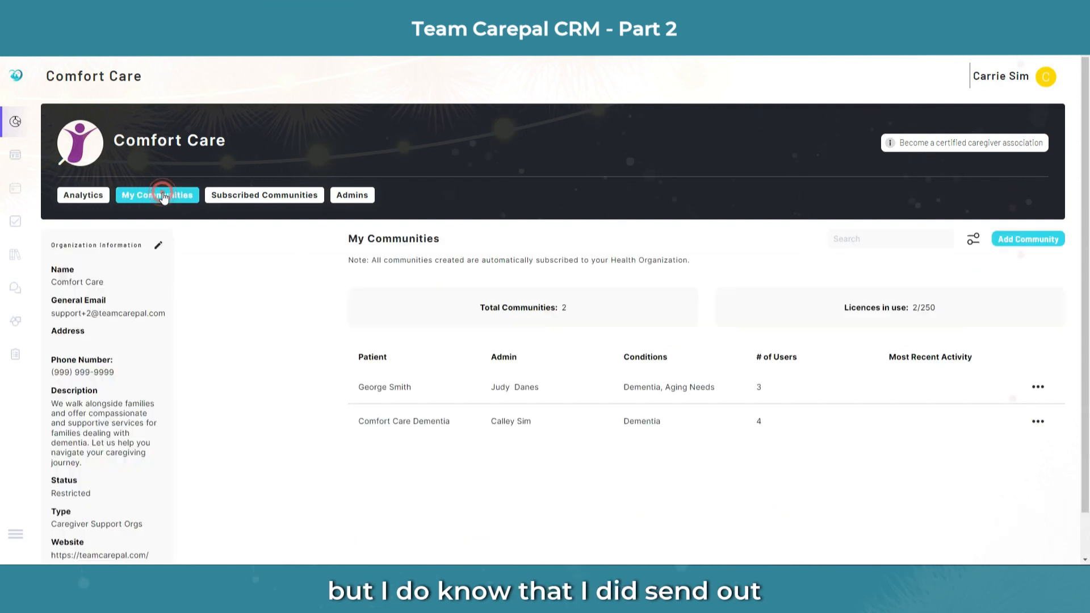
click(467, 423)
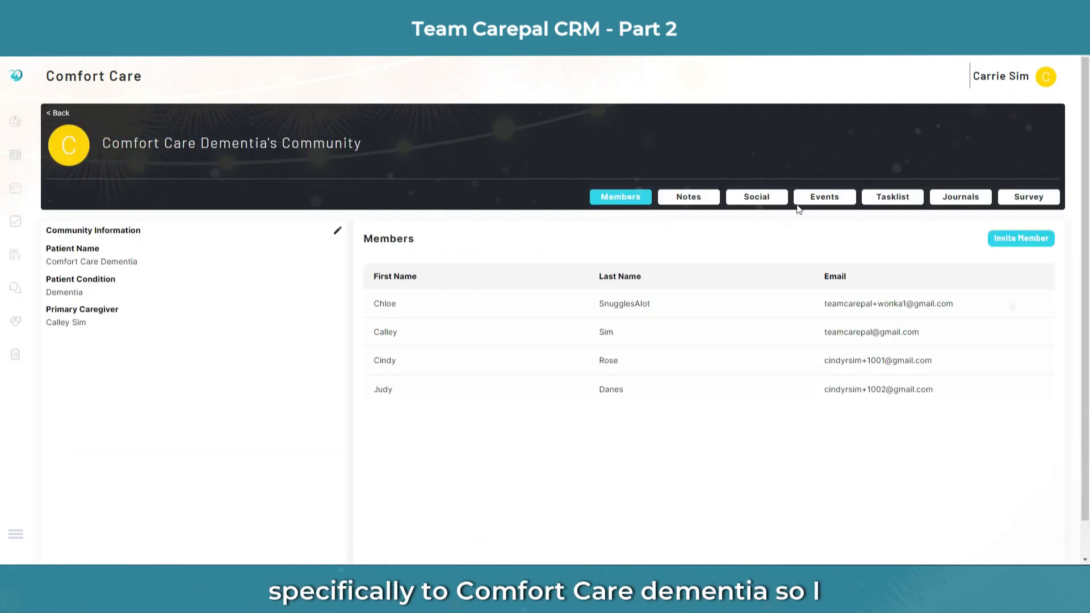
click(907, 201)
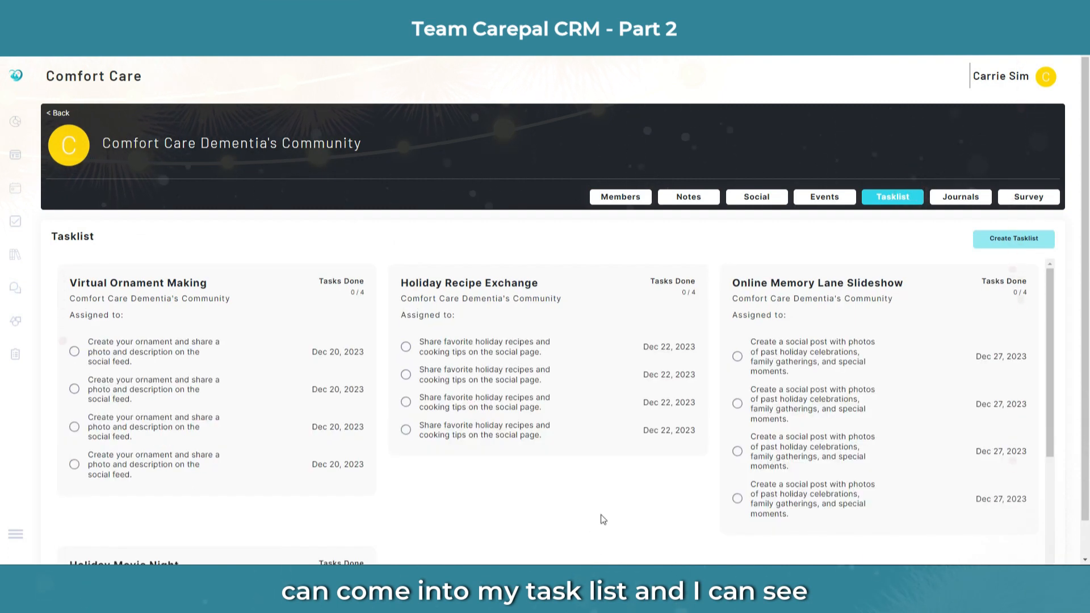
scroll(605, 528, down, 2)
scroll(605, 528, up, 2)
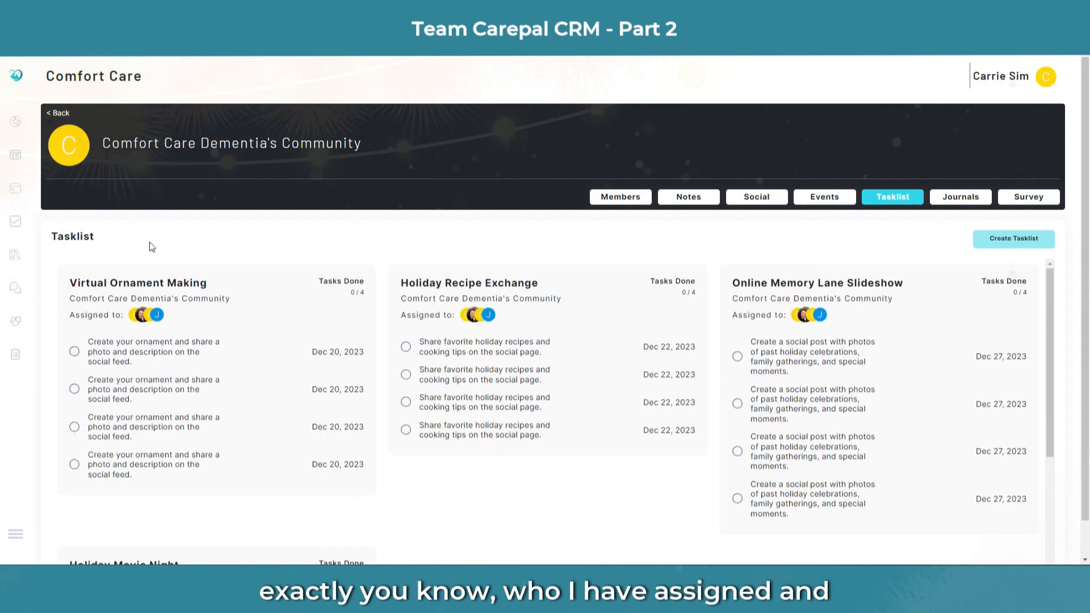
scroll(608, 475, down, 3)
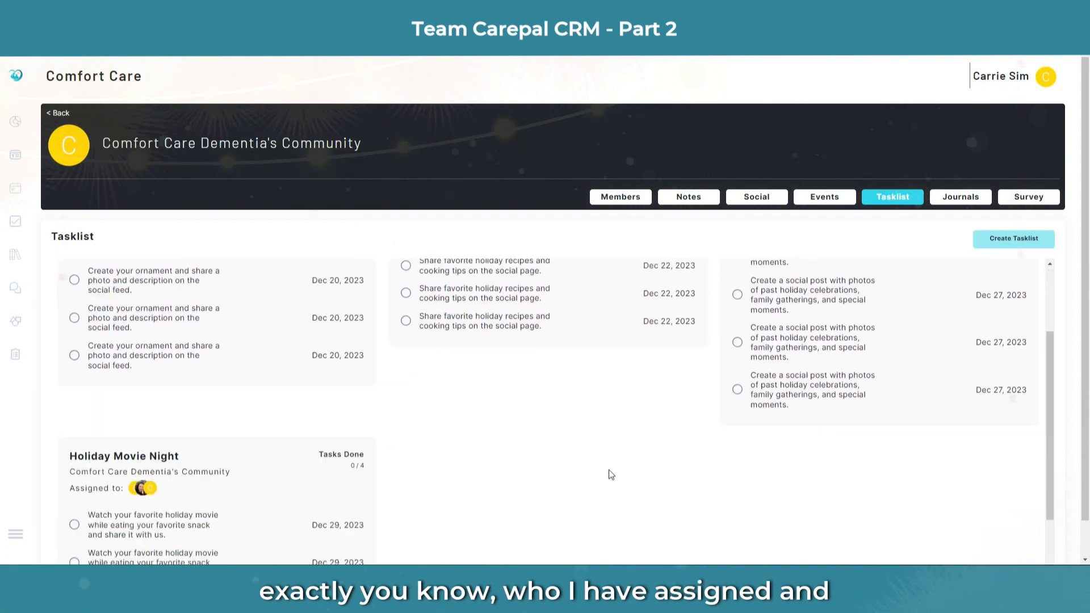
scroll(575, 461, up, 3)
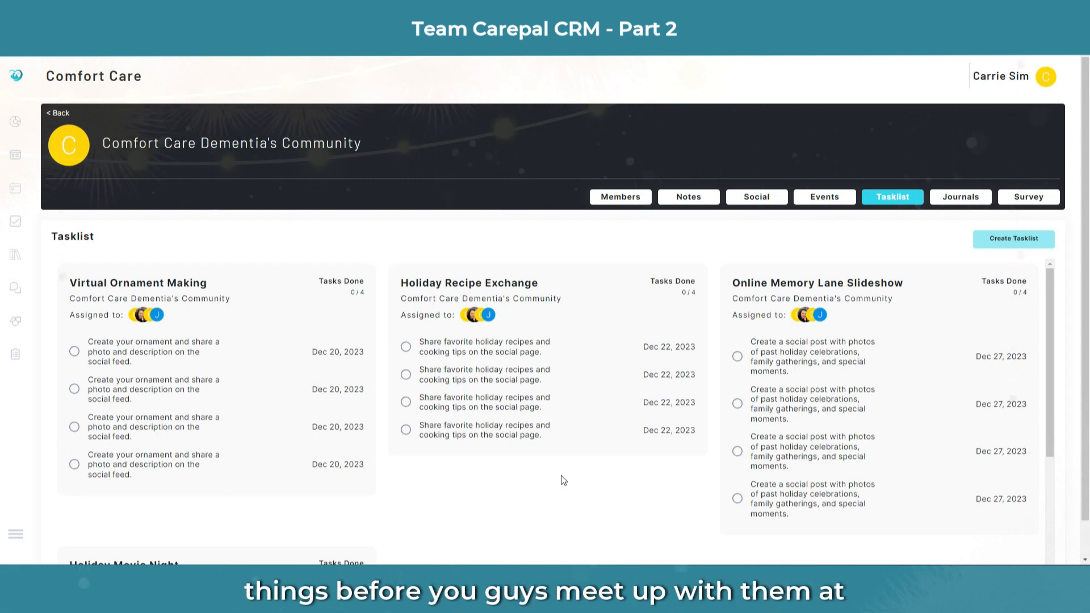
Step: Discard a trial appointment draft and open a fresh Create Community Event form on the events calendar
click(824, 198)
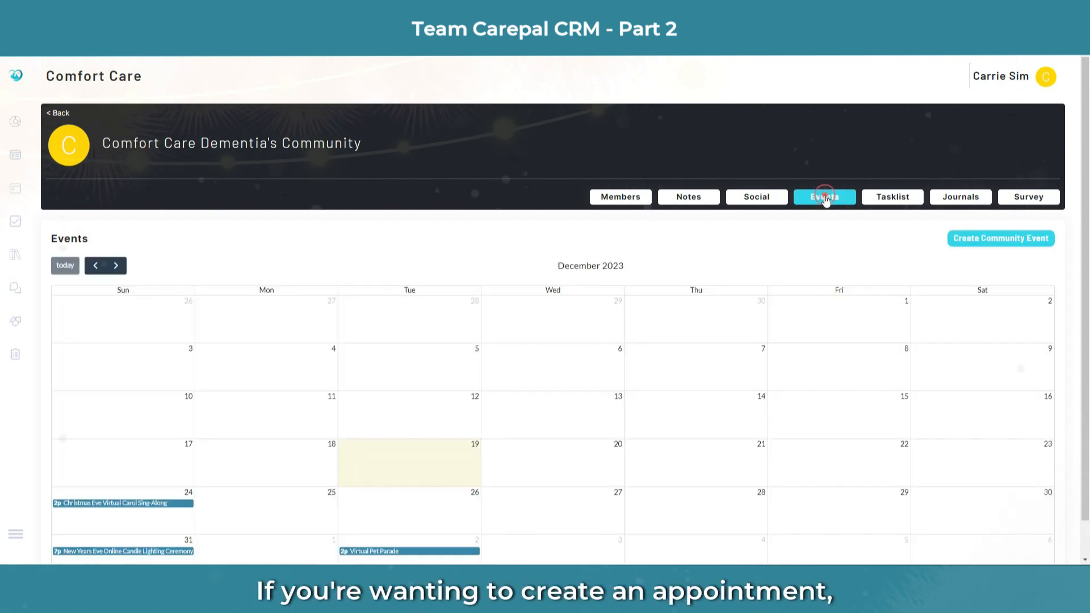
click(1020, 238)
click(657, 227)
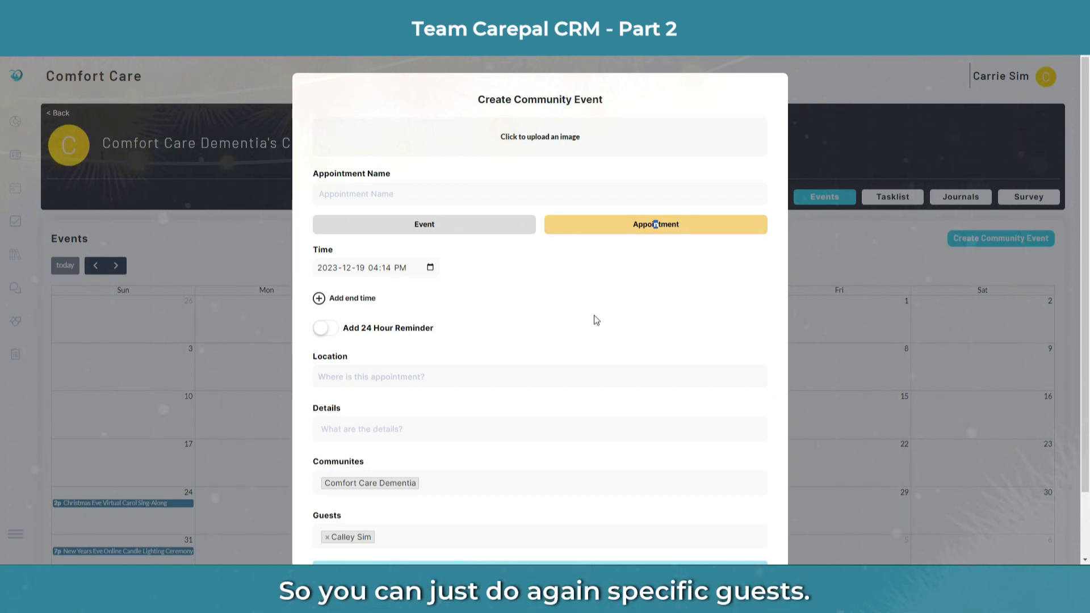
scroll(540, 338, down, 2)
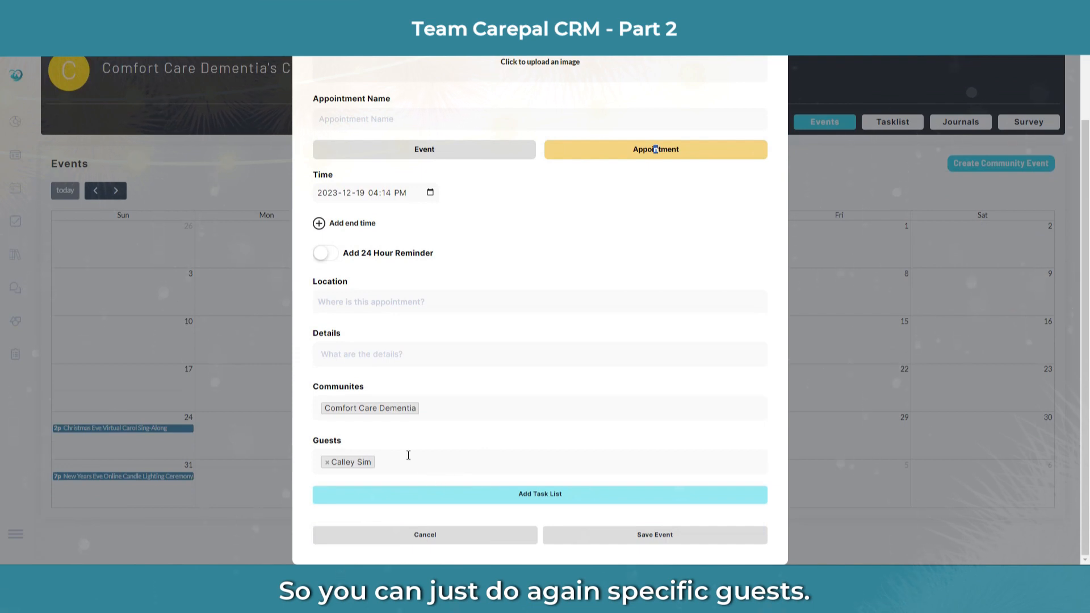
click(408, 456)
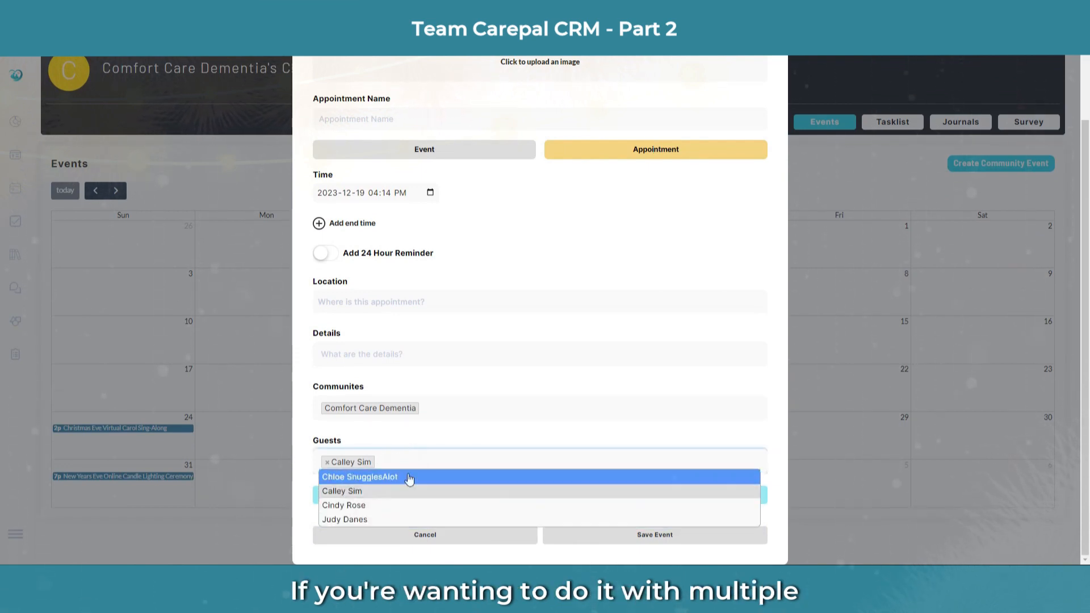
click(438, 462)
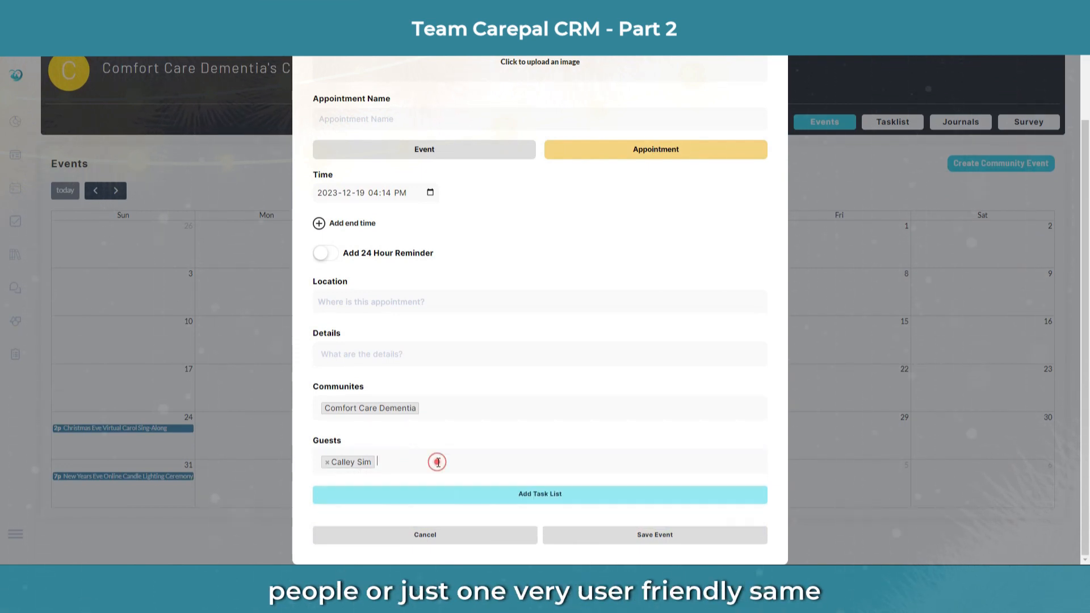
click(434, 542)
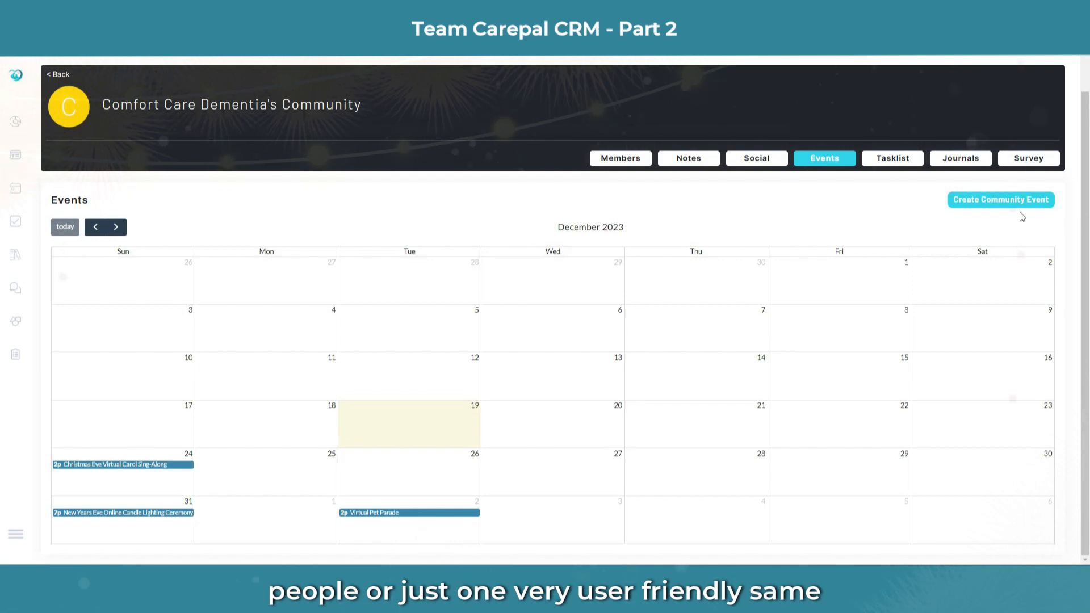
click(1022, 201)
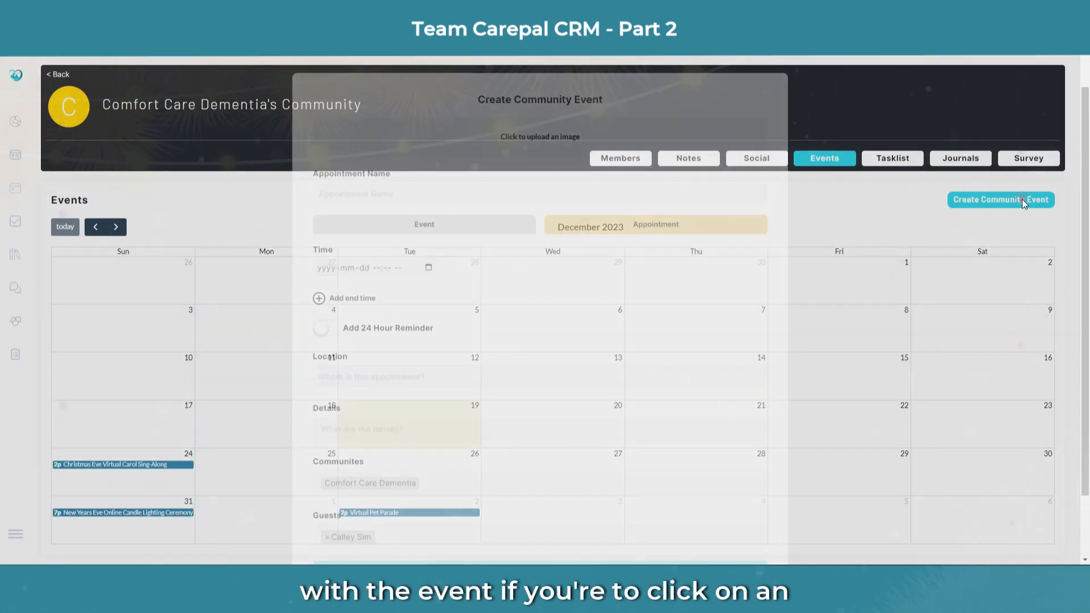
Step: Change the new item to an Event named 'Event Name'
click(402, 188)
click(420, 226)
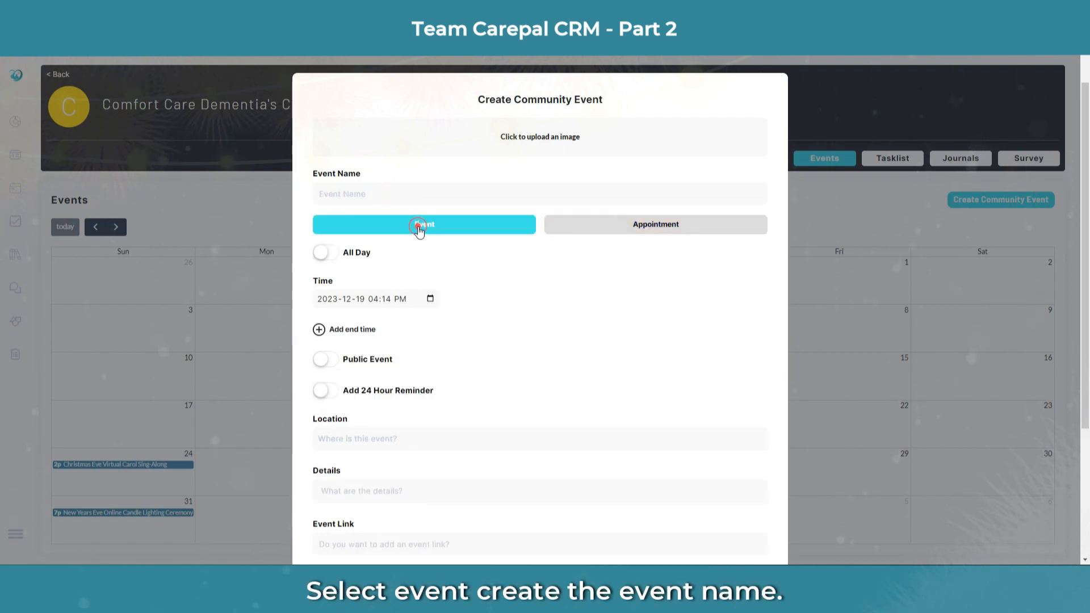
click(374, 193)
text(Ev)
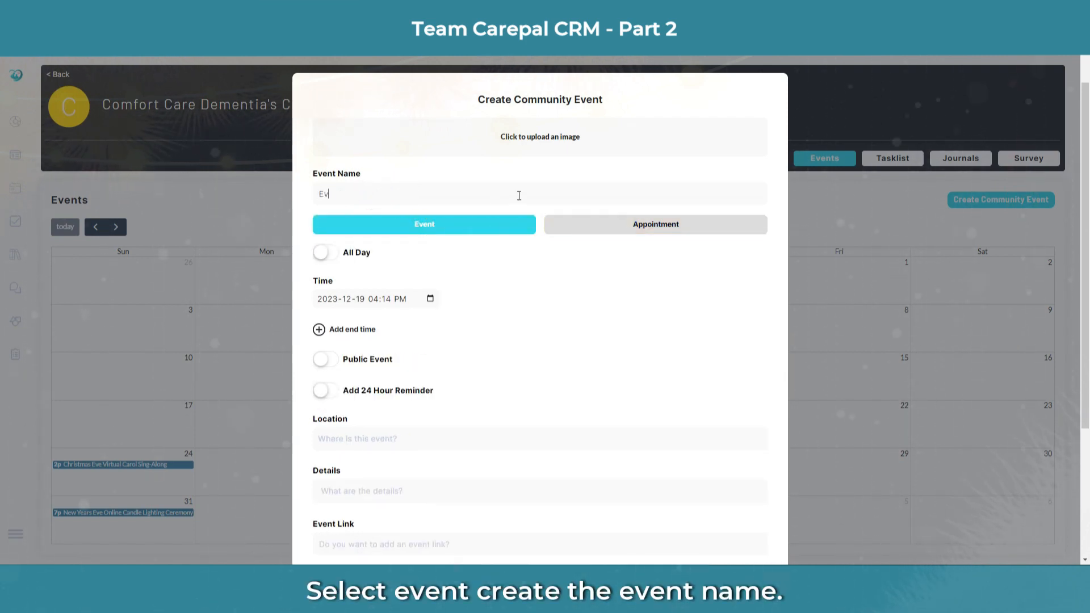
text(ent Name)
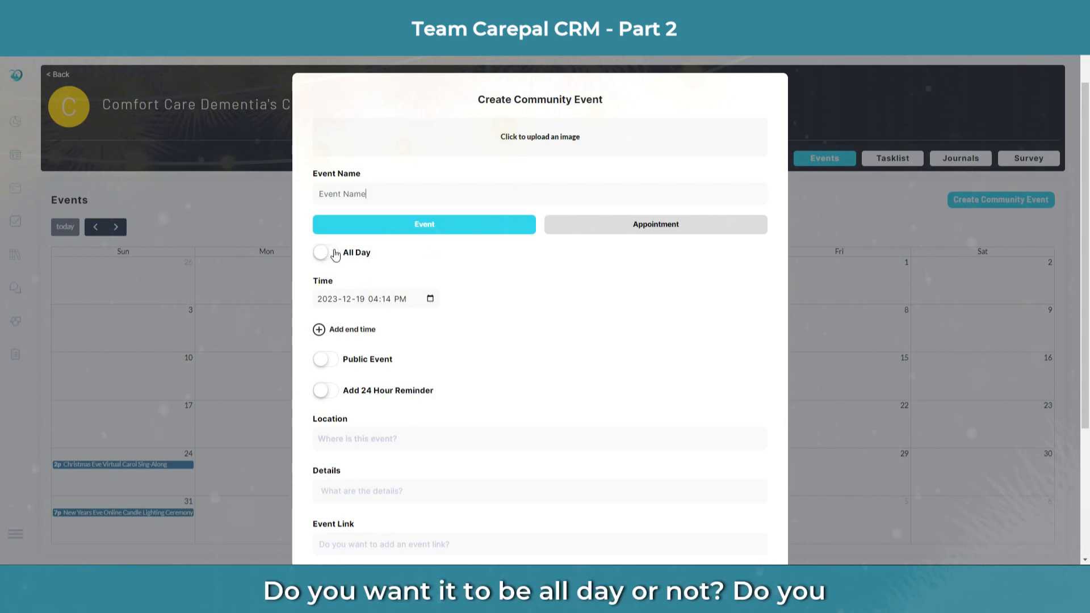
Step: Schedule the event for January 15, 2024 at 06:14 PM
click(431, 300)
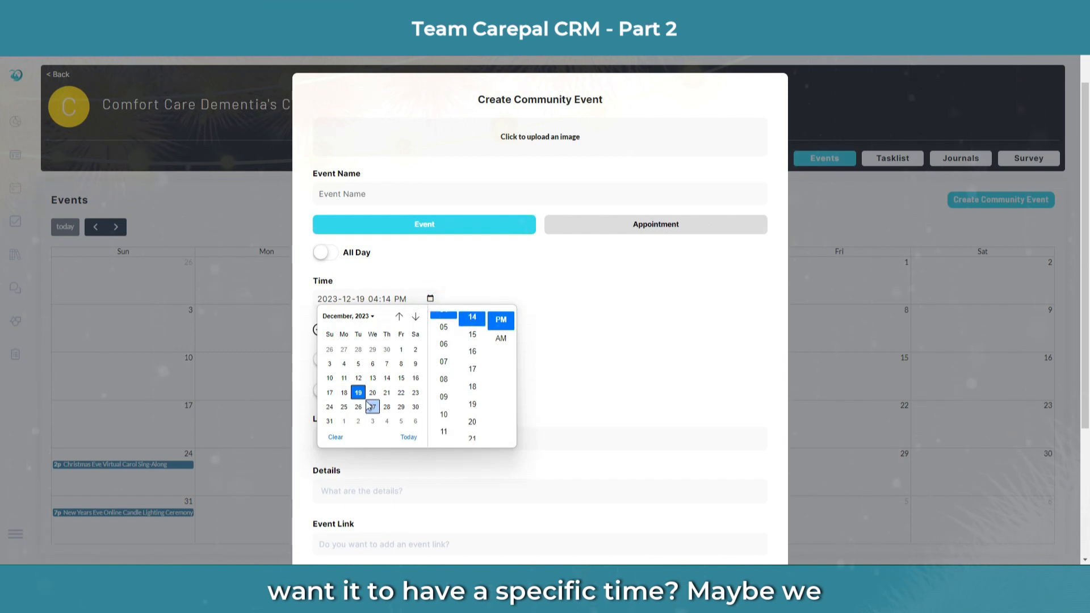
click(371, 317)
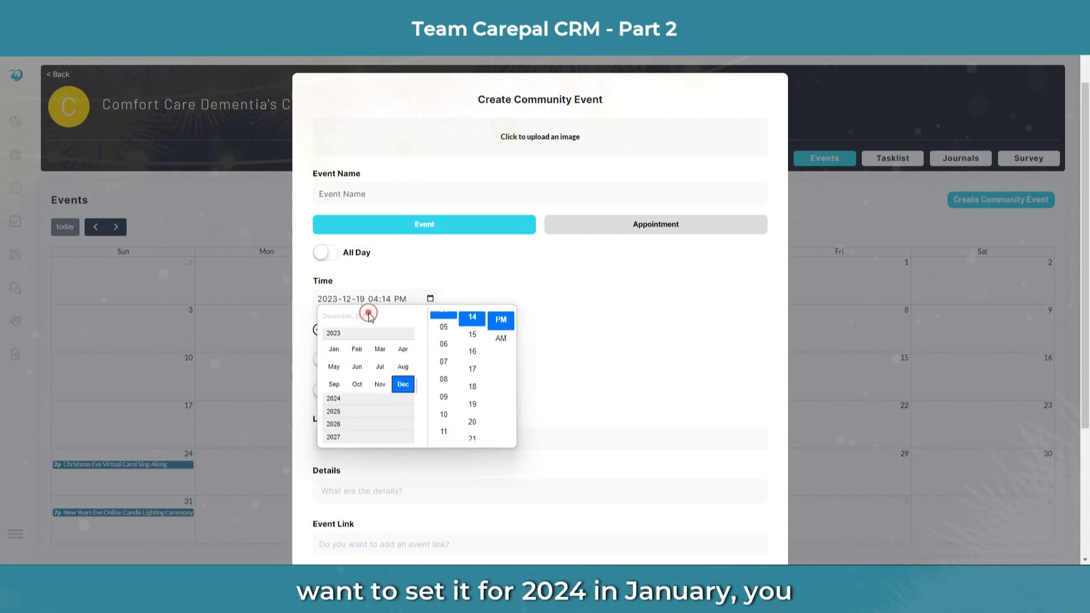
click(334, 400)
click(334, 350)
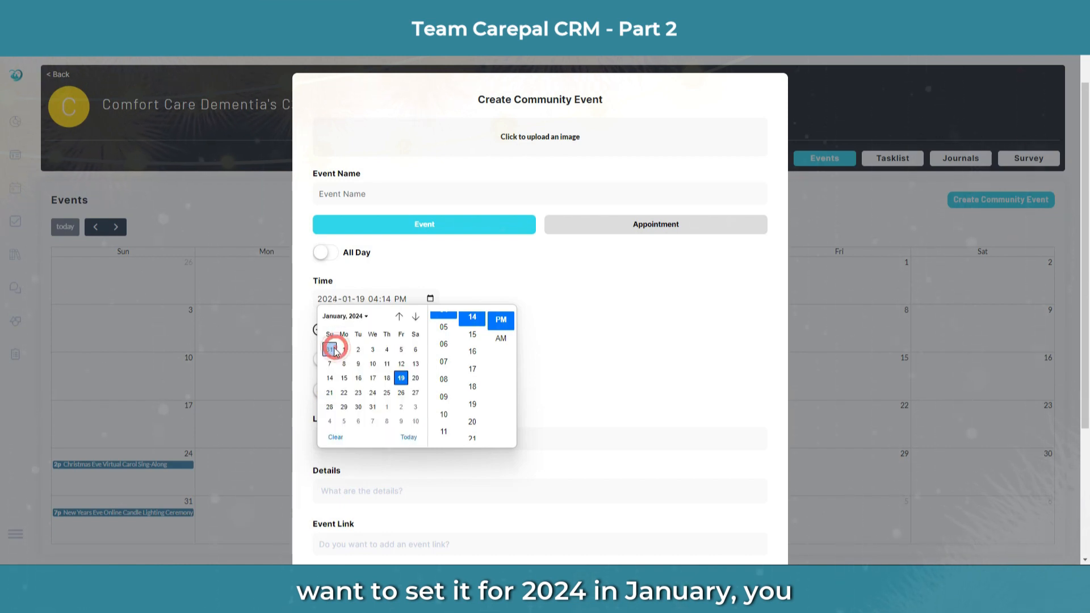
click(344, 378)
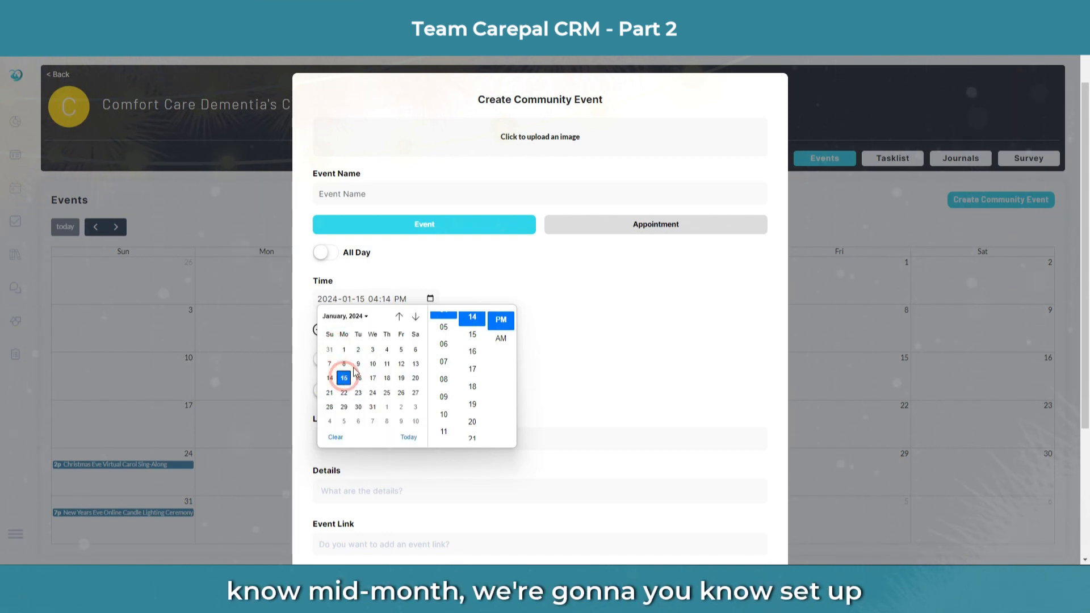
click(444, 362)
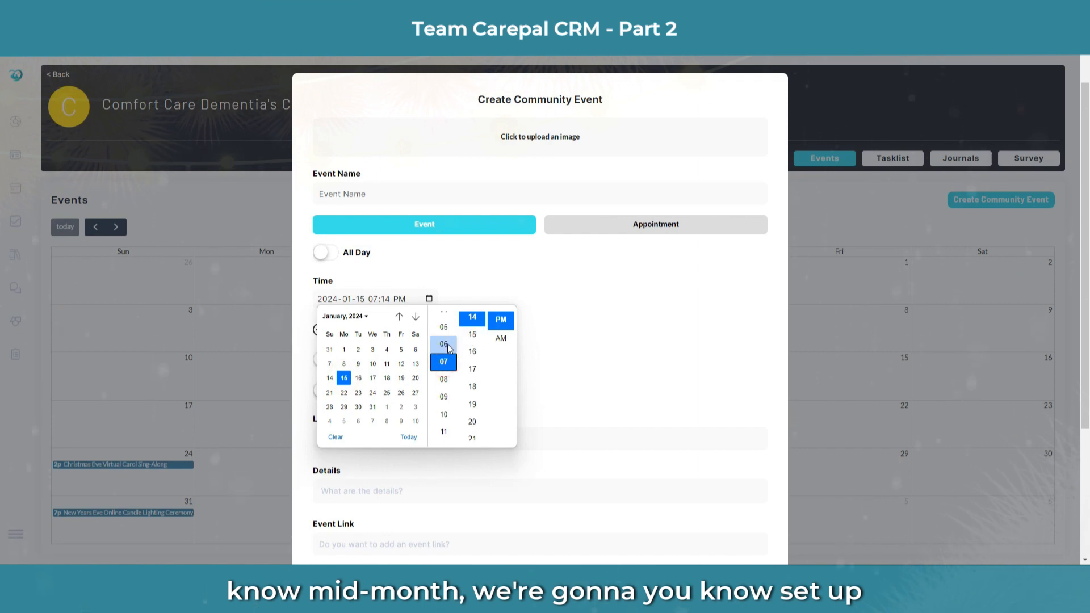
click(444, 344)
scroll(475, 347, up, 4)
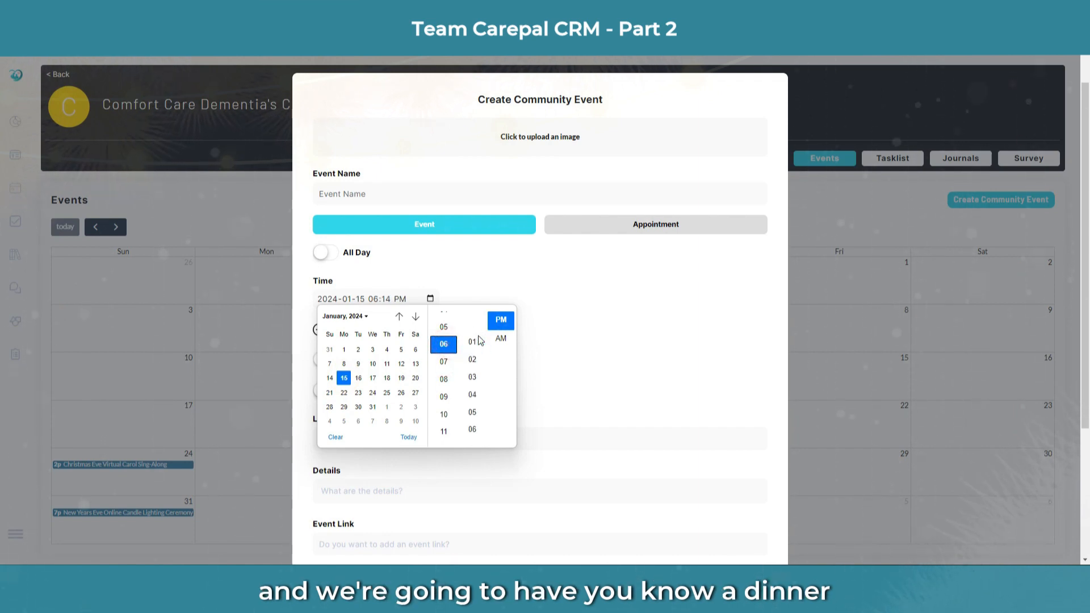
scroll(478, 341, down, 10)
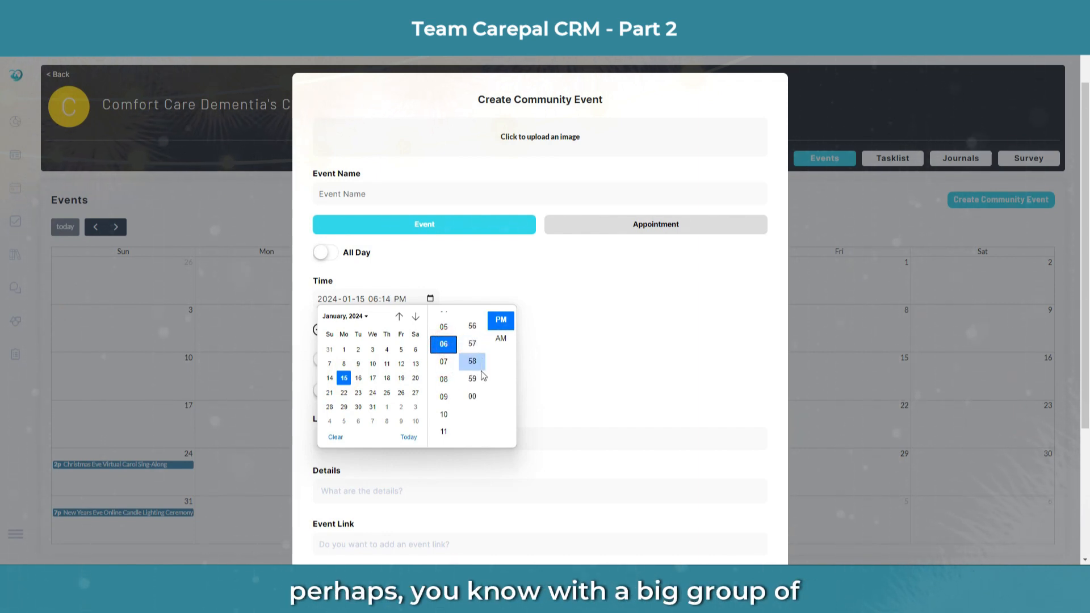
click(477, 392)
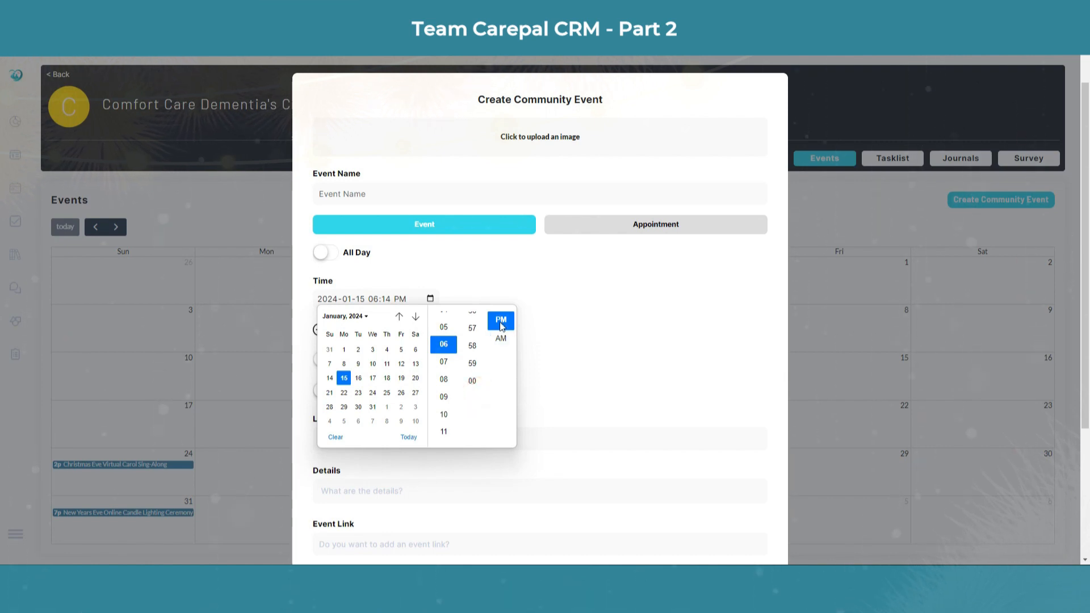
click(615, 396)
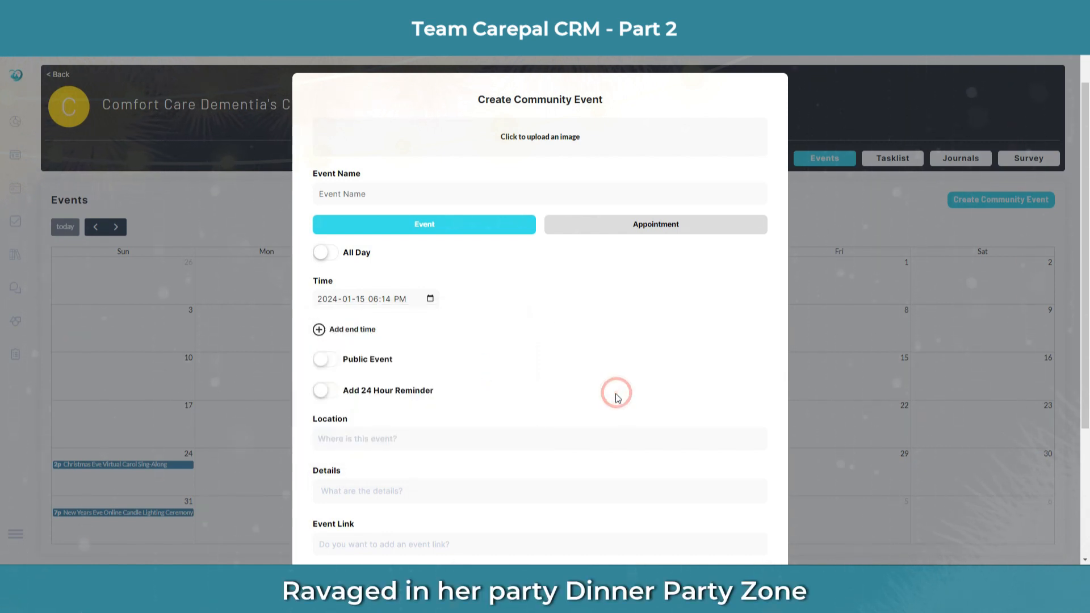
Step: Make the event public with a 24-hour reminder, located at Canadian Brewhouse, Edmonton International Airport
click(327, 361)
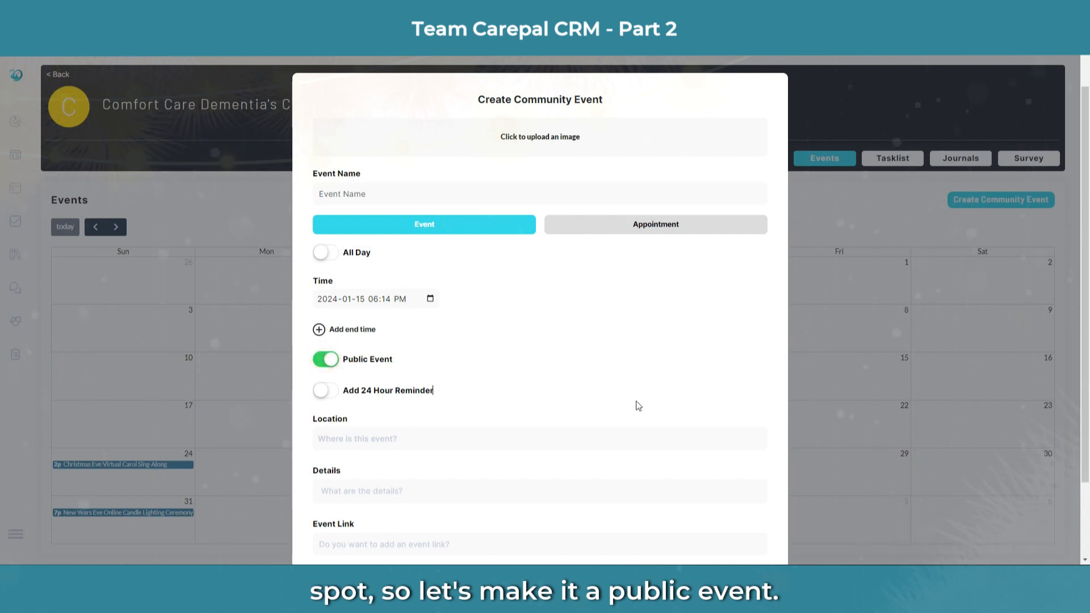
click(323, 393)
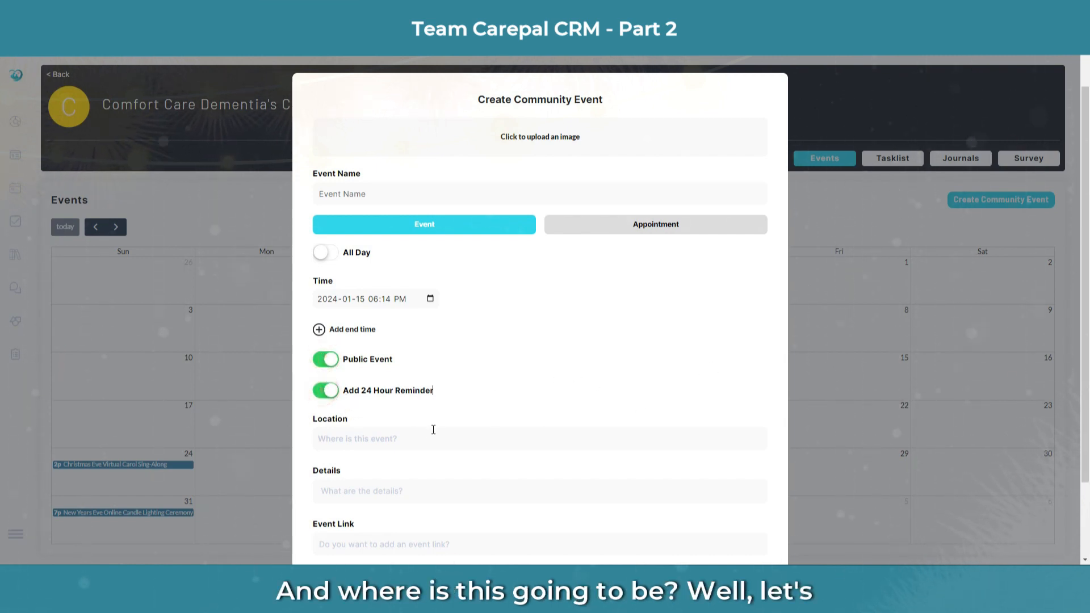
click(396, 436)
text(Canadian )
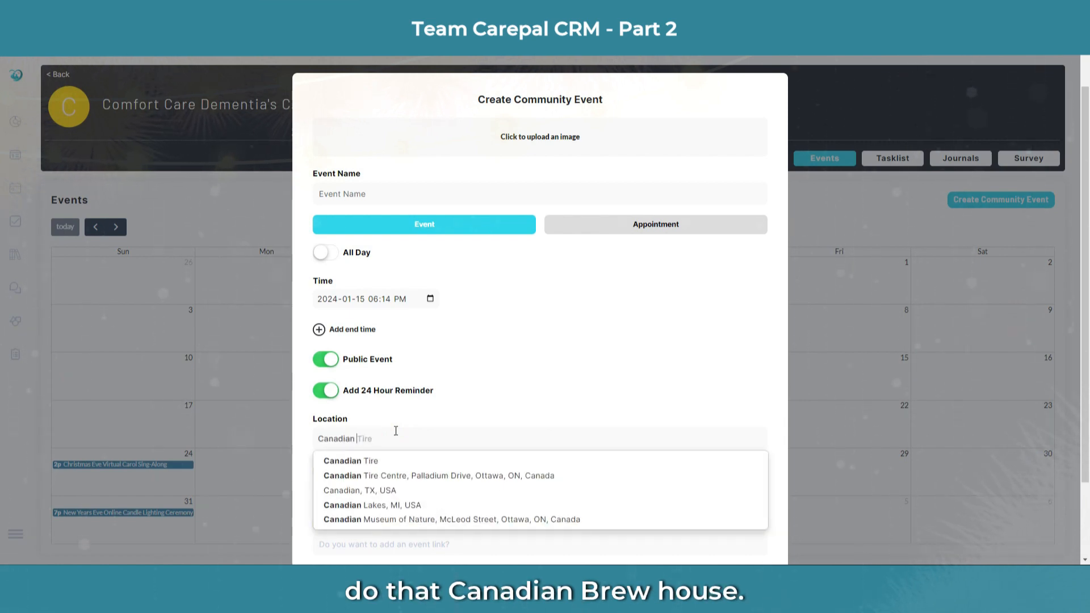
text(Bre)
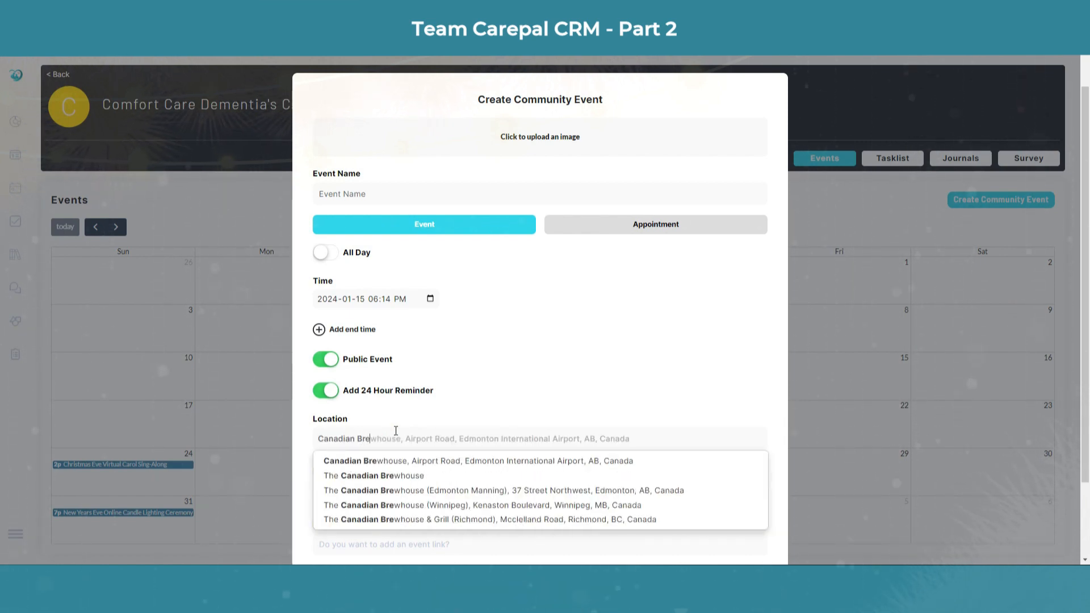
text(whouse)
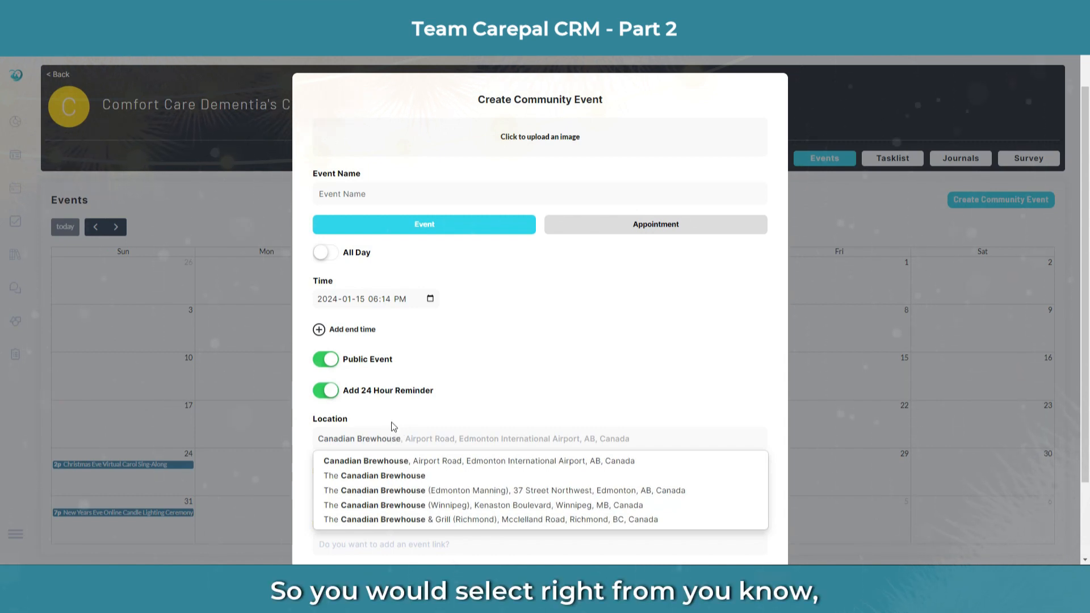
click(401, 464)
scroll(409, 457, down, 3)
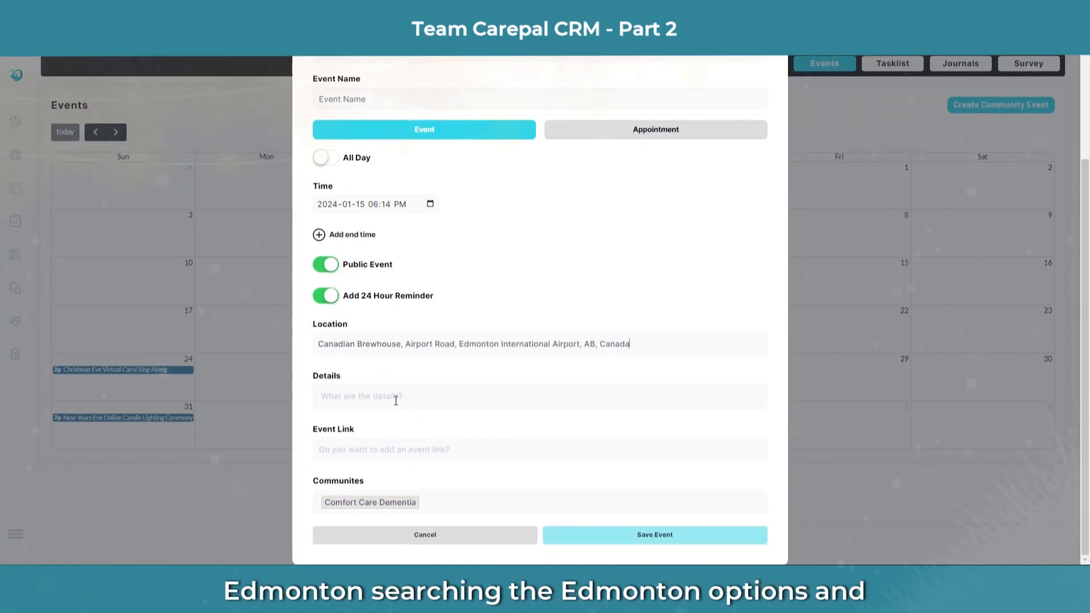
Step: Enter details 'Bring a guest and join us for a wonderful dinner.' and save the event
click(394, 400)
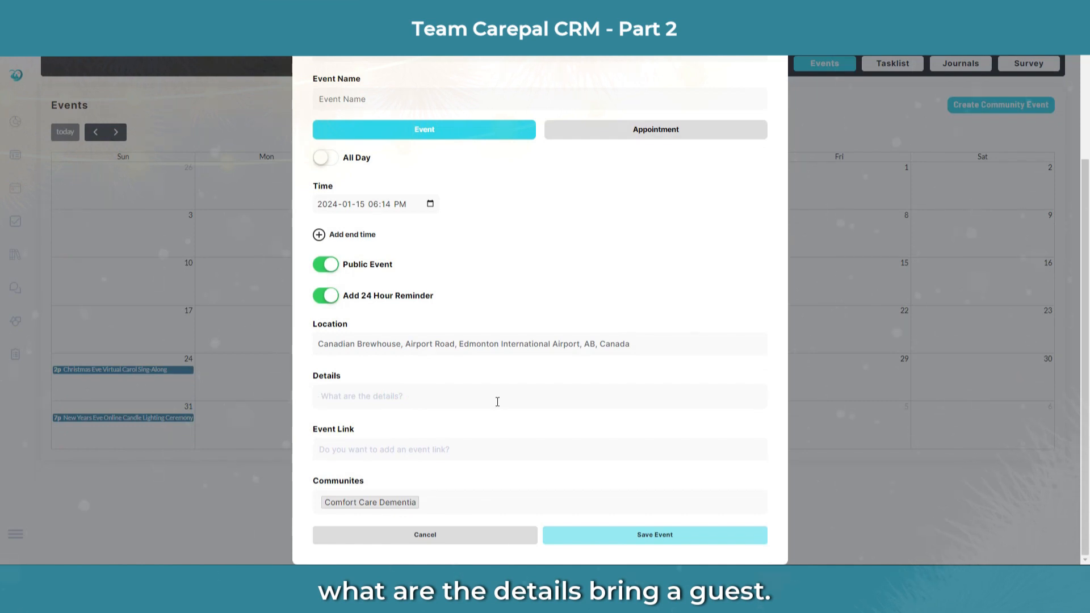
text(Bring)
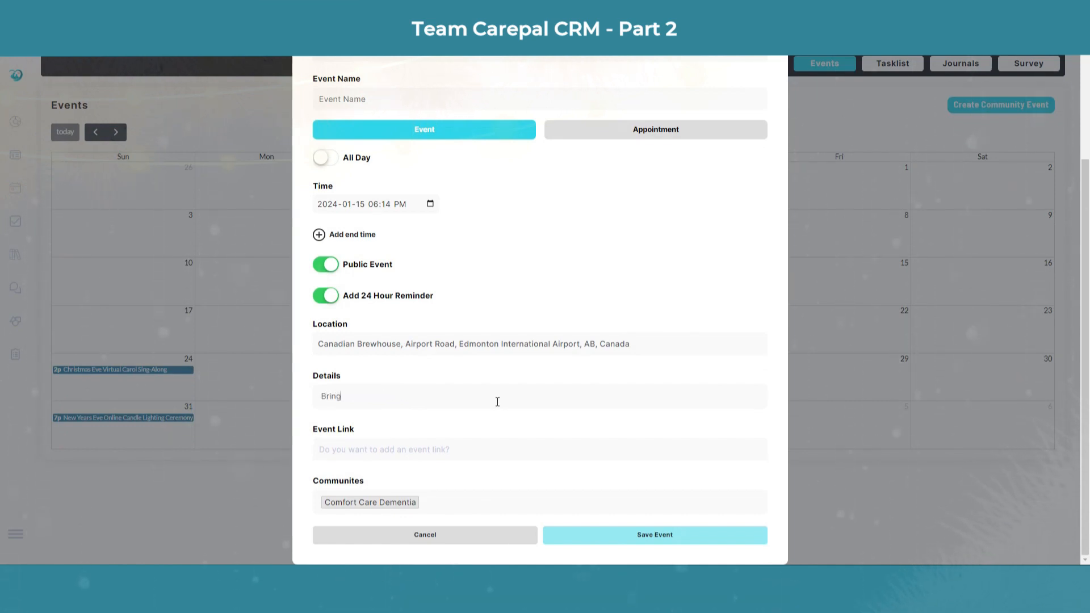
text( a guest and join )
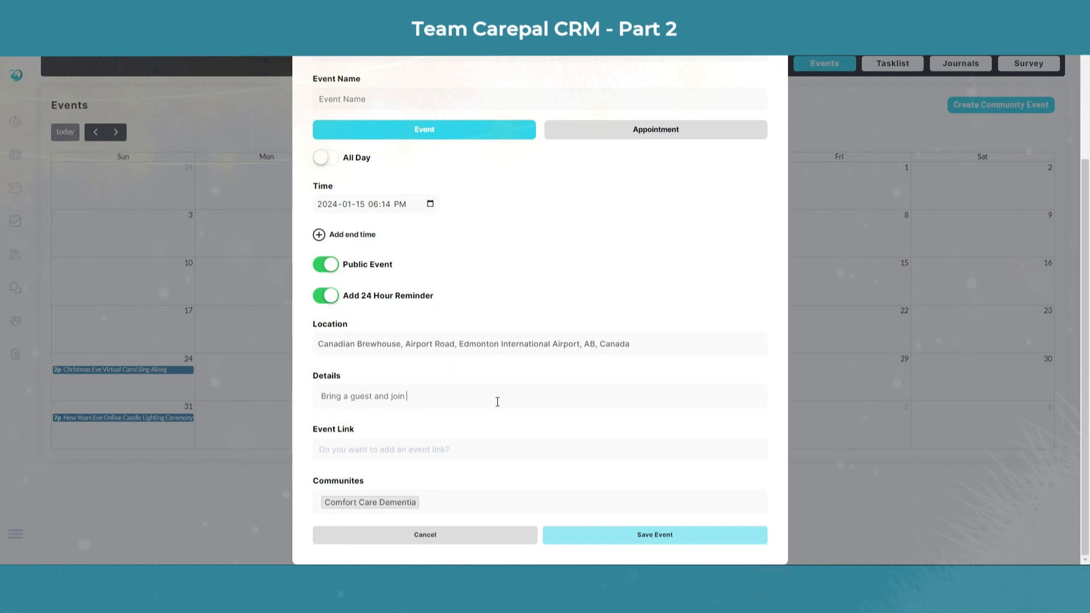
text(us for a wonderful dinner.)
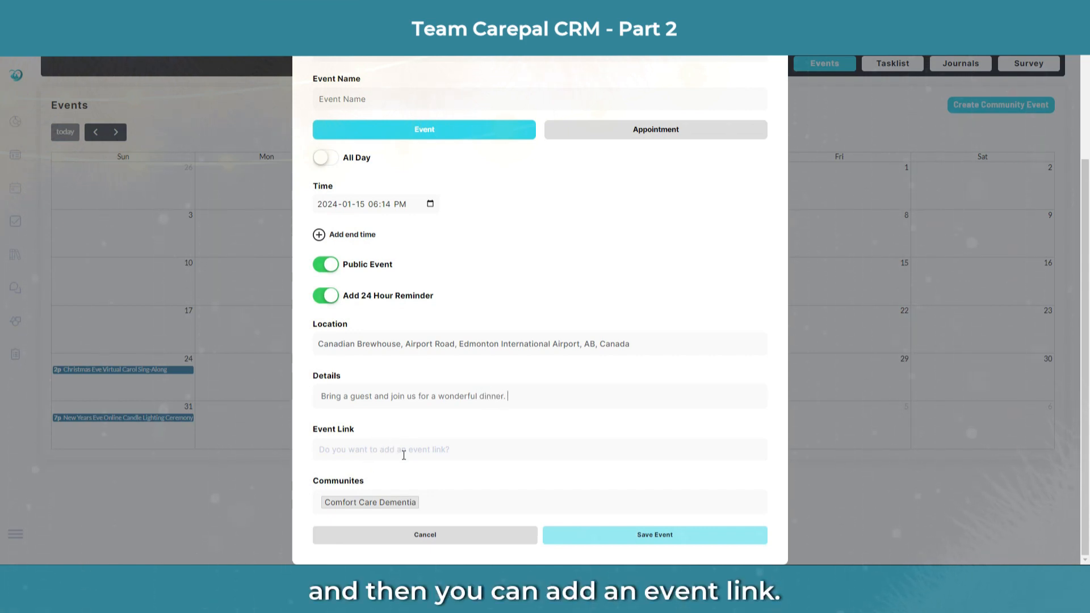
scroll(455, 419, up, 1)
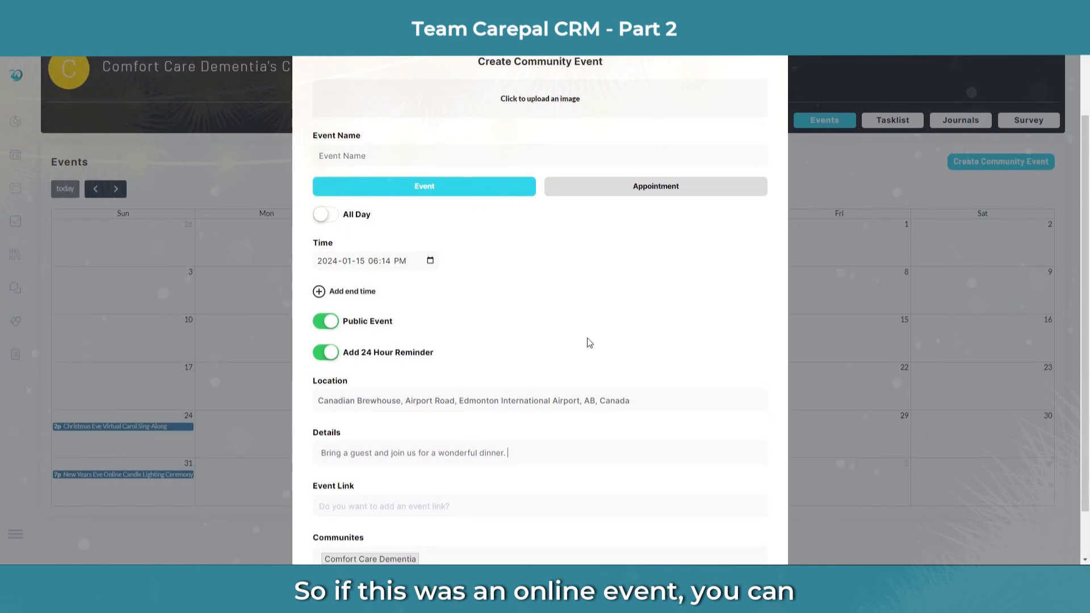
scroll(502, 311, down, 1)
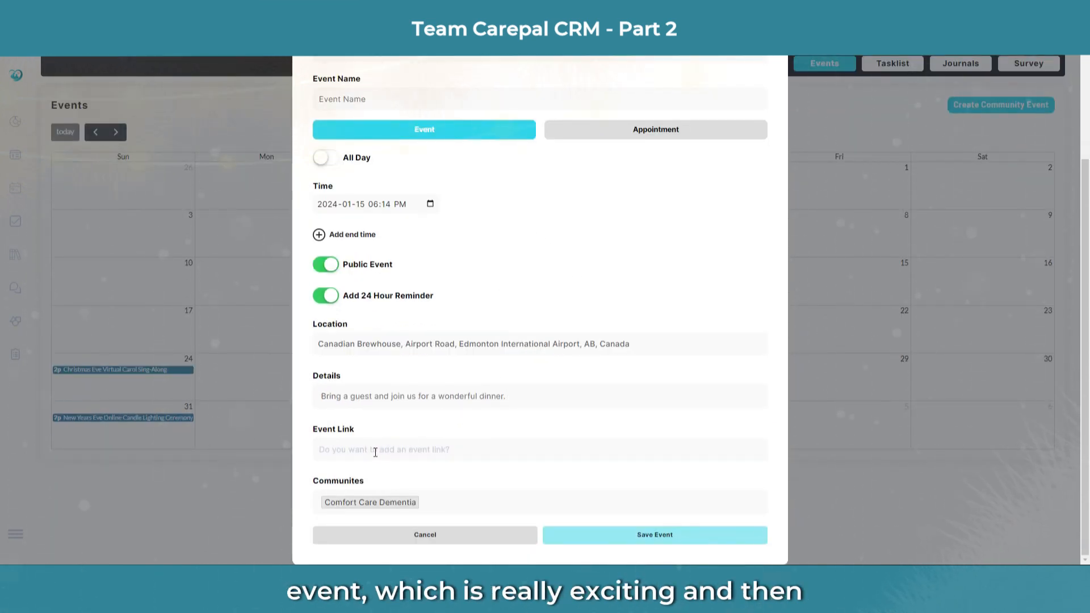
click(638, 535)
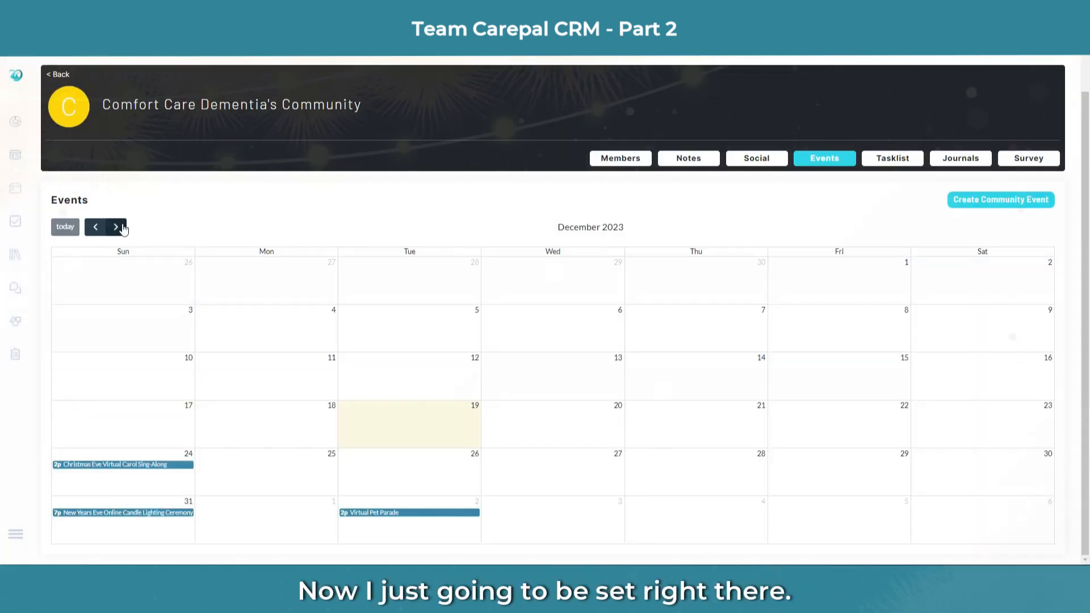
Step: Check the new event's details on January 15, 2024, then go to the community's Notes page
click(116, 227)
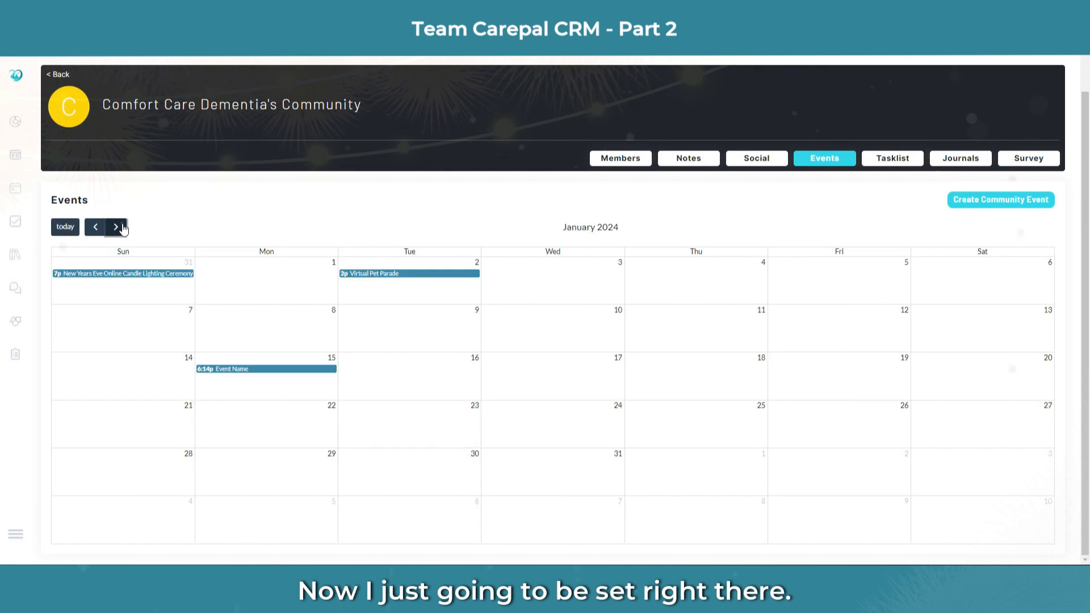
click(276, 369)
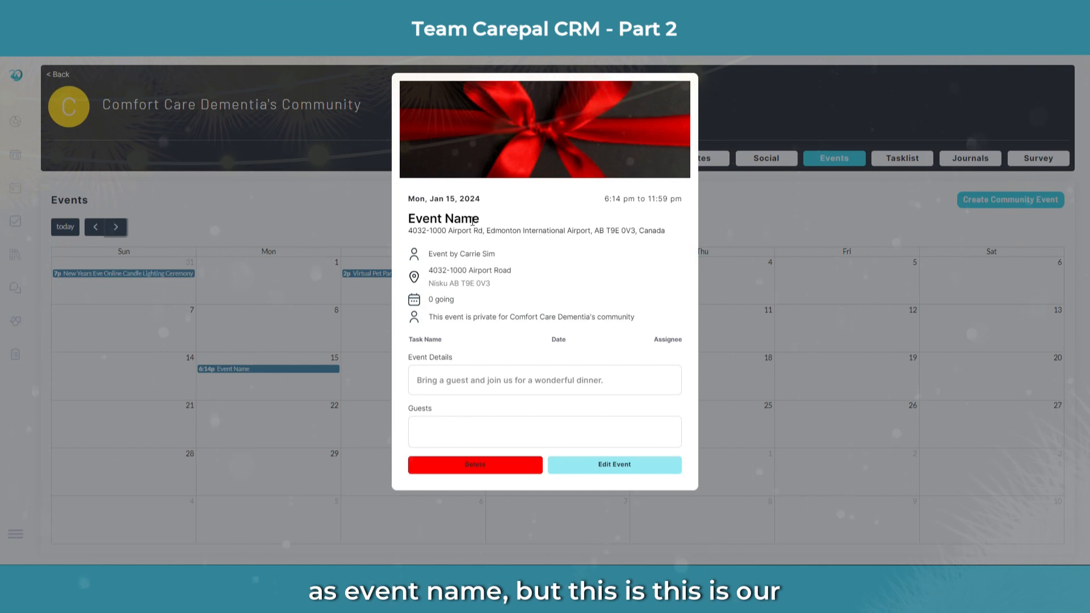
click(771, 371)
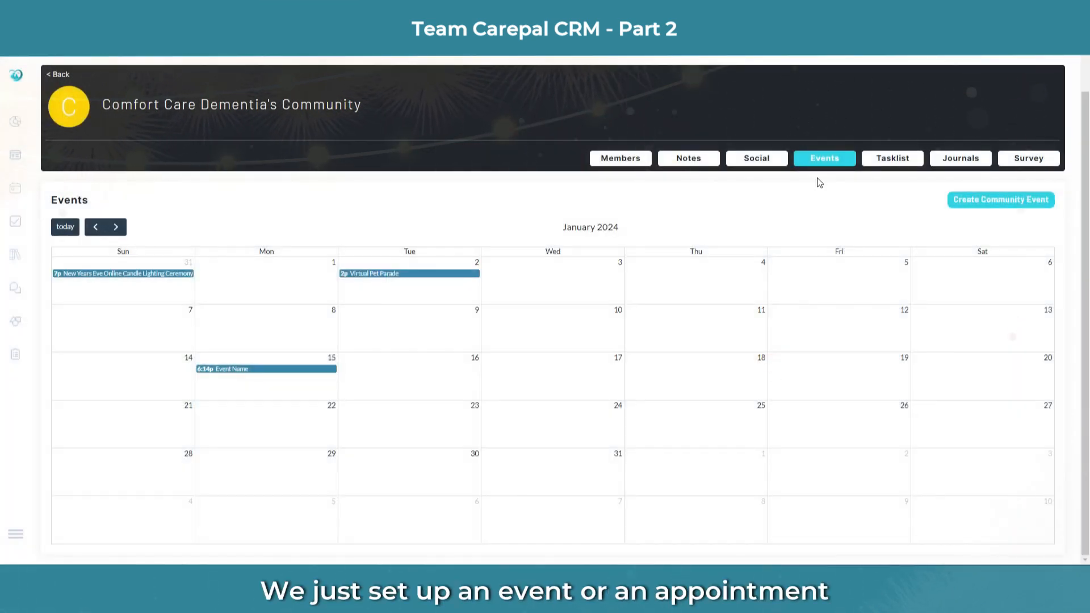
click(676, 159)
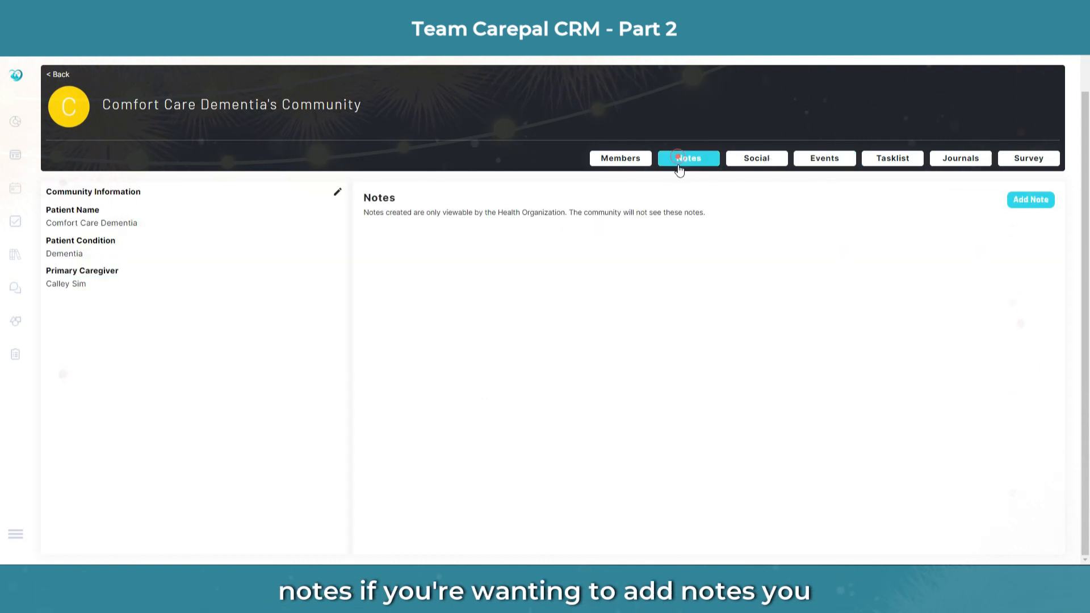
Step: Post the note 'Keep track of RSVP's and we will discuss metrics in the new year', fixing the 'metrcis' typo
click(1030, 200)
click(420, 177)
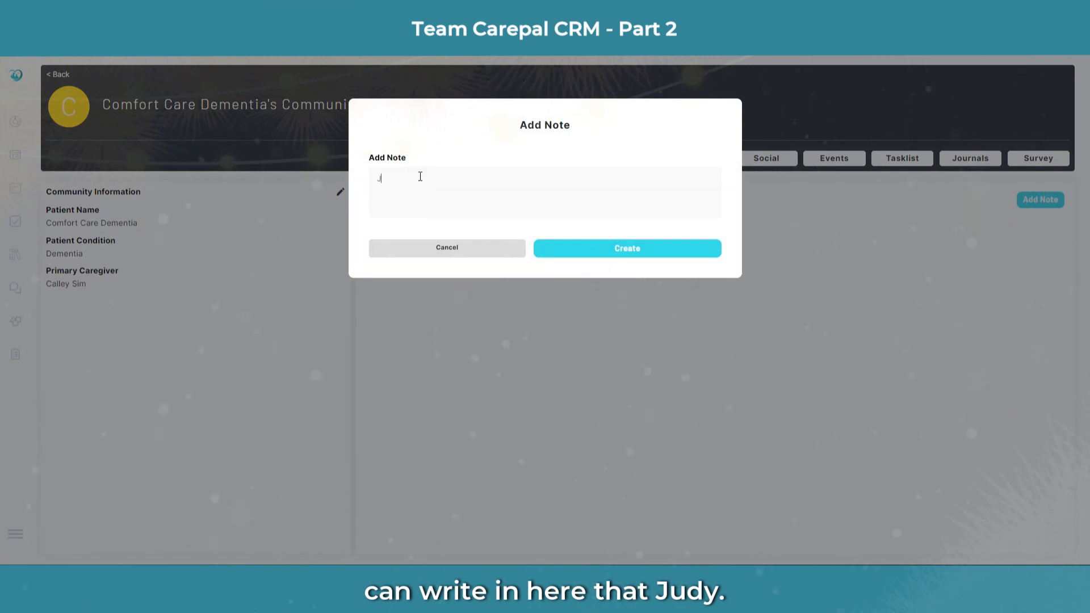
text(Jusy)
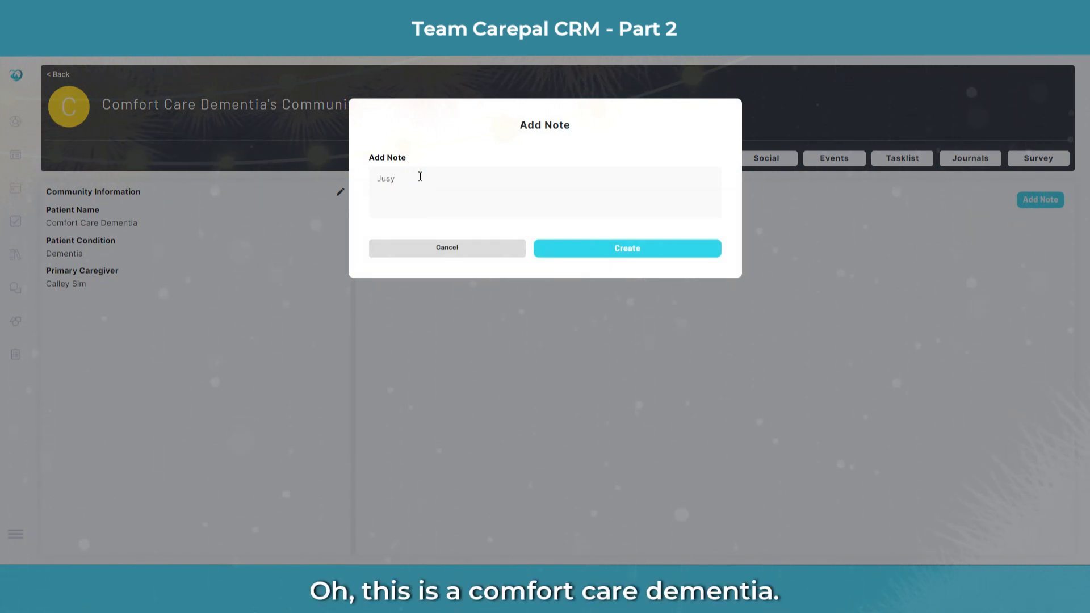
key(BackSpace)
key(BackSpace)
key(BackSpace)
key(BackSpace)
key(BackSpace)
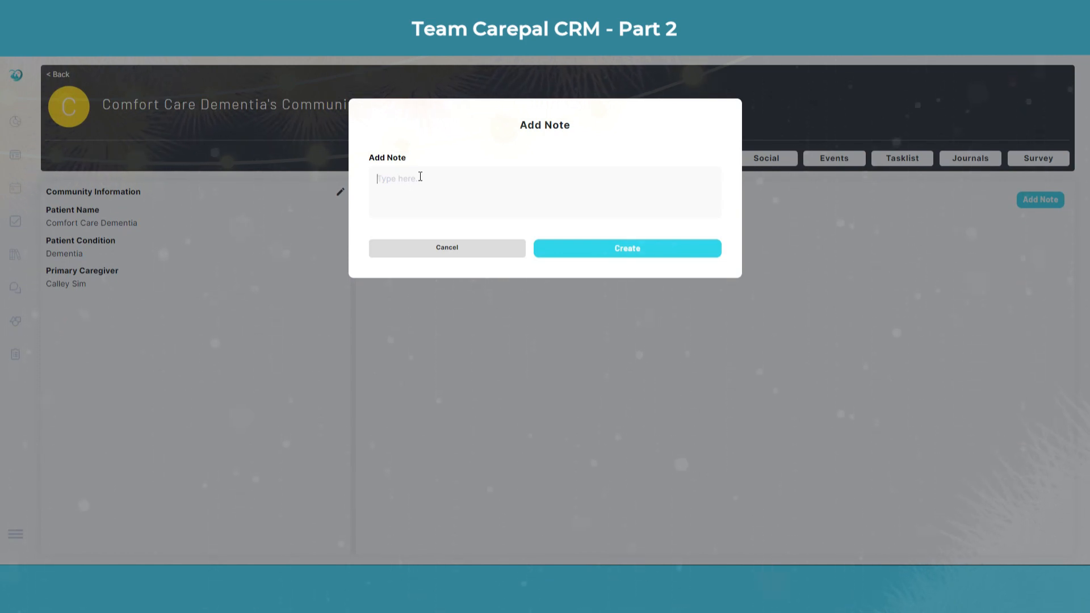
text(Ke)
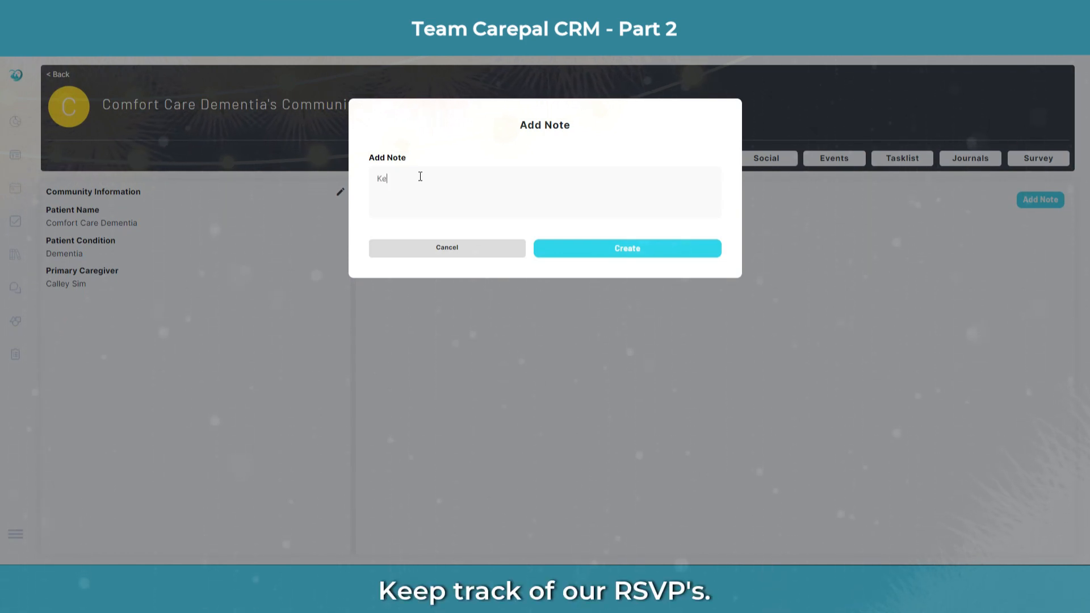
text(ep track of )
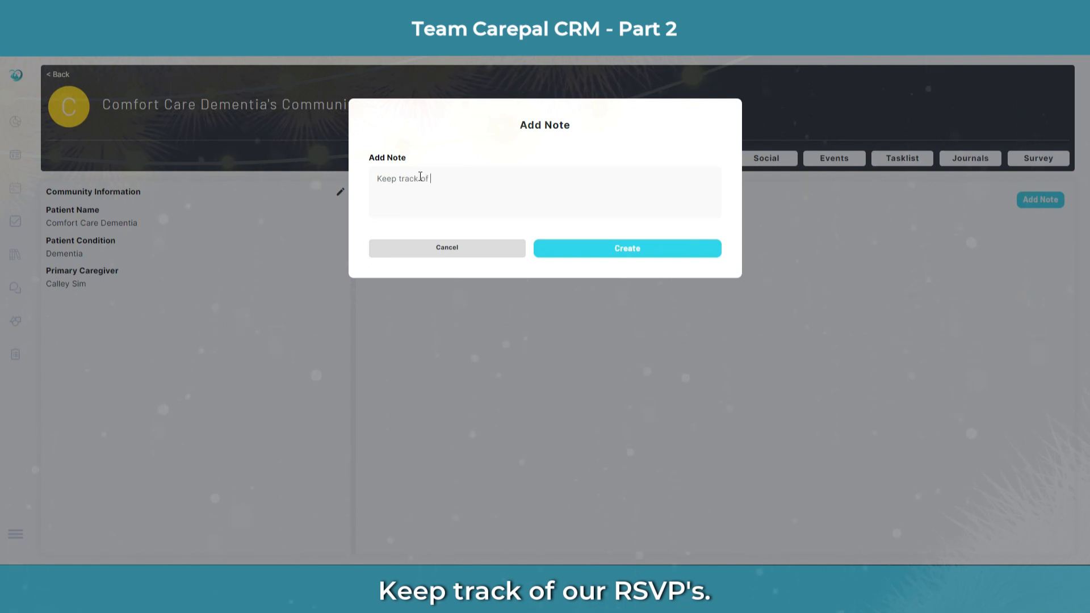
text(RSVP's and e)
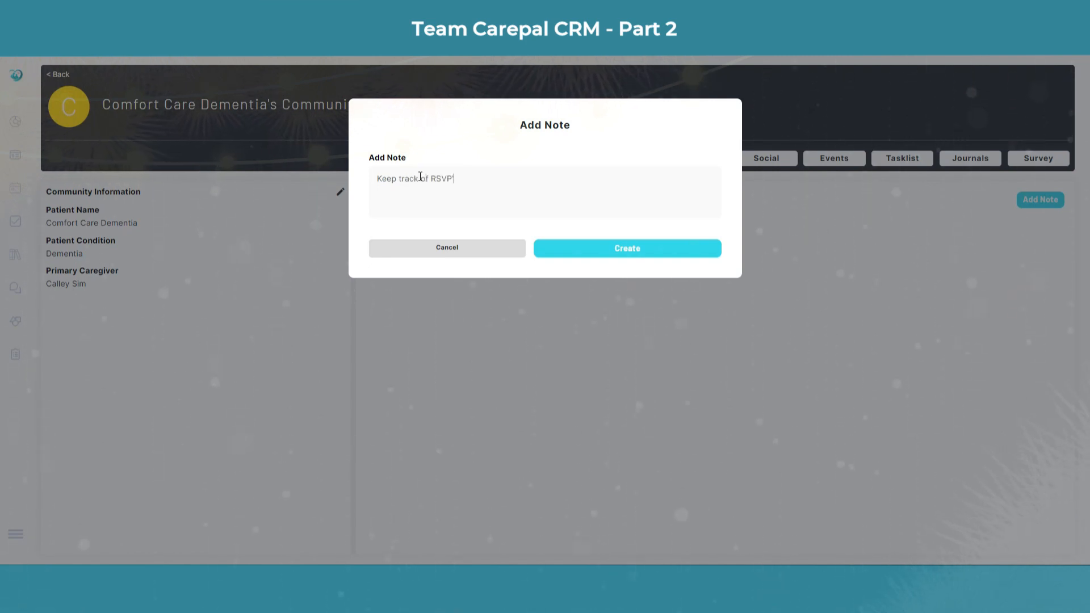
key(BackSpace)
key(BackSpace)
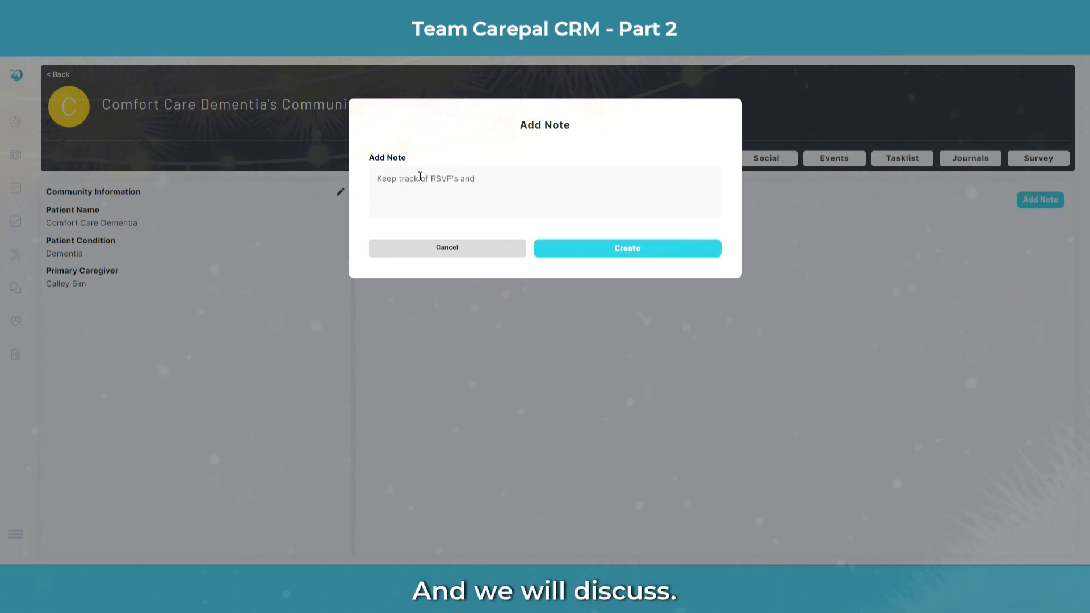
text(wewe)
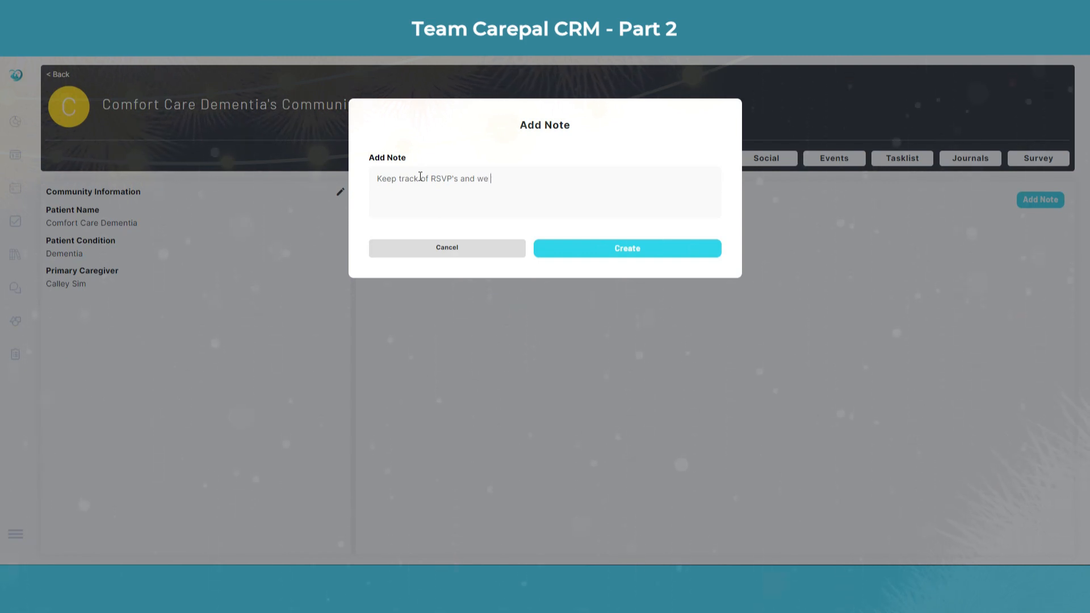
text( will disc)
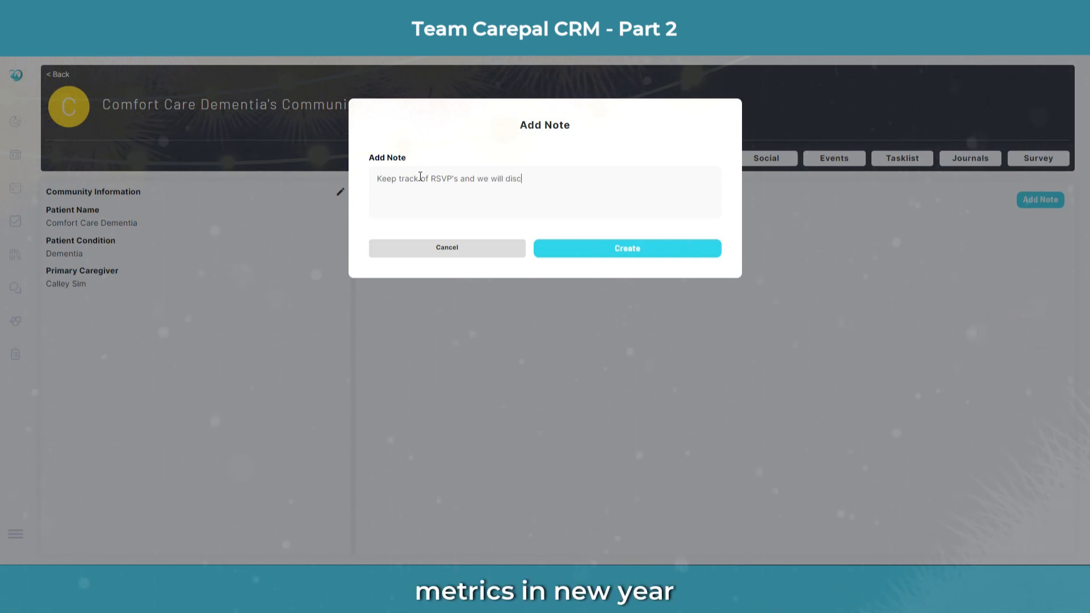
text(uss metrcis in the new year.)
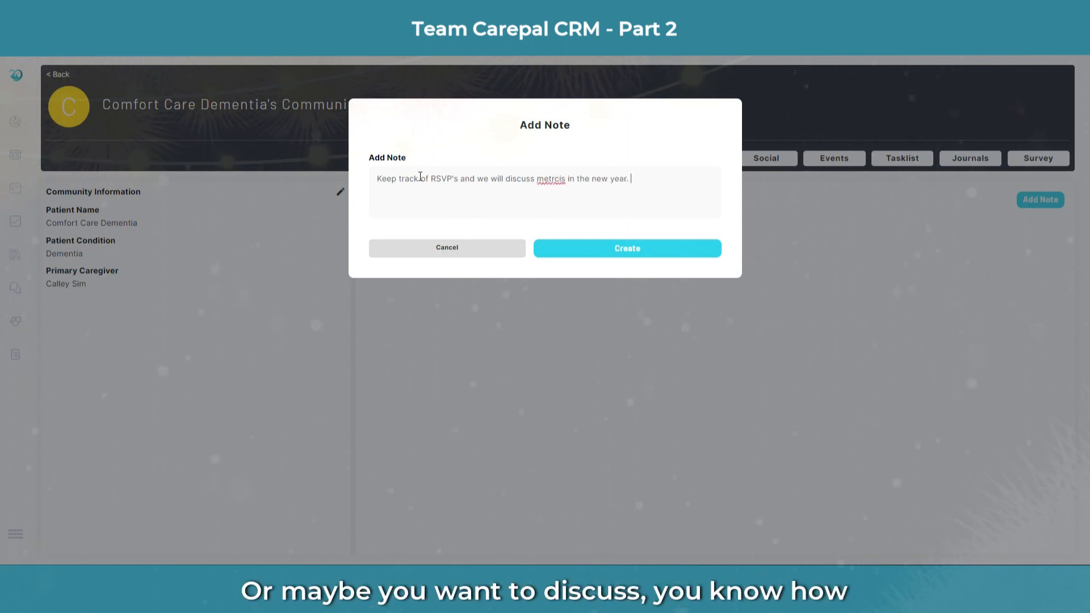
right_click(549, 181)
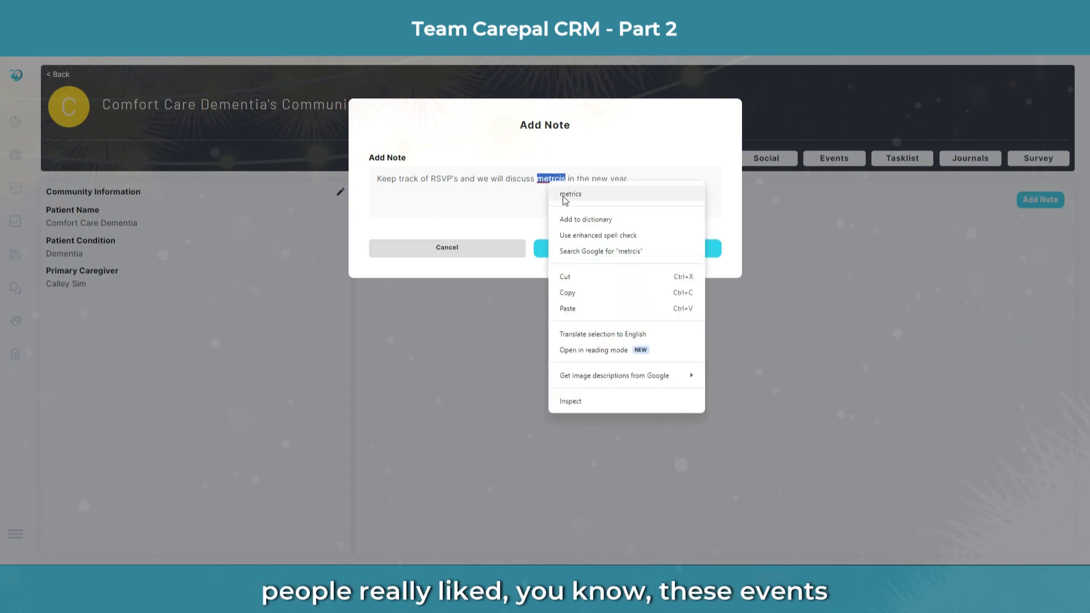
click(564, 194)
click(627, 257)
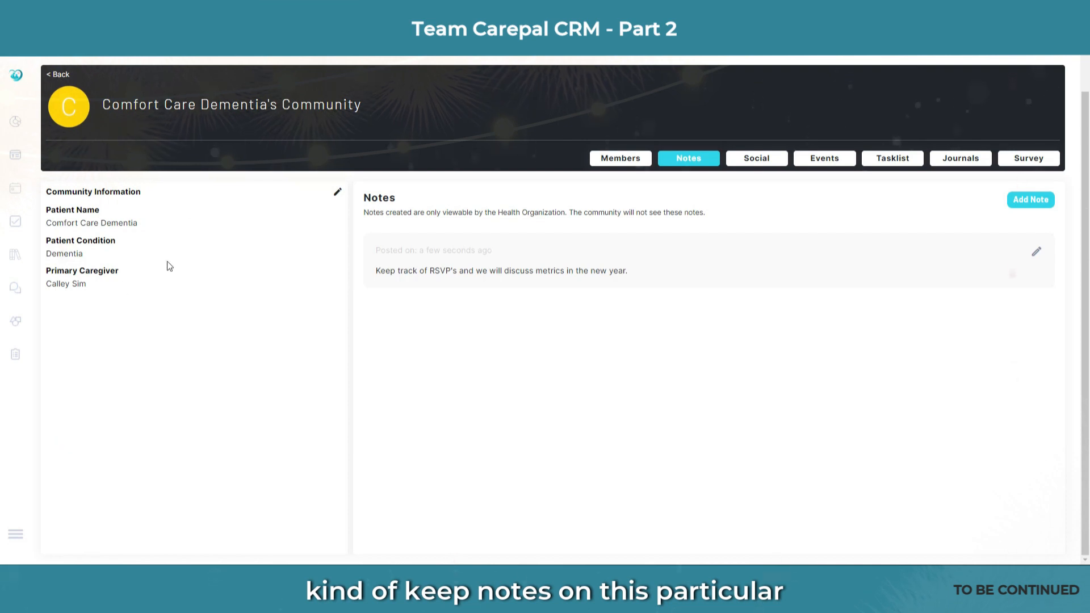
Step: Browse the community's Social, Events and Survey tabs in turn
click(765, 162)
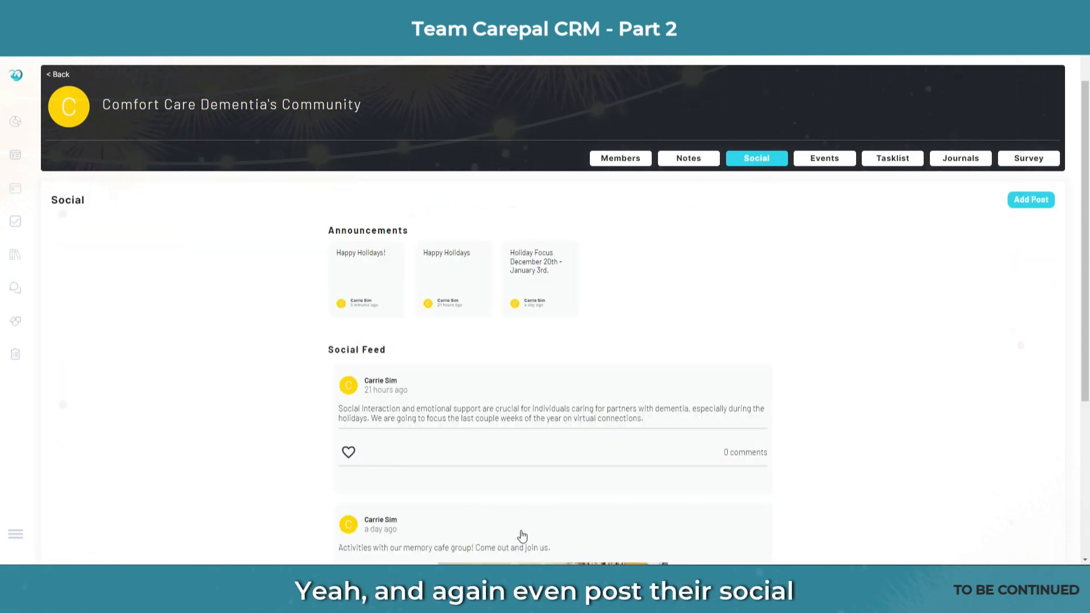
click(855, 161)
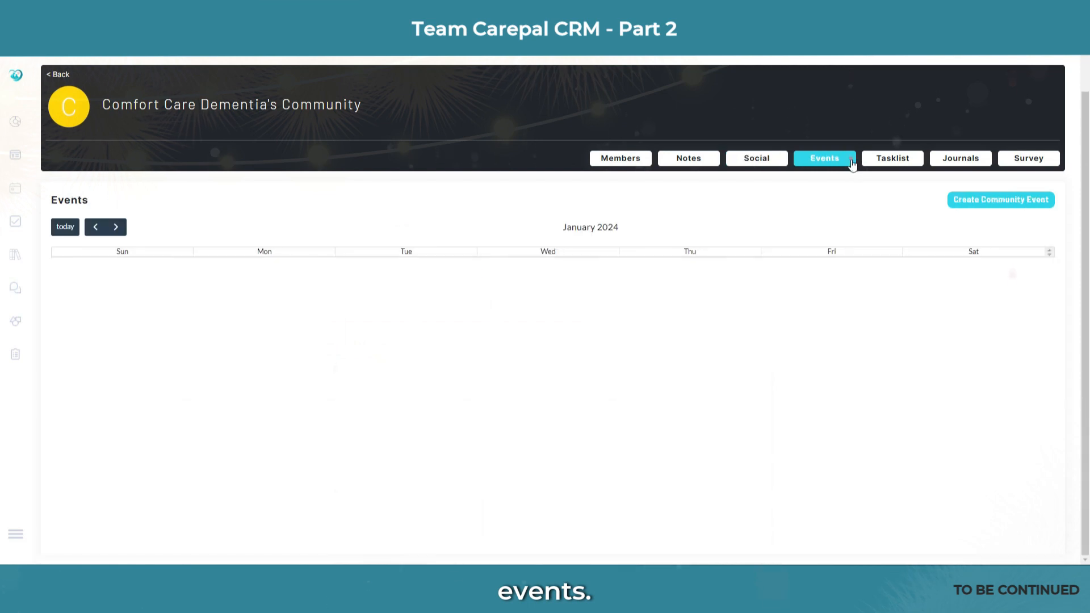
click(1034, 157)
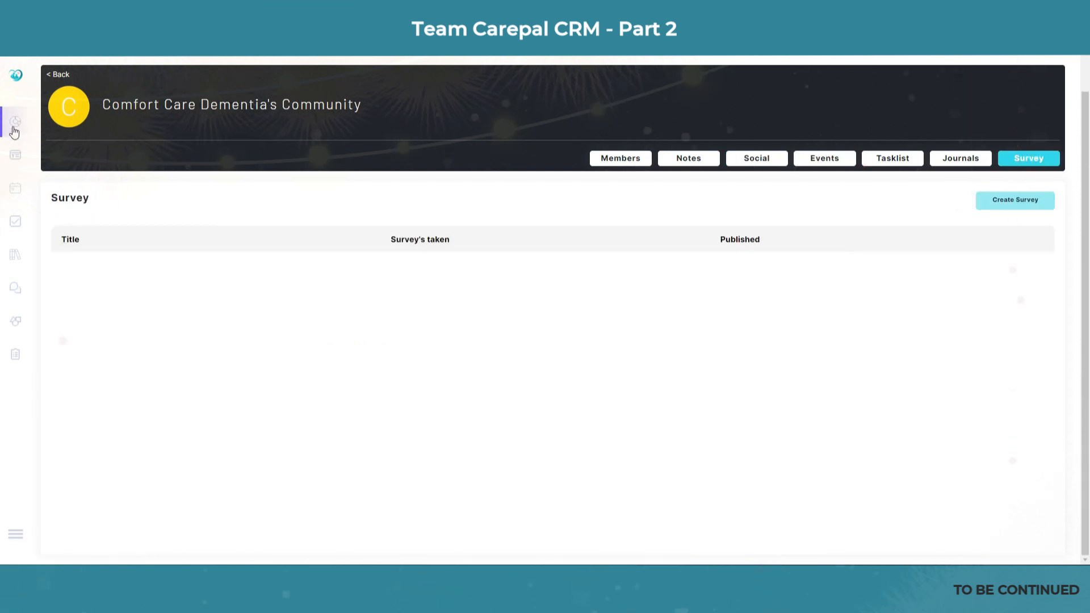